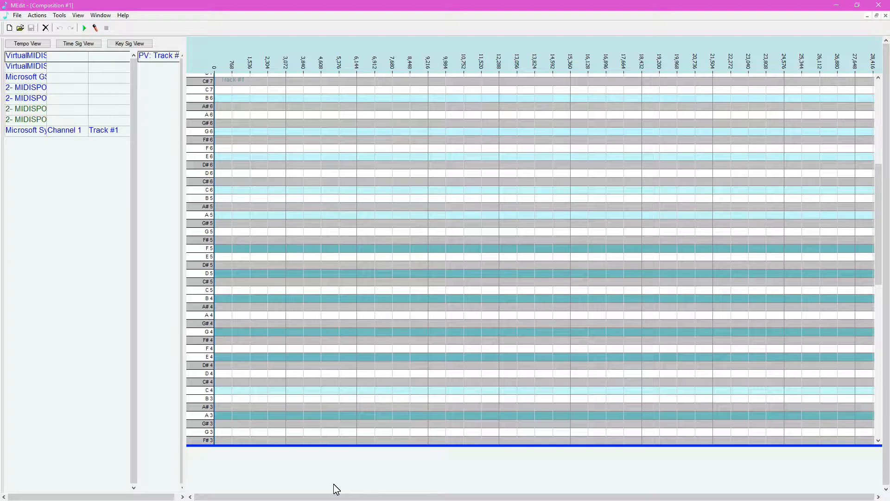
Open the Frequency Finder and choose G 3 as the note
click(65, 15)
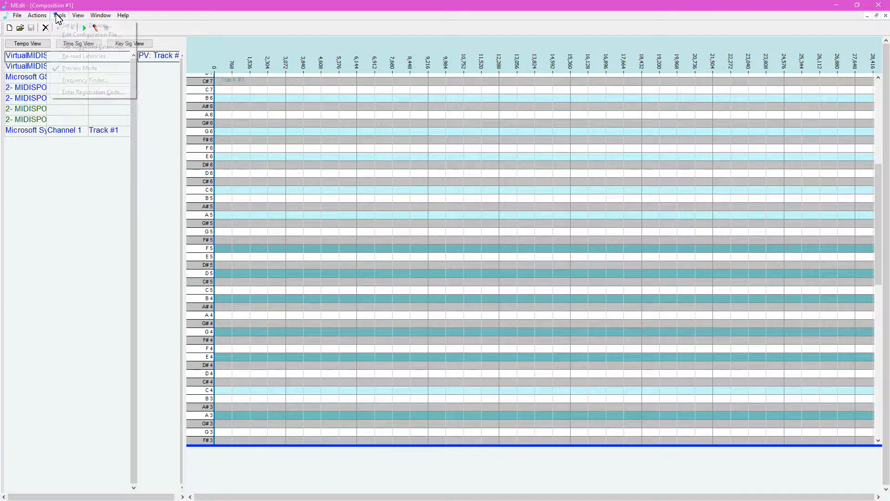
click(82, 83)
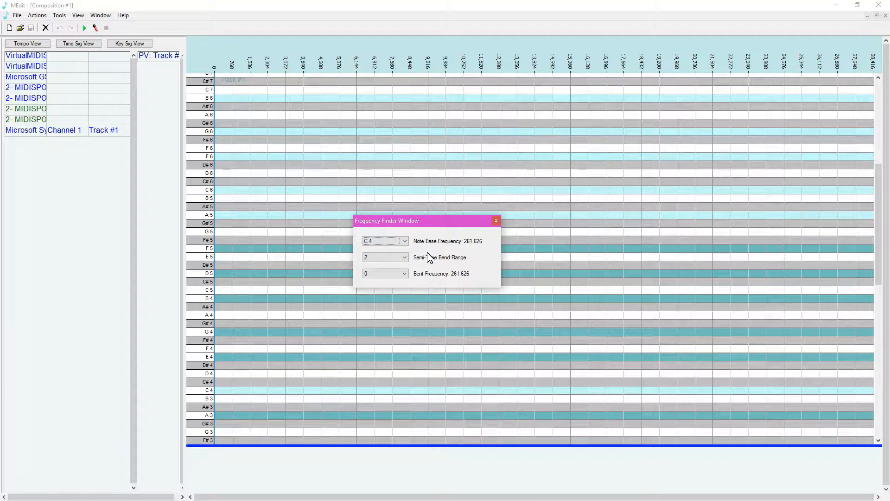
key(Up)
key(Up)
key(Up)
key(Up)
key(Up)
click(300, 255)
scroll(274, 268, down, 3)
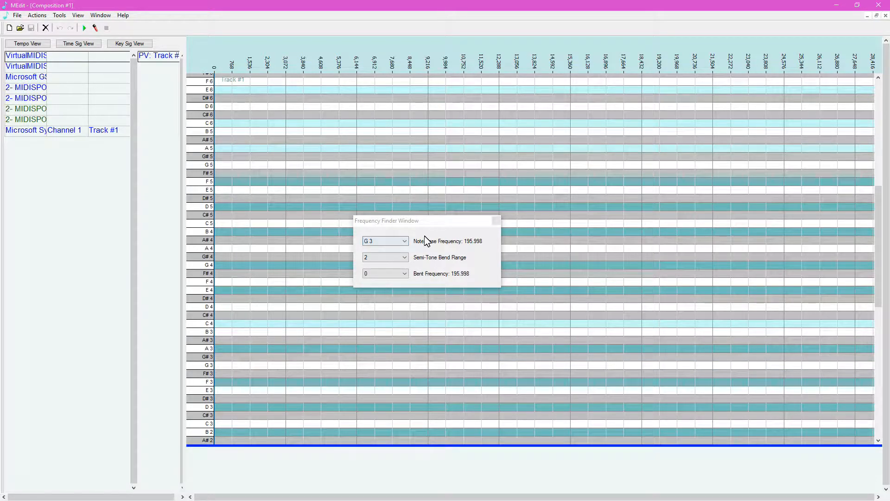
Set the Frequency Finder's pitch bend value for G 3 to 1433
click(396, 275)
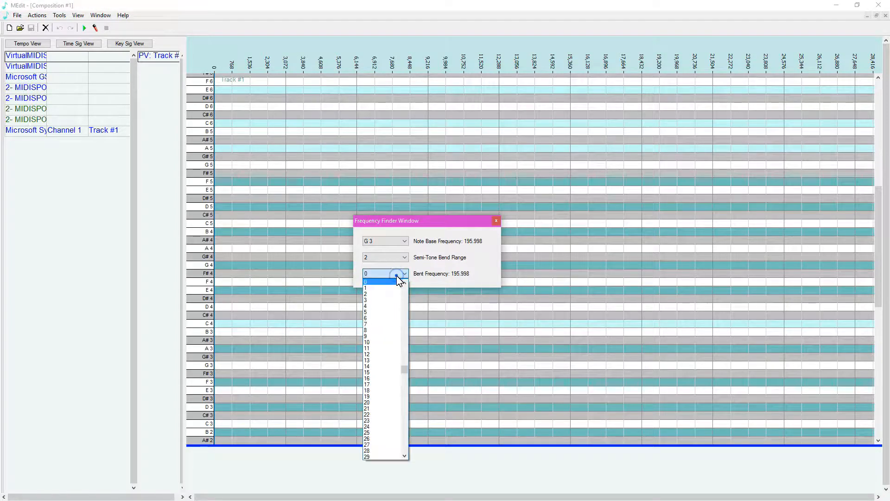
click(397, 279)
text(121815371)
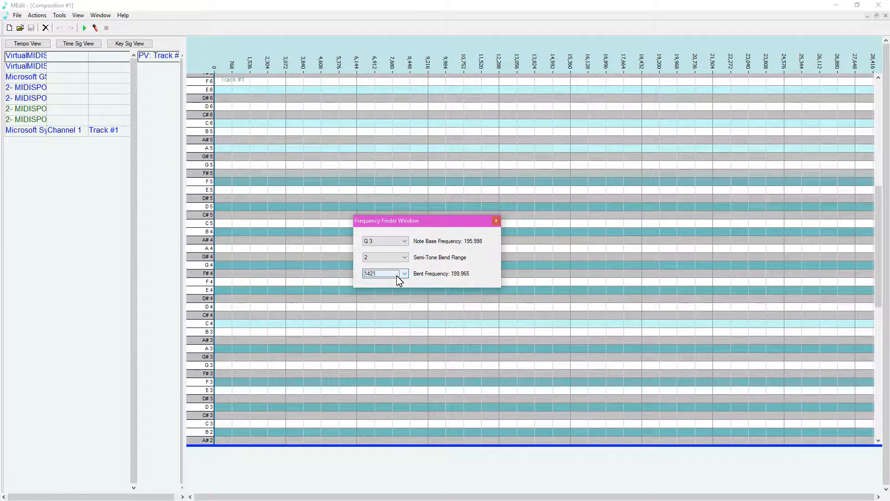
text(4501456)
key(Up)
key(Up)
key(Up)
key(Up)
key(Up)
key(Up)
key(Up)
click(296, 191)
View the first 2- MIDISPORT output device's options and move the Frequency Finder window to the empty area below the track list
right_click(32, 87)
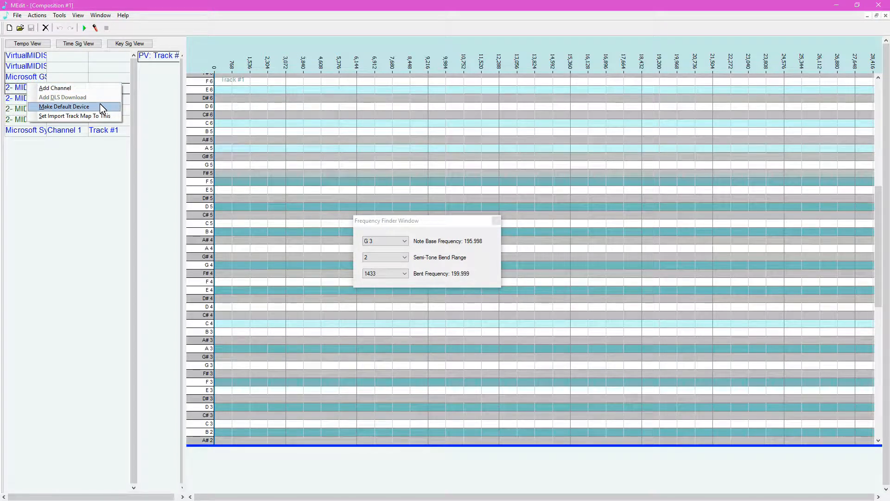
click(447, 222)
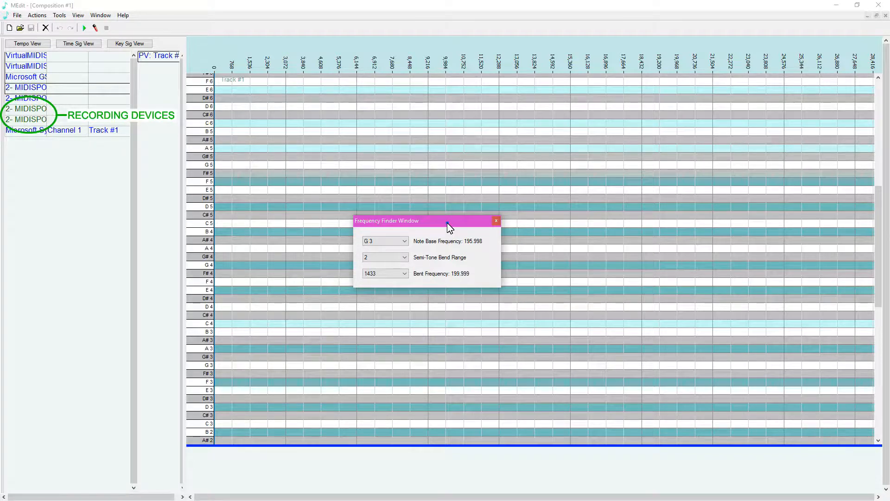
mouse_move(447, 222)
mouse_down()
mouse_move(265, 281)
mouse_move(102, 402)
mouse_up()
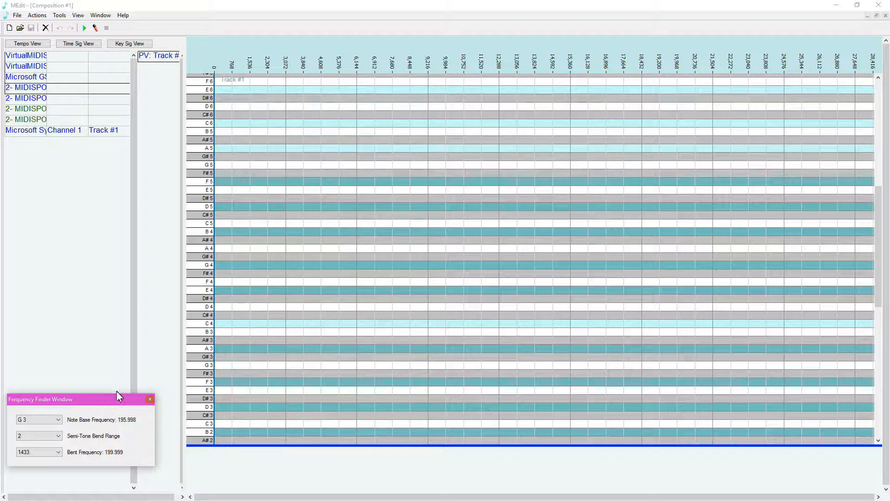
Add a G 3 note at tick 3,072 with a duration of 3071 and a velocity of 127
click(310, 369)
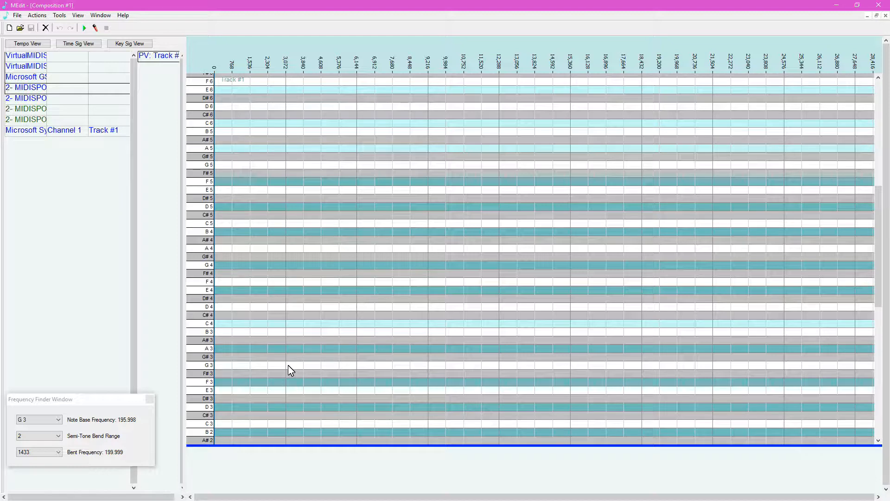
click(288, 365)
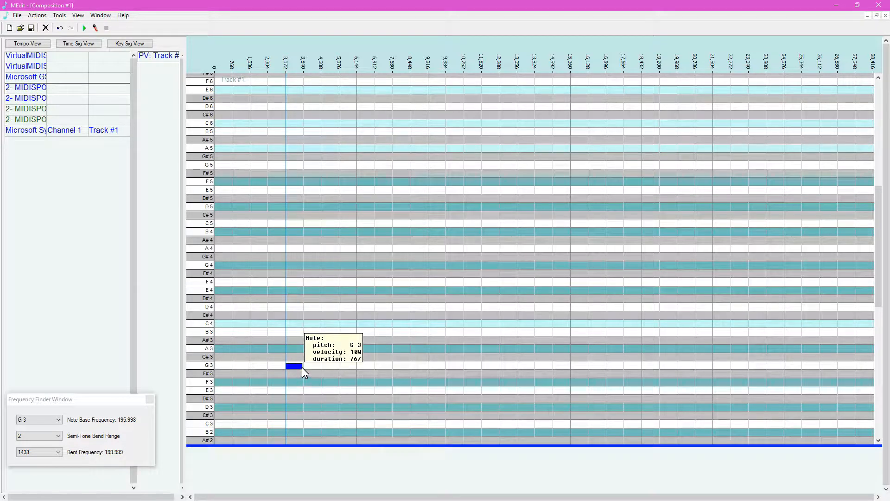
drag(309, 366, 363, 368)
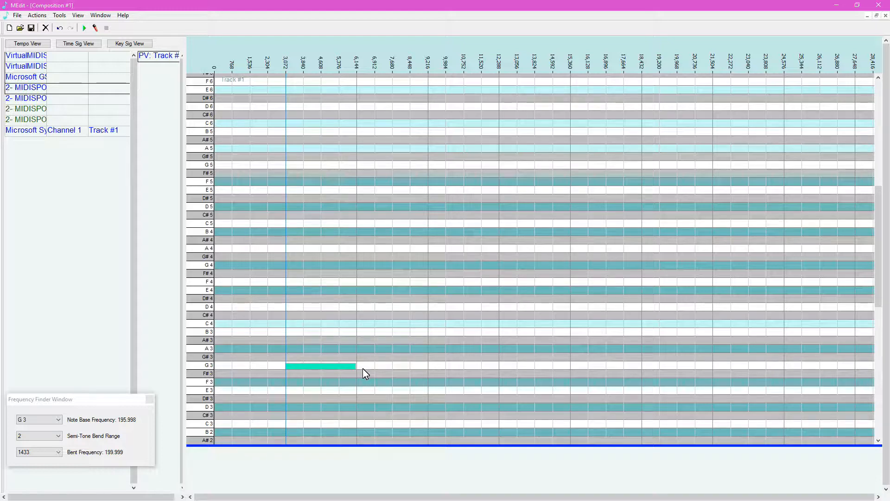
mouse_move(328, 366)
click(328, 364)
click(326, 365)
Try moving the G 3 note to G 4 at tick 5,376, viewing its note parameters before undoing the move
drag(327, 366, 381, 267)
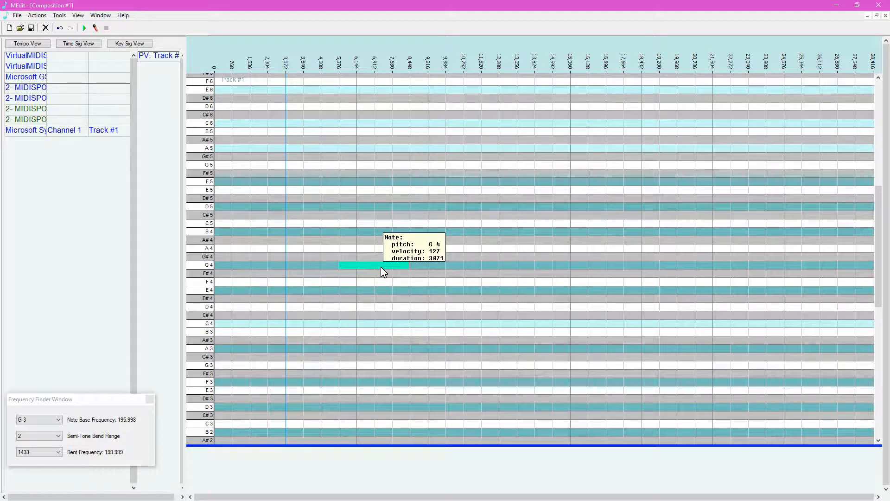
right_click(381, 268)
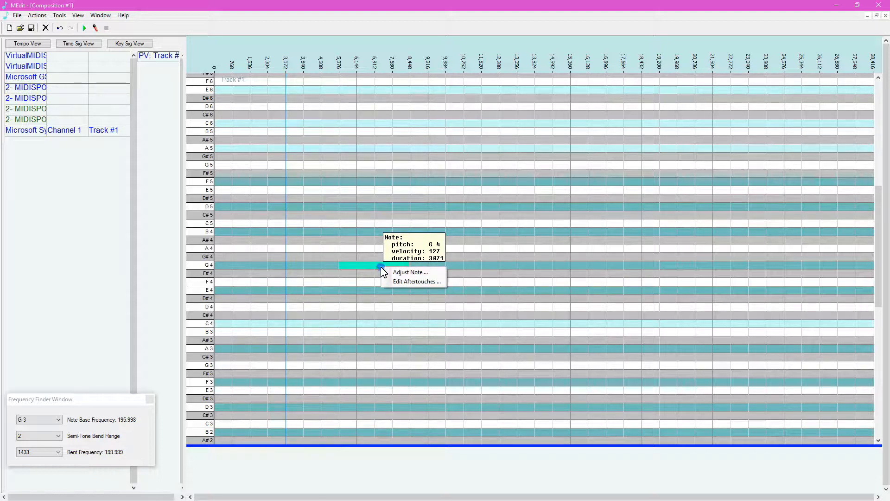
click(408, 273)
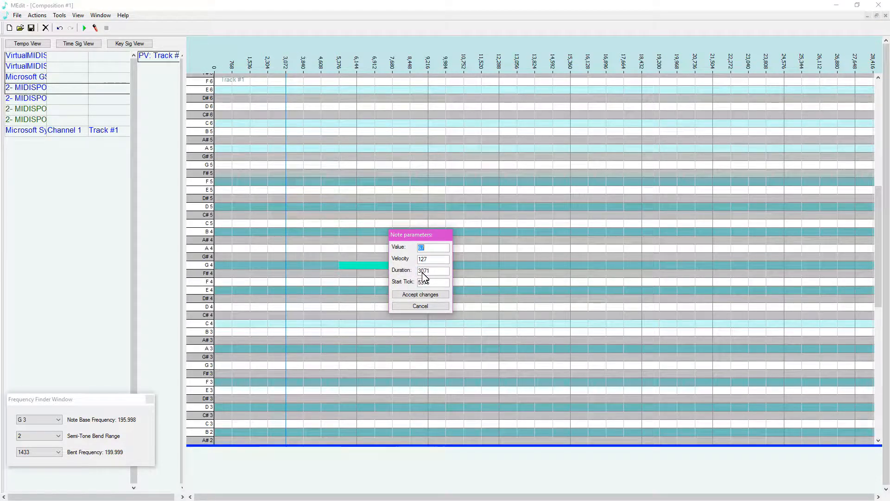
click(427, 306)
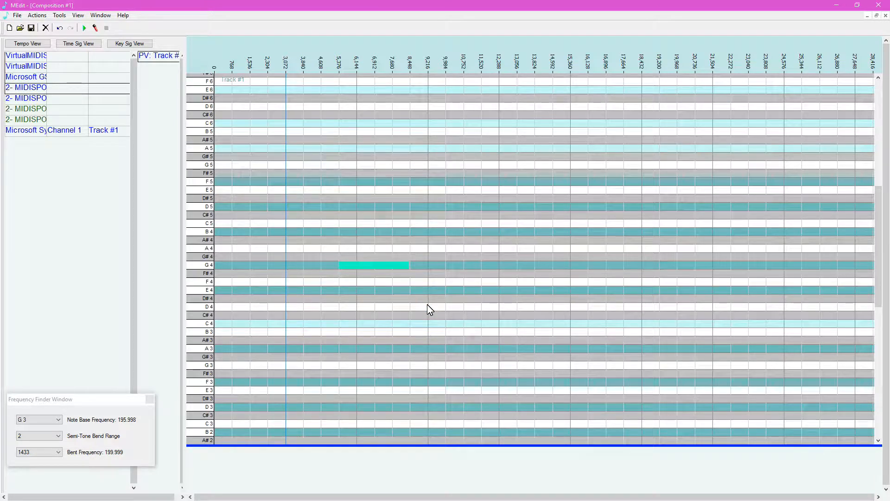
key(ctrl+z)
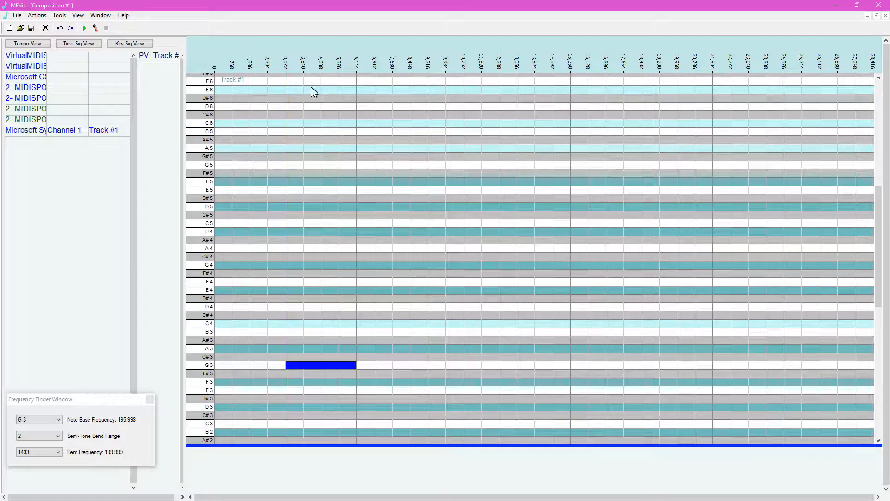
Enlarge the piano roll's time scale and its note row height
click(304, 70)
scroll(316, 68, up, 3)
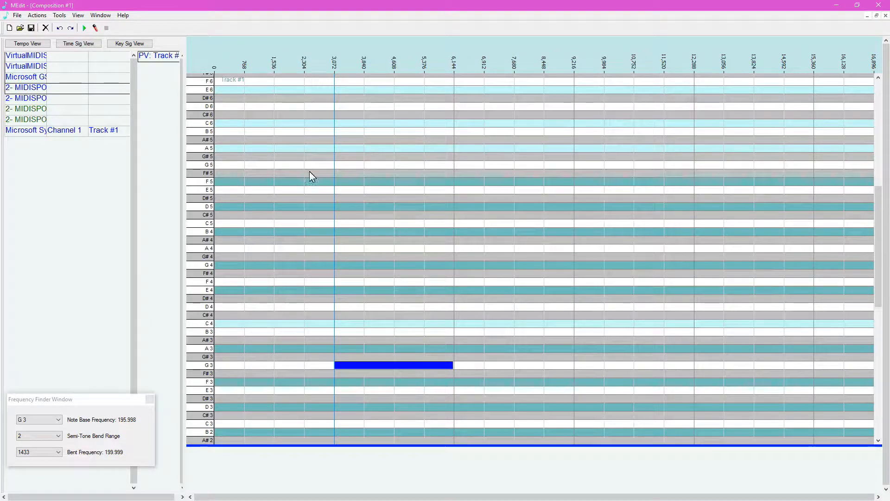
right_click(308, 211)
mouse_move(346, 244)
click(386, 272)
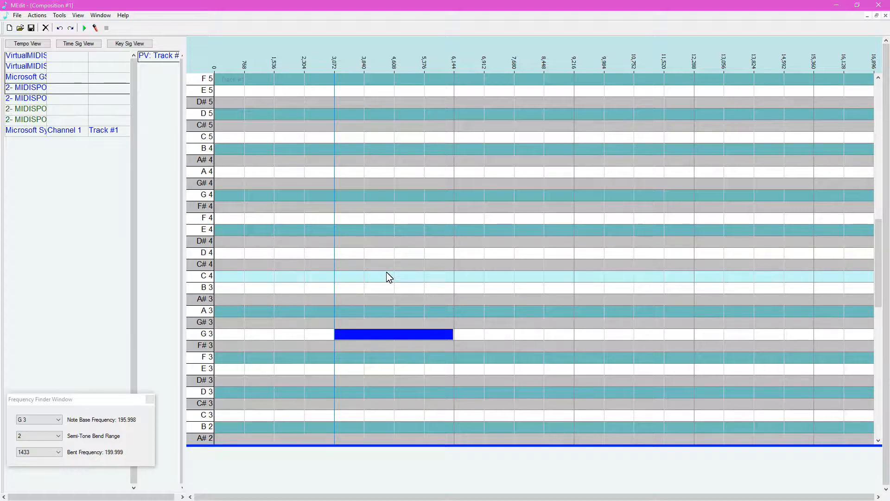
Edit the G 3 note's aftertouches, adding key aftertouch messages at ticks 3,840, 4,608 and 5,376
right_click(405, 338)
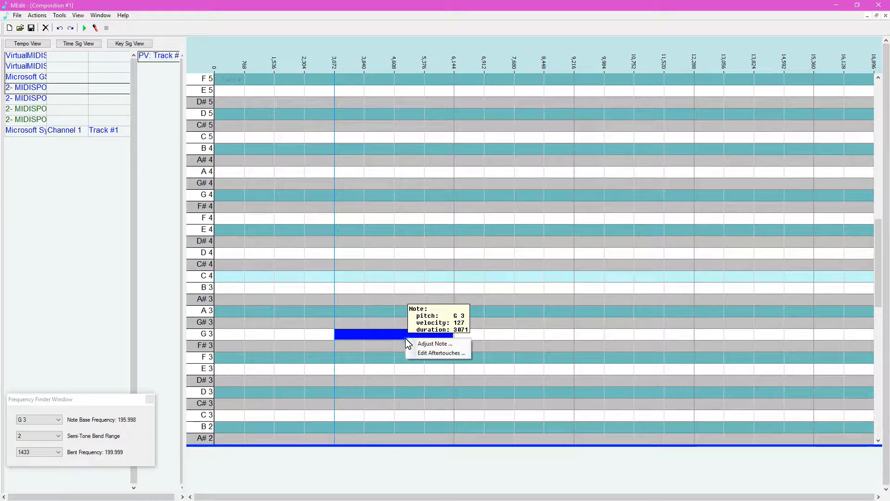
click(435, 354)
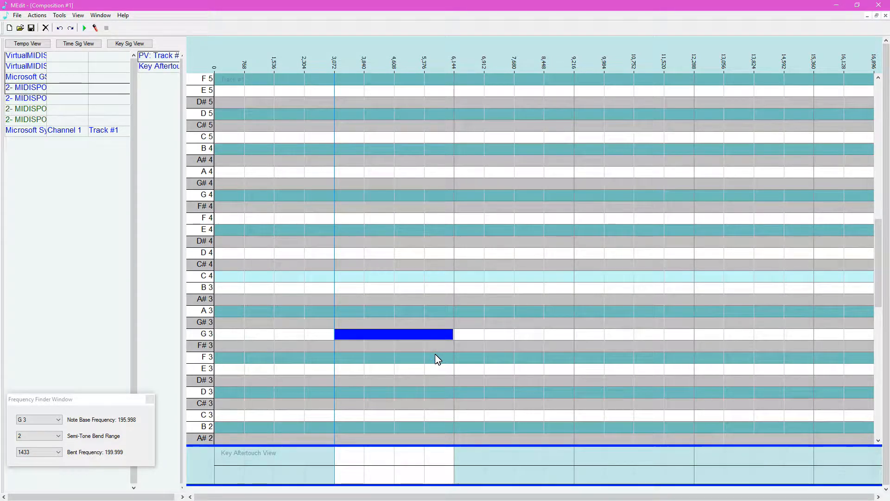
click(364, 470)
click(394, 456)
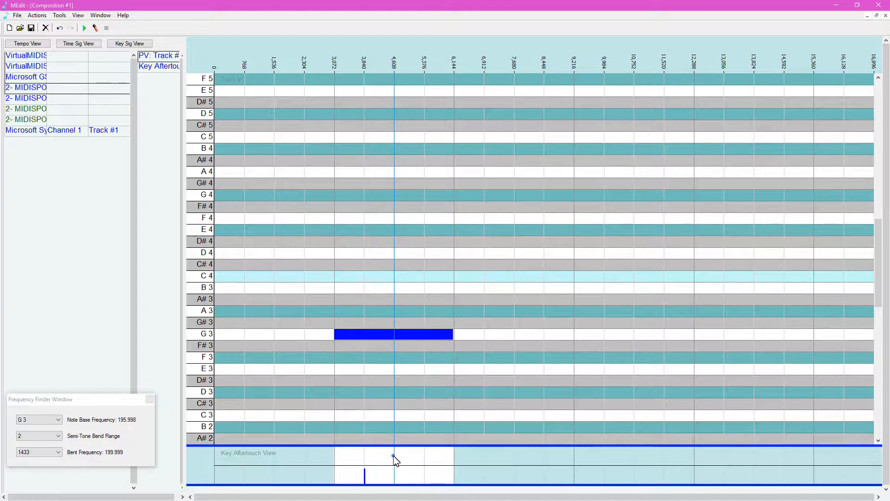
click(424, 470)
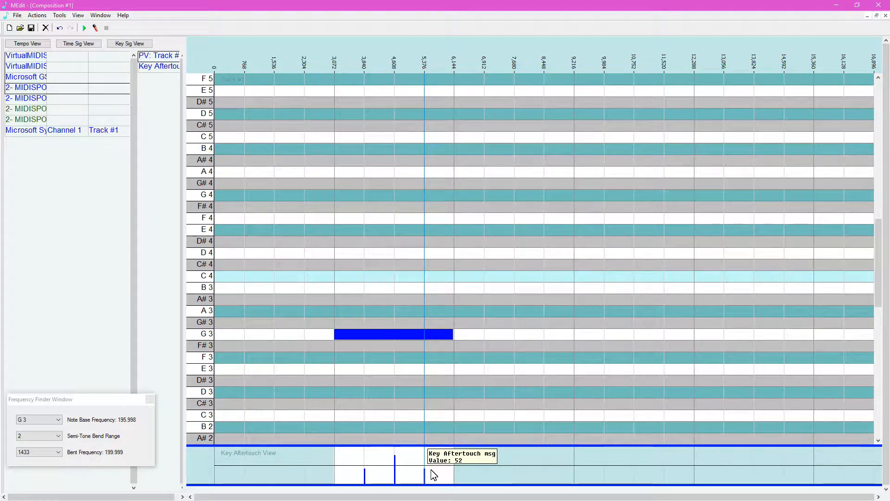
Delete all the key aftertouch messages and remove the Key Aftertouch view
key(alt+a)
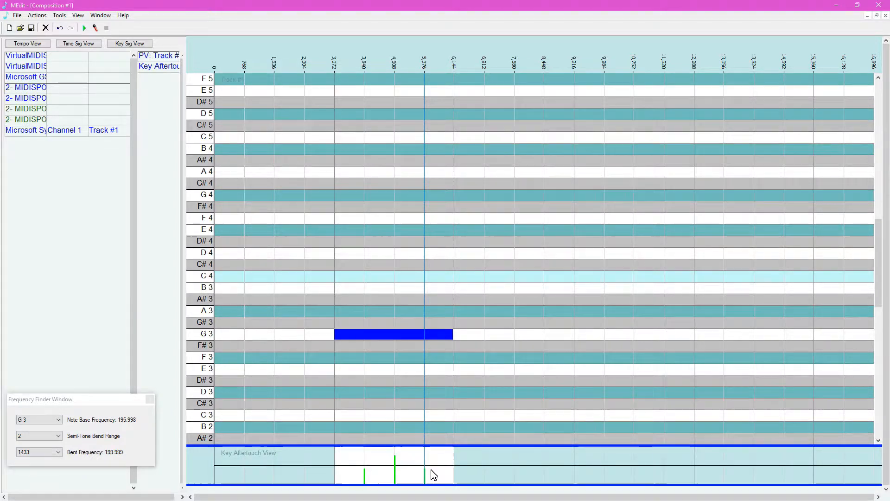
key(Delete)
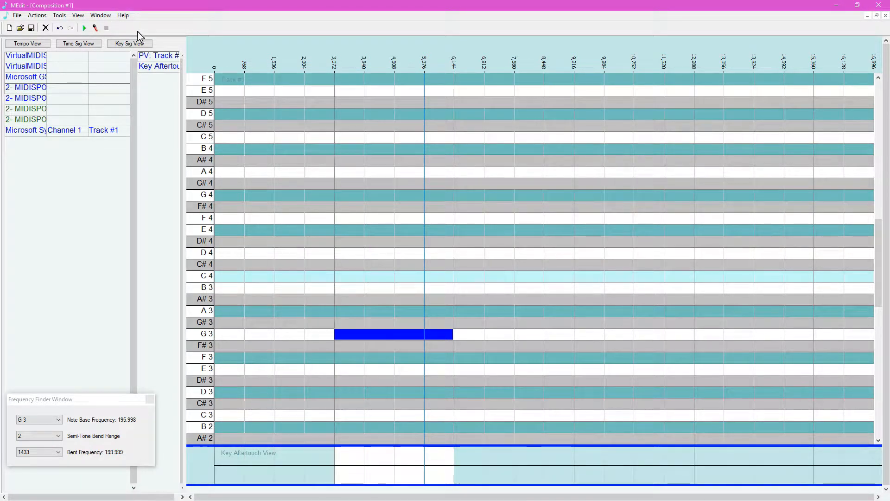
right_click(160, 69)
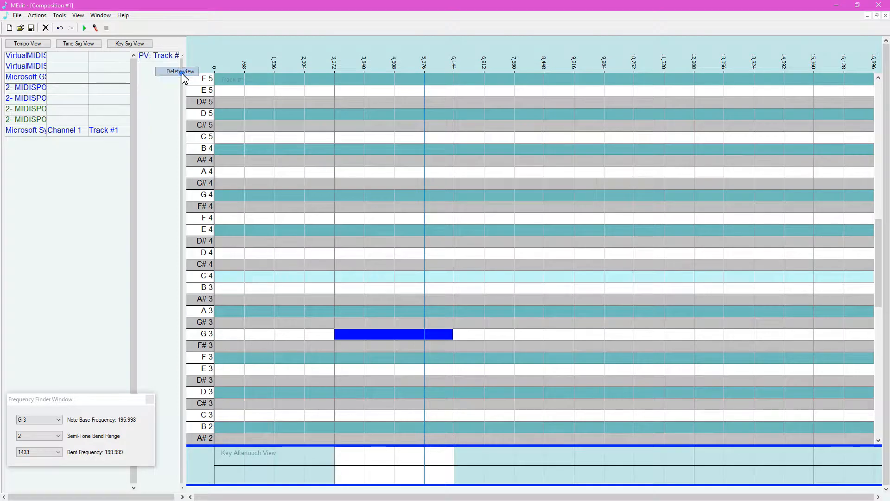
click(182, 73)
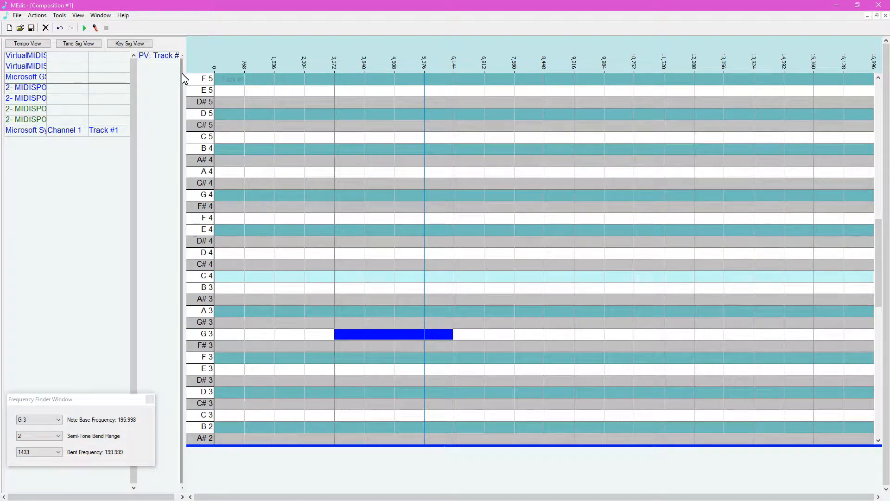
key(alt+Tab)
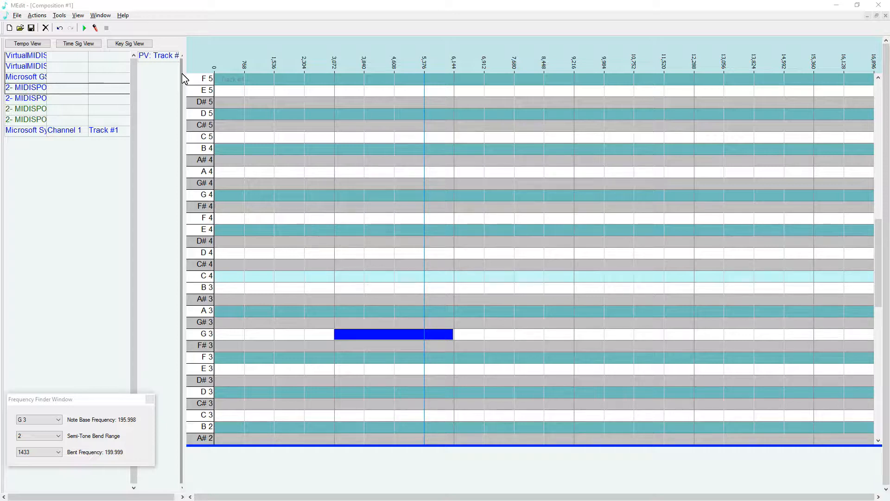
key(alt+Tab)
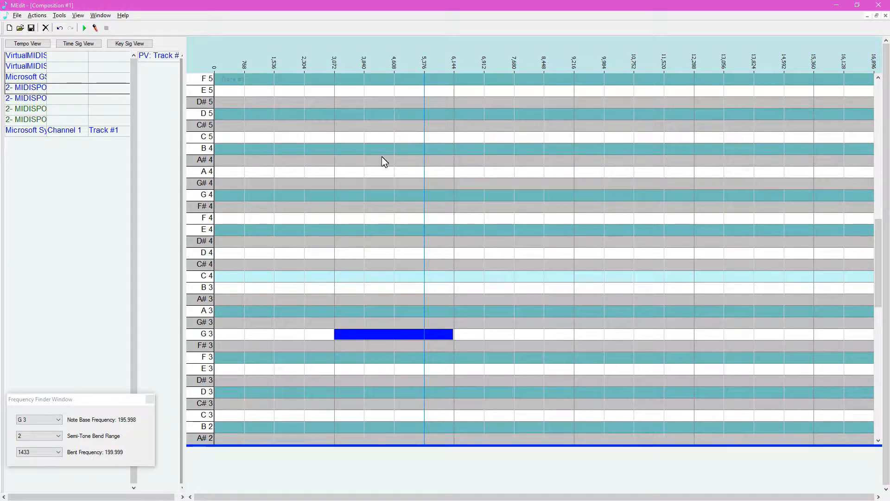
Add whole notes at C 4 and C# 4, both starting at tick 6,144
click(461, 277)
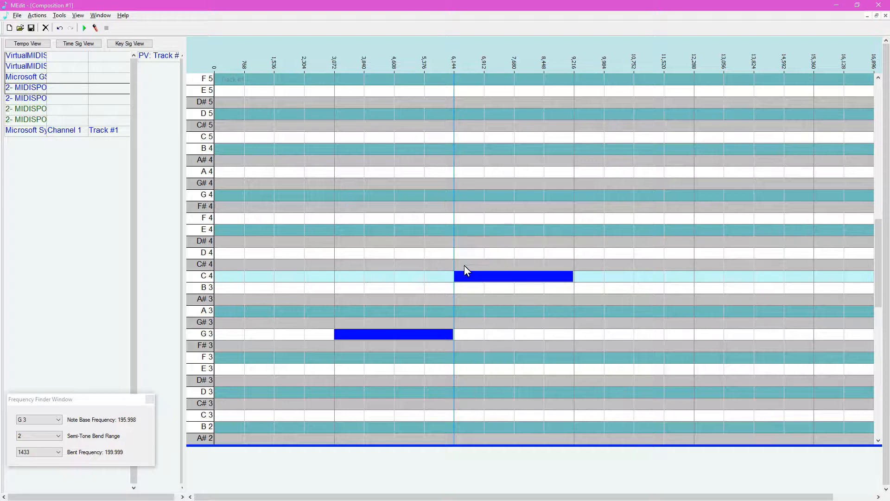
click(458, 264)
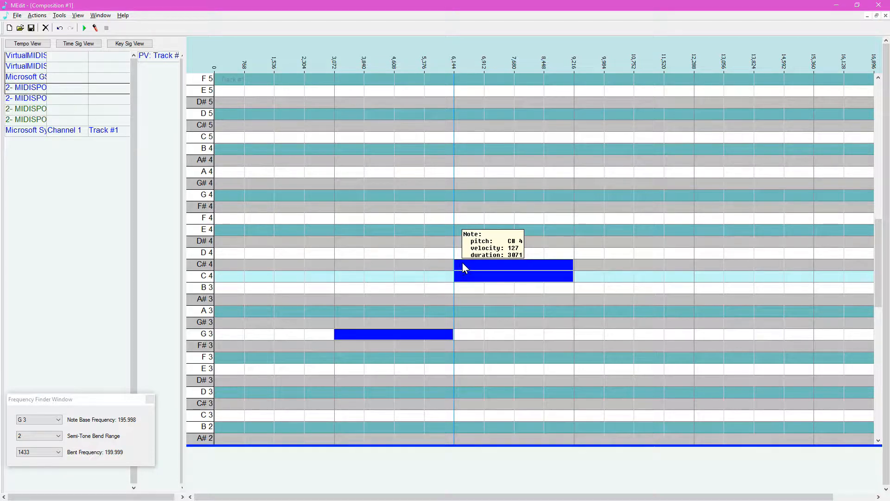
At tick 9,216, add a whole note at G# 4, a half note at G 4, a quarter note at F# 4 and an eighth note at F 4
click(573, 207)
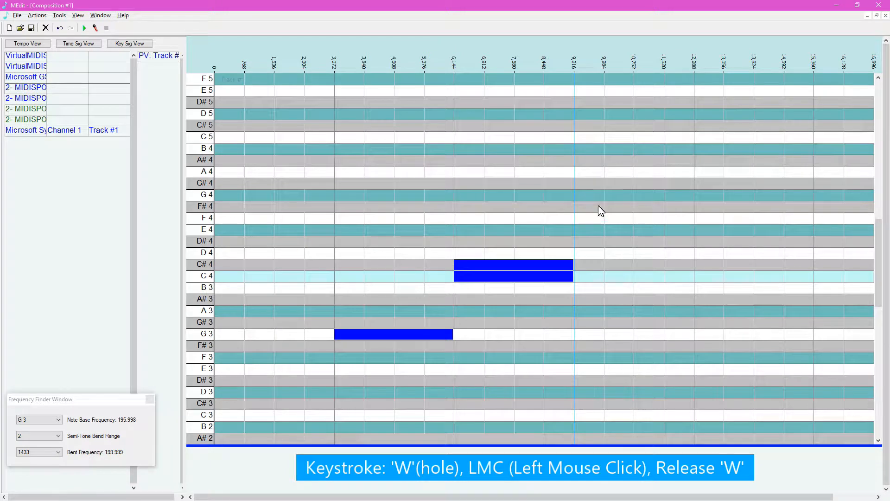
click(578, 183)
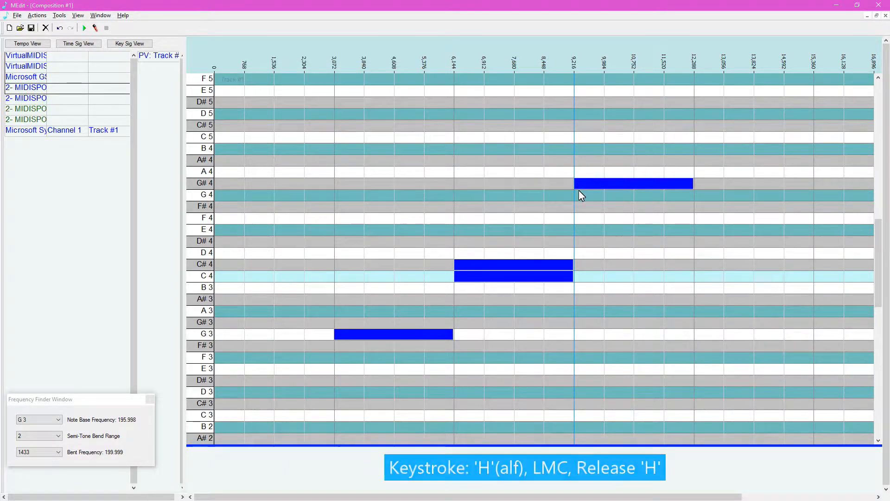
click(577, 195)
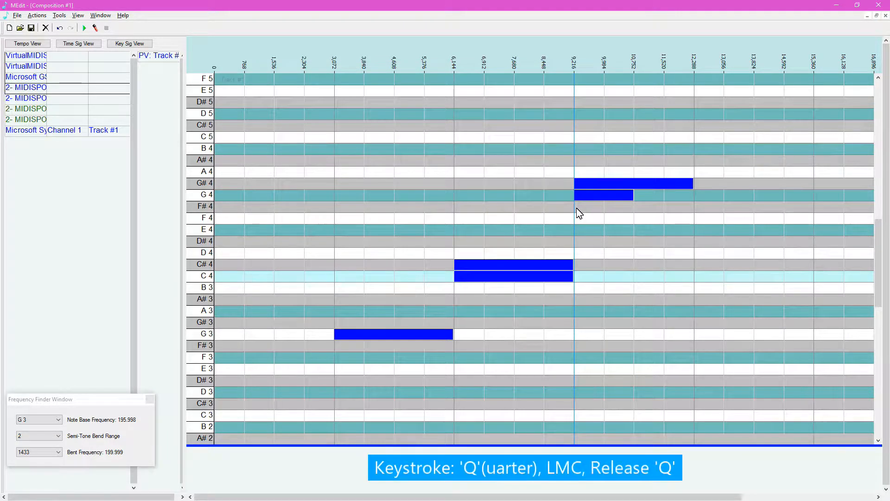
click(576, 207)
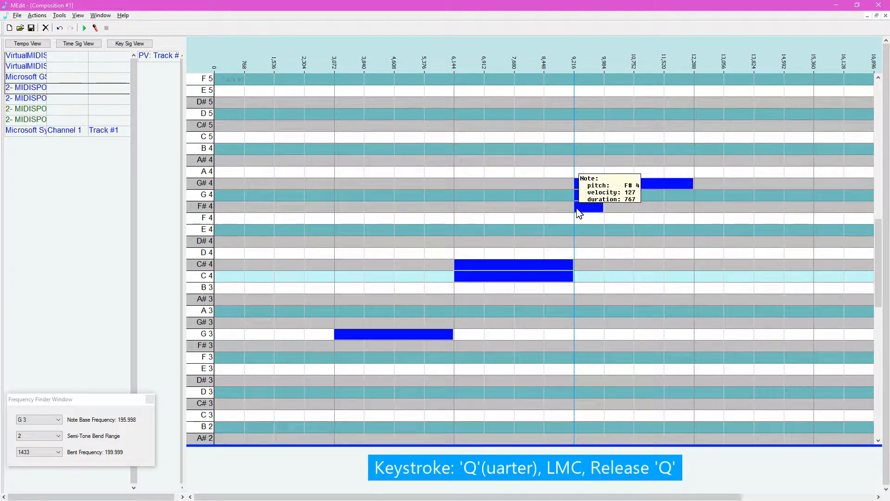
click(575, 219)
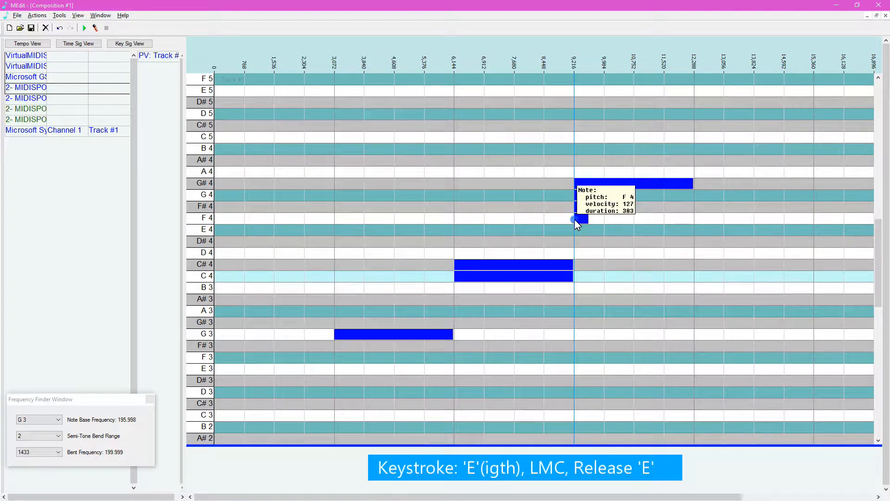
At tick 9,216, add a sixteenth note at E 4, a thirty-second note at D# 4 and a sixty-fourth note at D 4
click(578, 230)
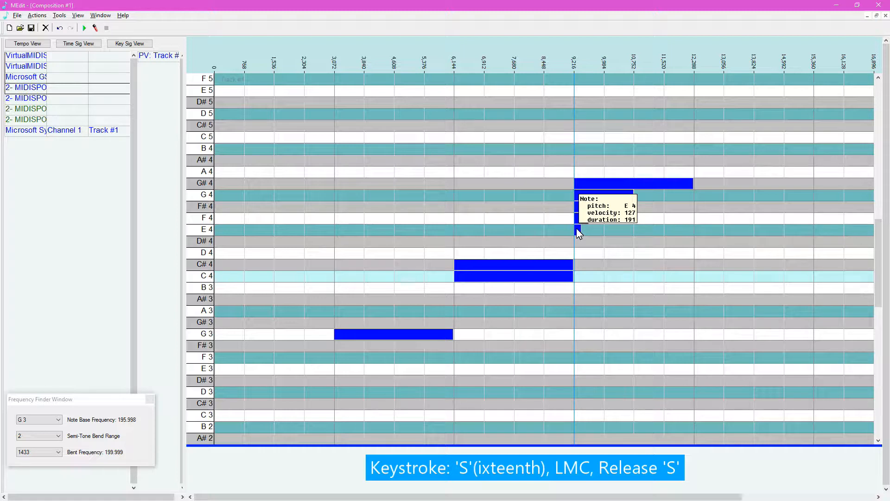
click(578, 242)
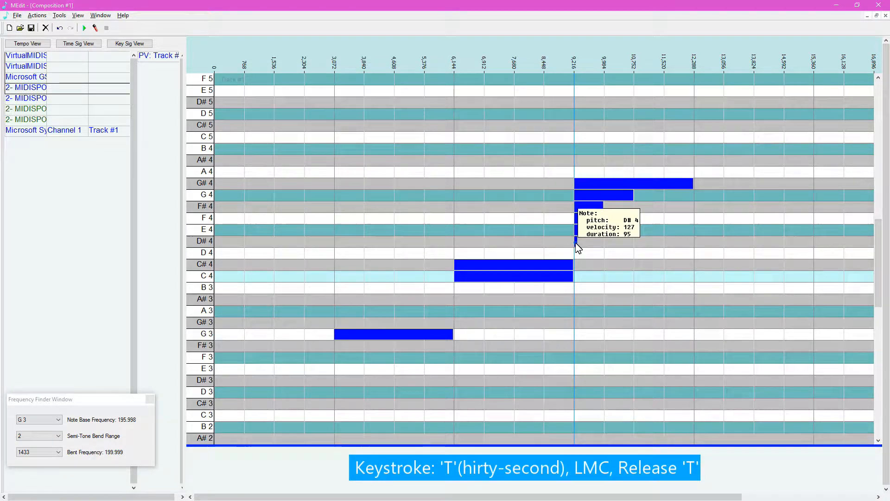
click(575, 252)
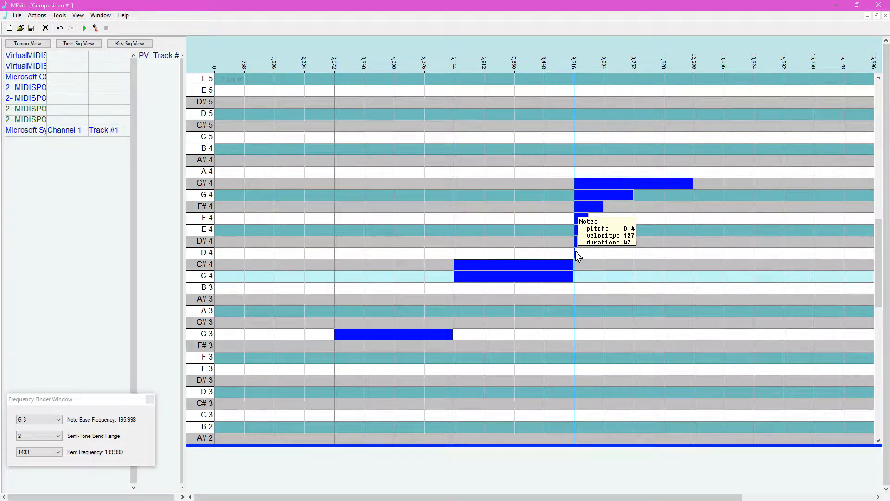
Set the snap to Quarter Note and add quarter notes at G 4 (tick 2,304), G# 4 (3,840), G 4 (5,376) and F# 4 (6,912)
right_click(604, 271)
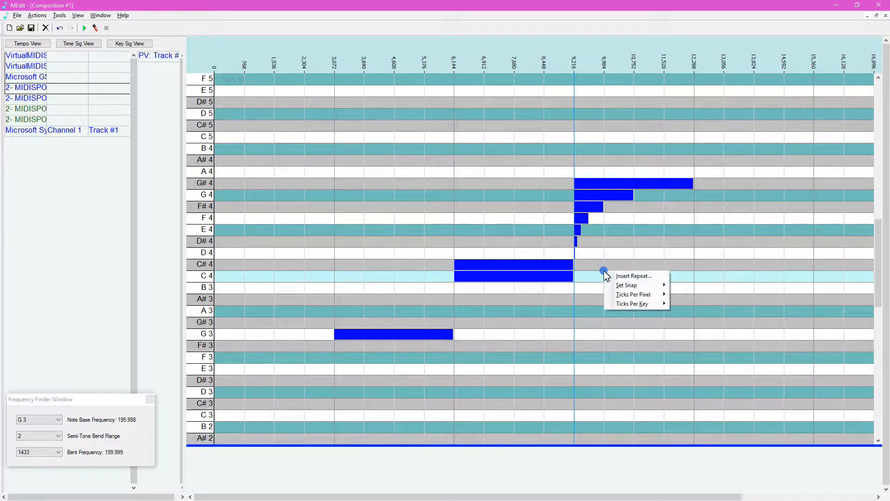
mouse_move(631, 285)
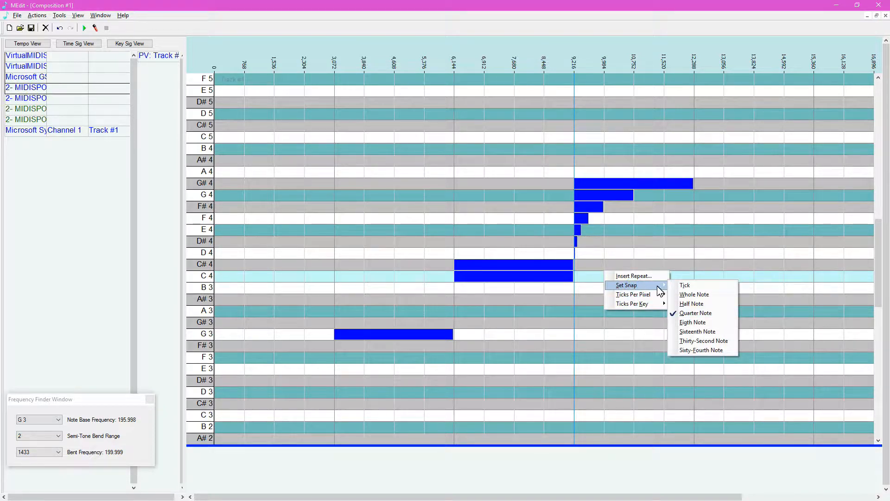
click(706, 311)
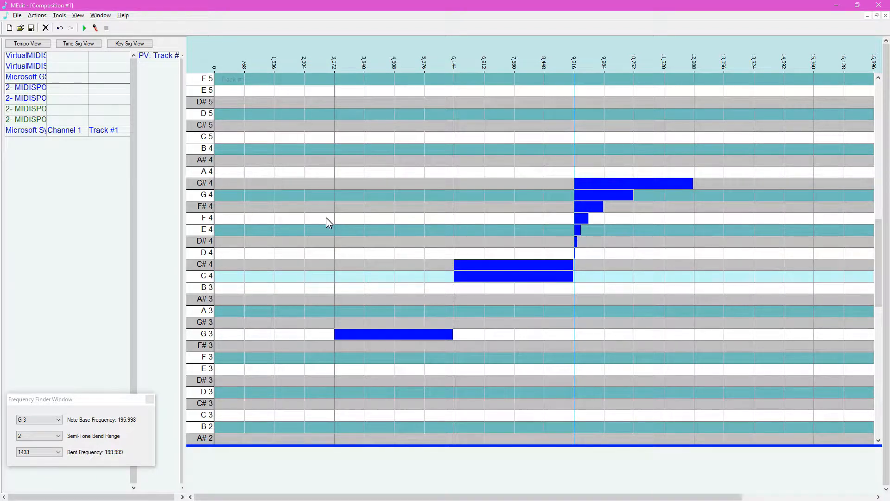
click(312, 194)
click(369, 182)
click(431, 195)
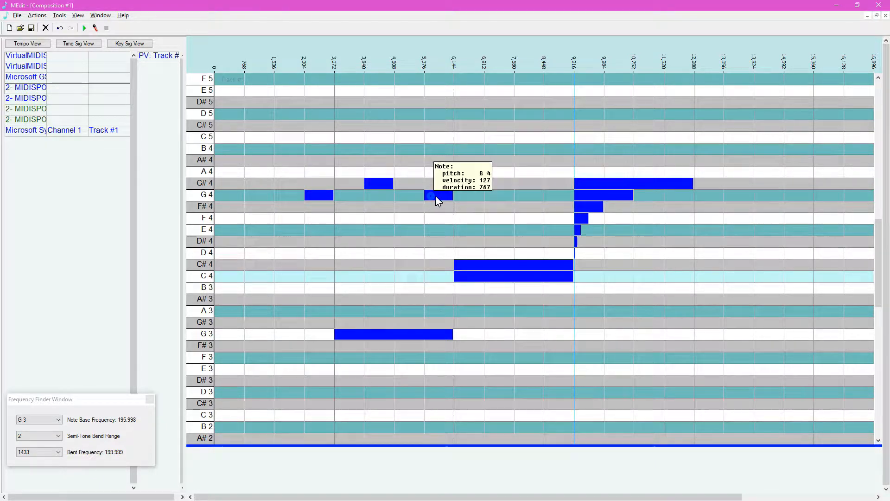
click(490, 206)
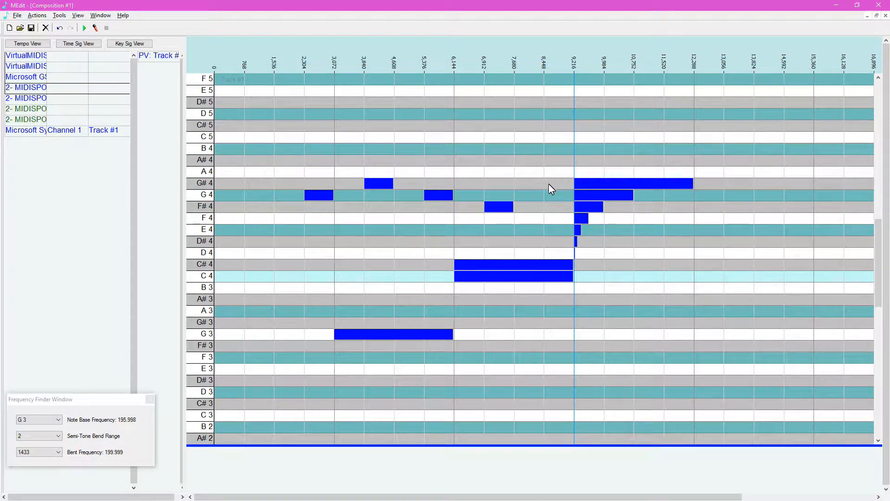
Add quarter notes at G# 4 on ticks 8,448 and 13,056, and at G 4 on ticks 13,824 and 14,592
click(550, 182)
click(736, 183)
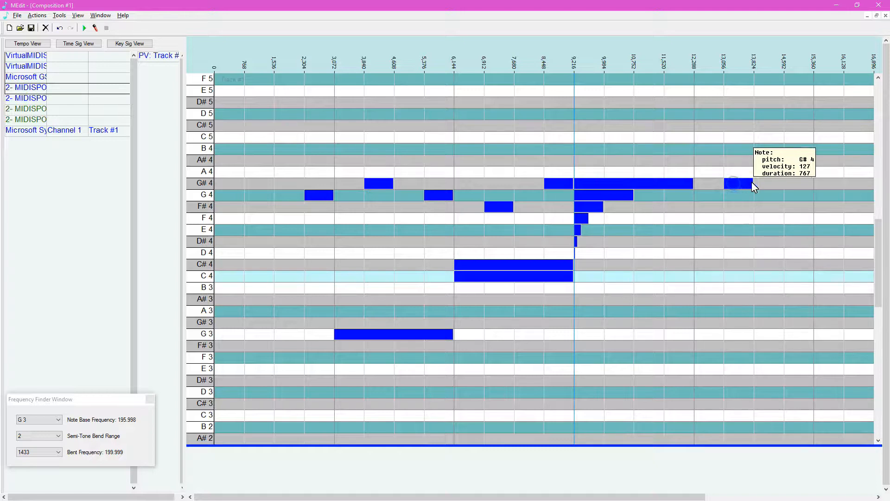
click(761, 194)
click(788, 193)
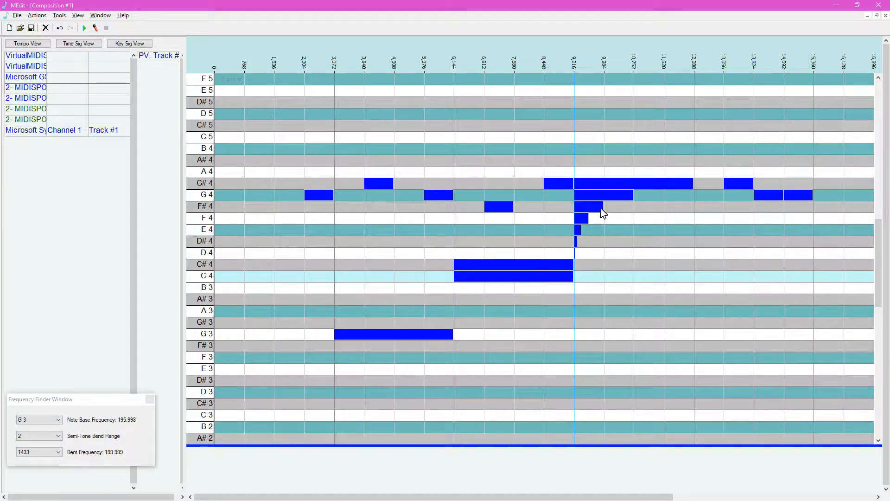
From tick 7,680, select the notes before it, the notes after it, all notes, and all events of the track
key(ctrl+b)
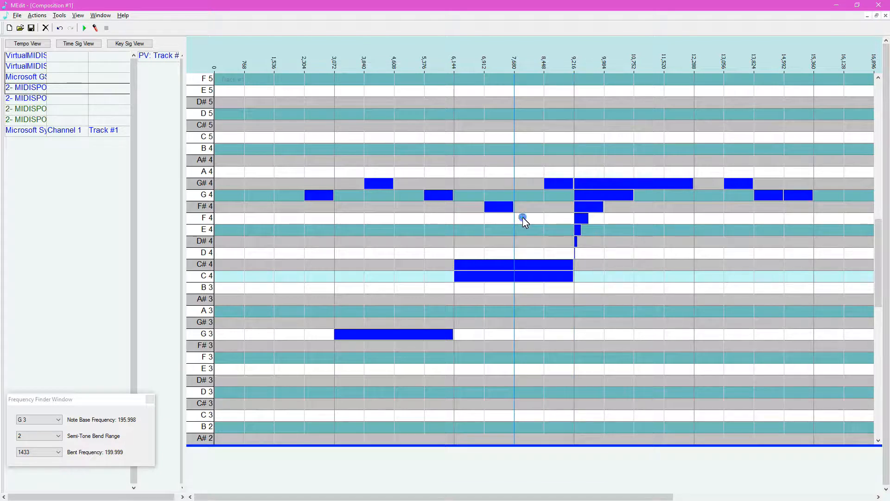
key(ctrl+b)
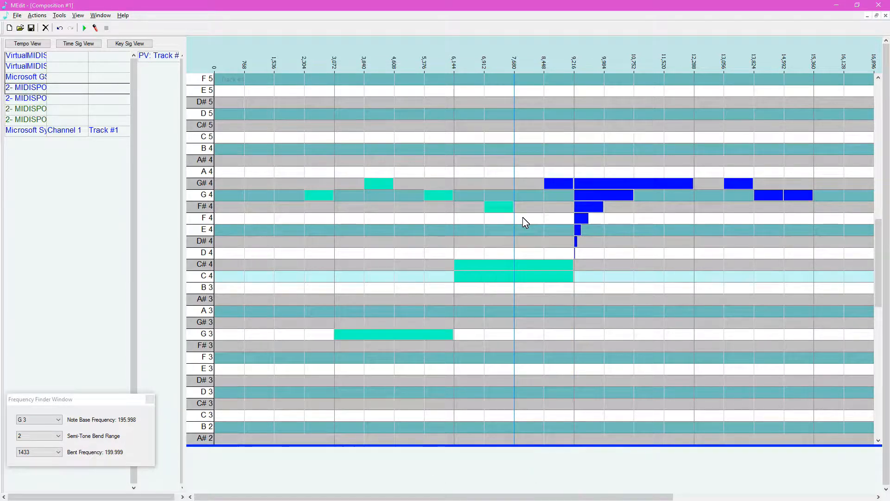
key(ctrl+e)
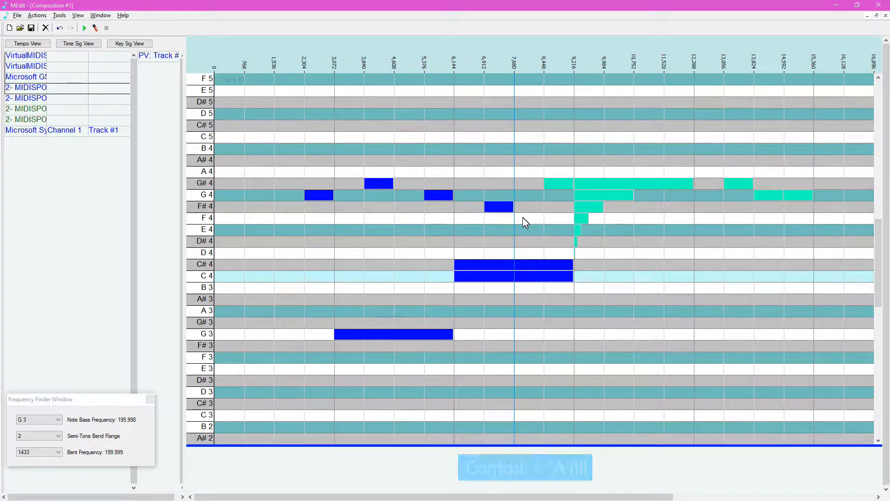
key(ctrl+a)
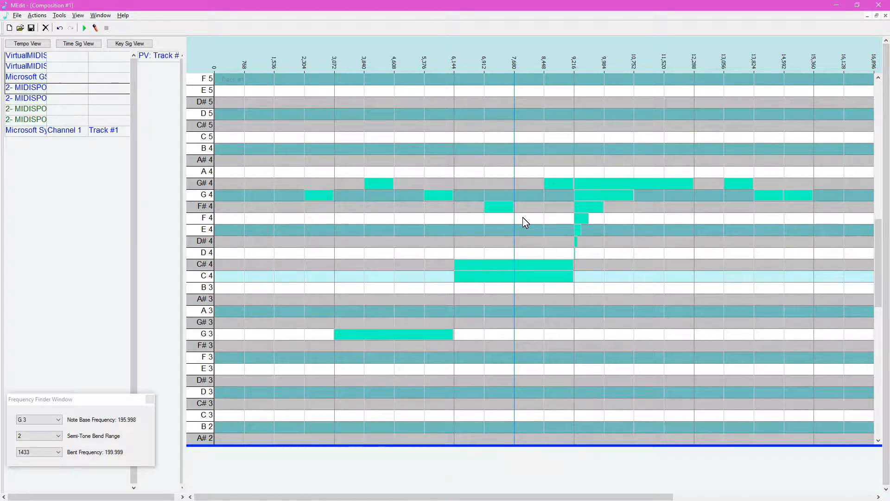
key(ctrl+t)
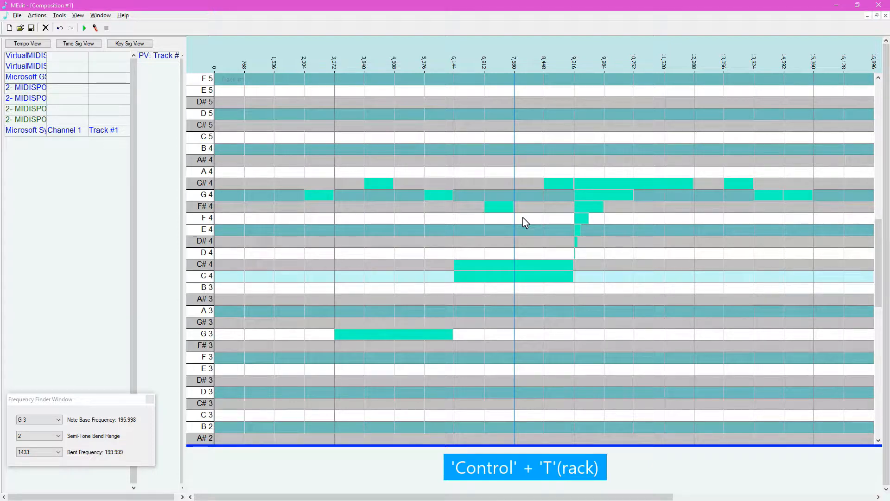
Open the Pitch Bend View of Track #1 and draw a freehand bend curve from tick 3,072 to about tick 10,600
right_click(105, 130)
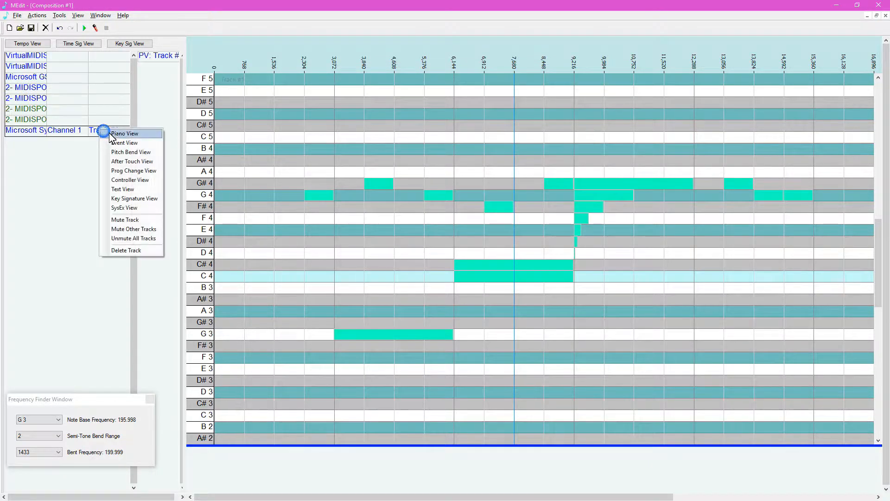
click(126, 153)
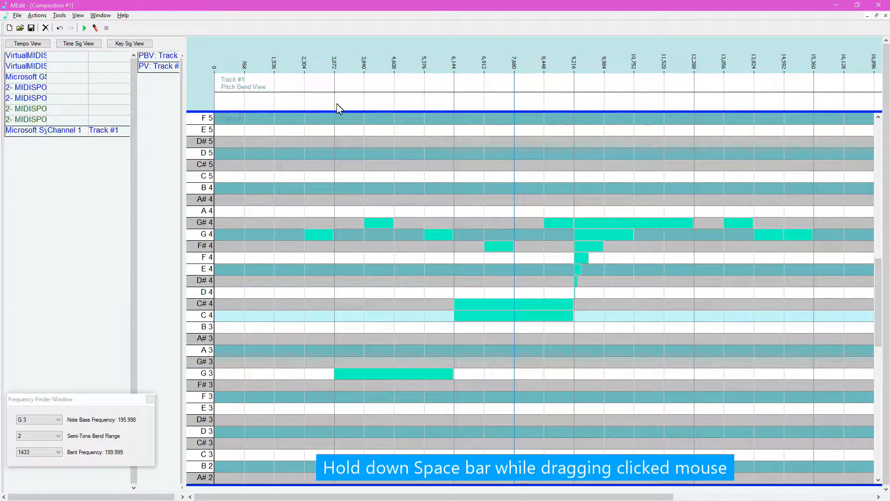
key(space)
mouse_move(336, 111)
mouse_down()
mouse_move(409, 79)
mouse_move(526, 107)
mouse_move(629, 88)
mouse_up()
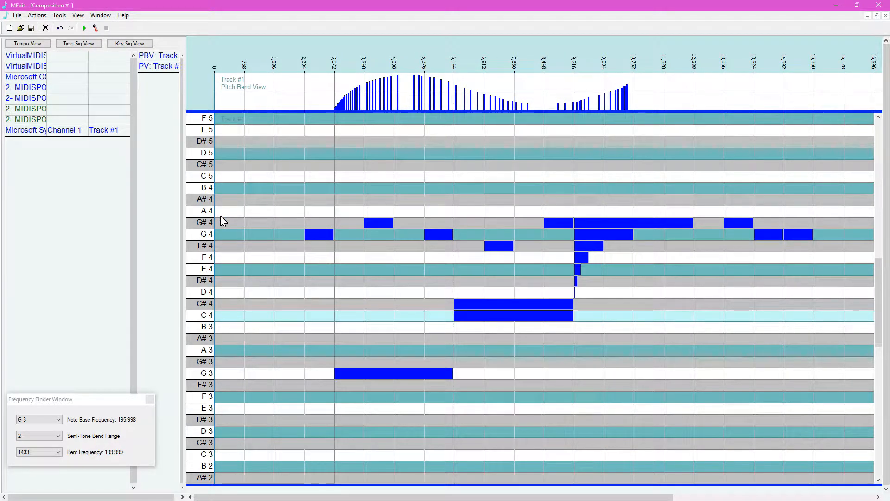
Select all the notes and pitch bends of Track #1 for copying and add a second track
key(space)
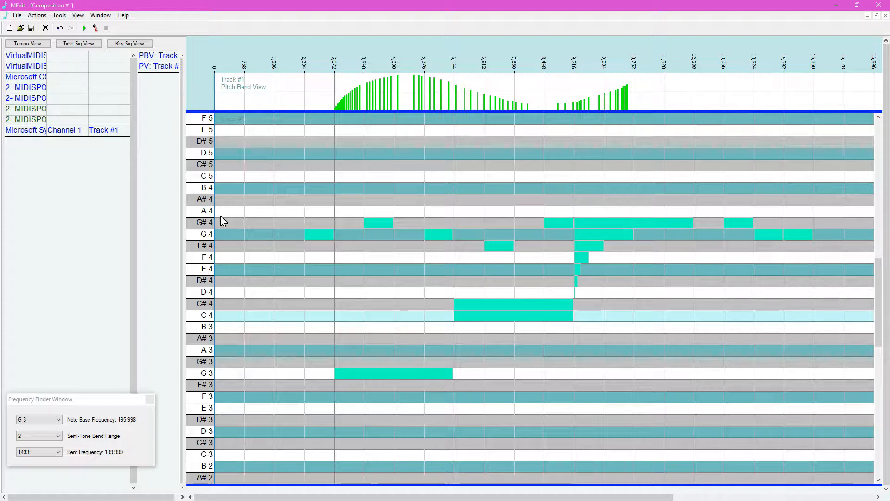
right_click(60, 131)
click(86, 140)
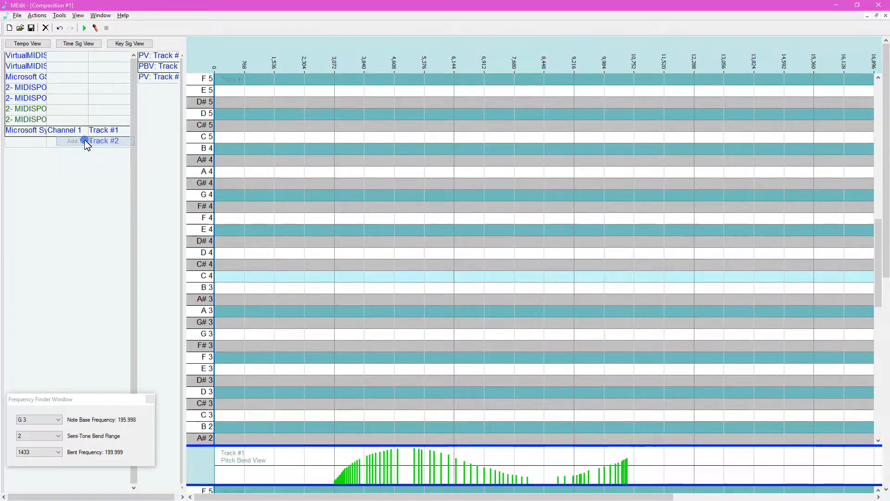
Paste the Track #1 events at tick 0 of Track #2, showing its Event View and Pitch Bend View
right_click(107, 142)
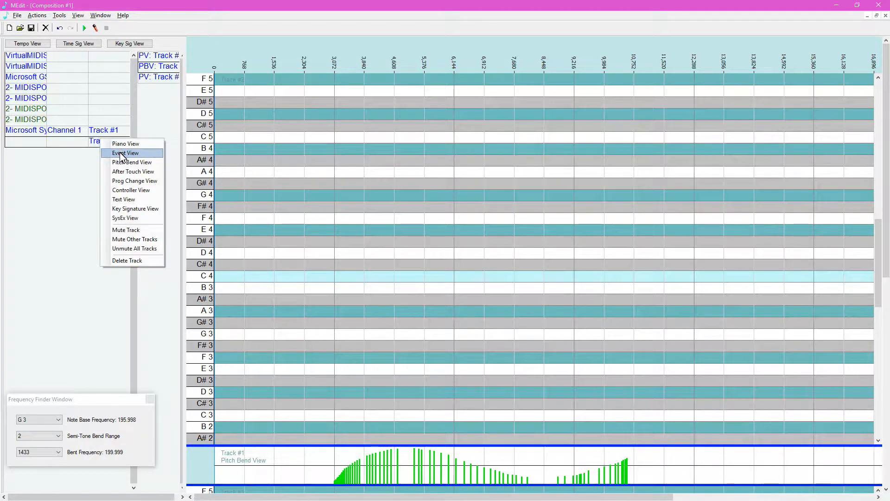
click(120, 152)
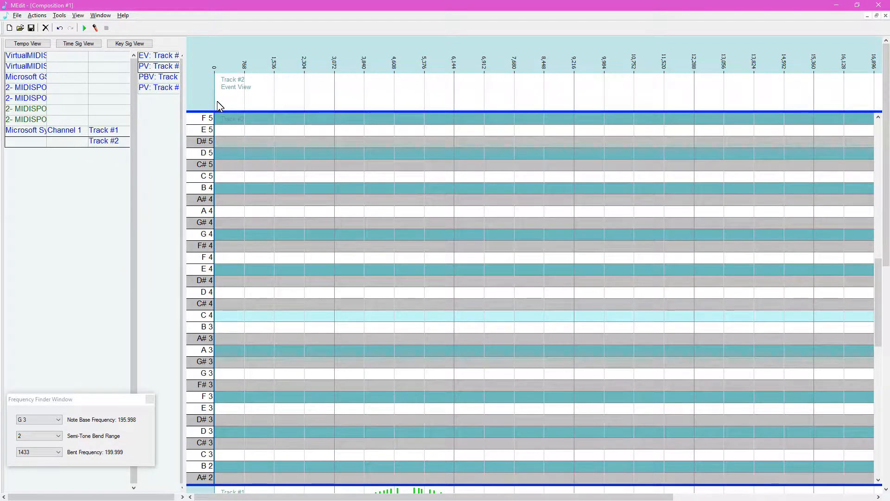
key(ctrl+v)
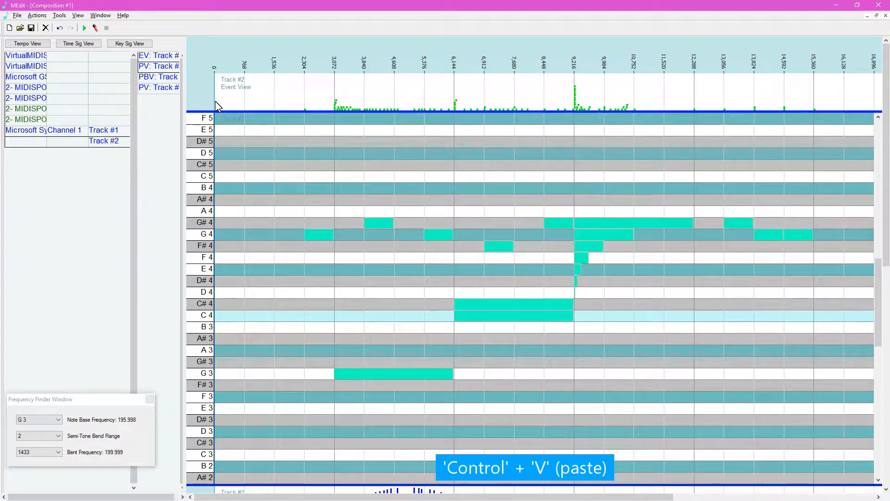
right_click(108, 142)
click(133, 166)
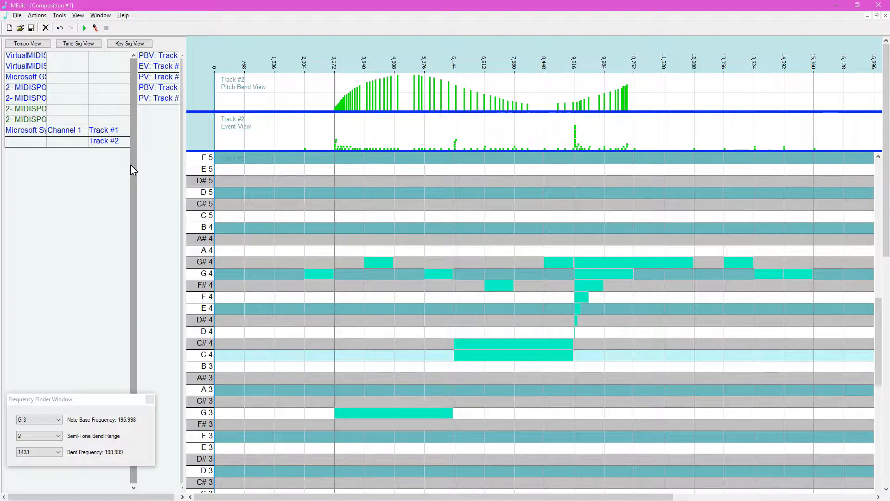
Replace the events pasted into Track #2 with only the notes from Track #1, and delete Track #2
key(ctrl+z)
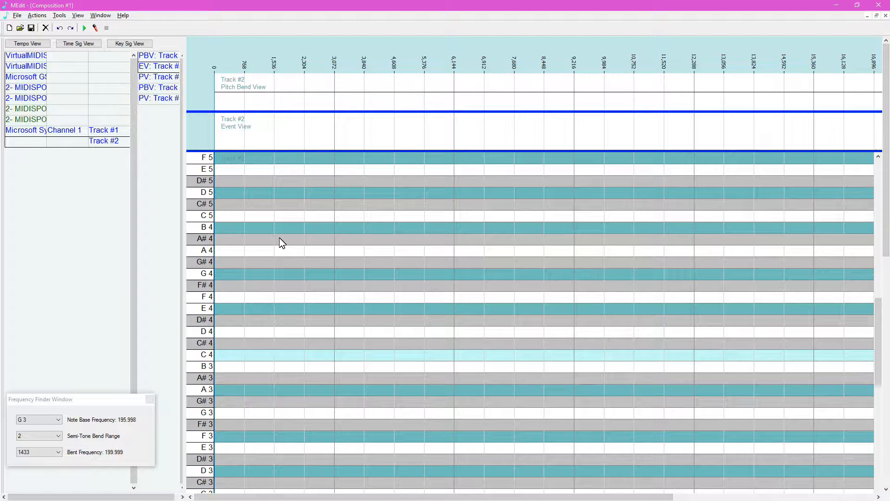
key(ctrl+y)
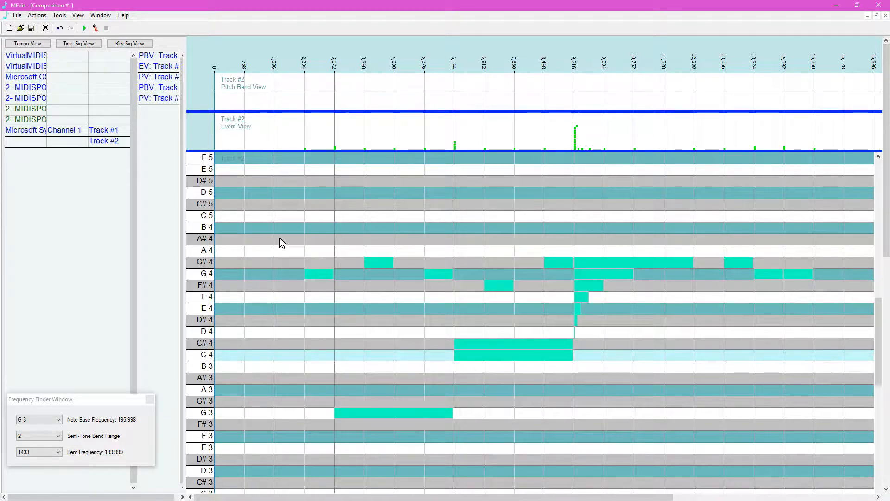
right_click(98, 141)
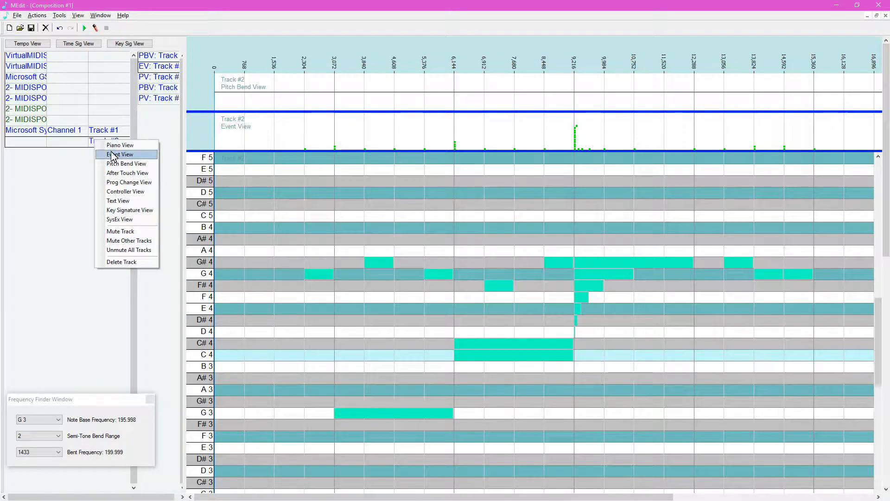
click(129, 262)
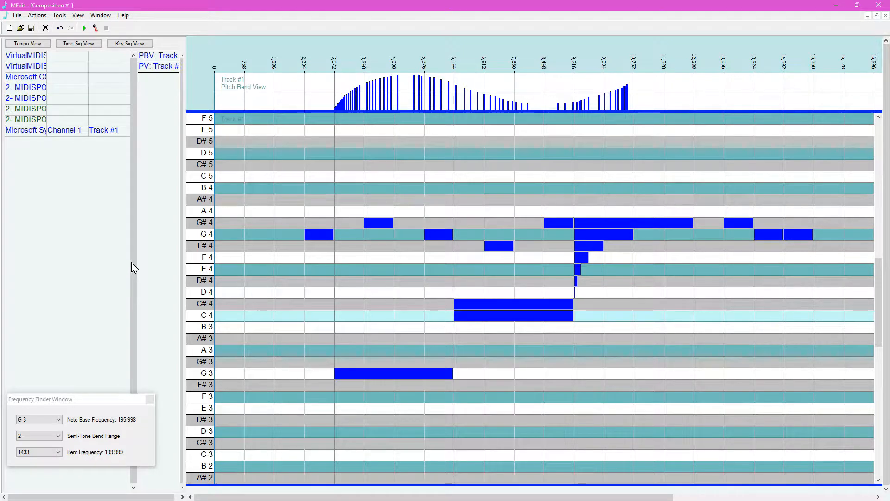
Select all the notes in Track #1 and lengthen them together until the C 4 note has a duration of 3525
click(220, 289)
key(ctrl+a)
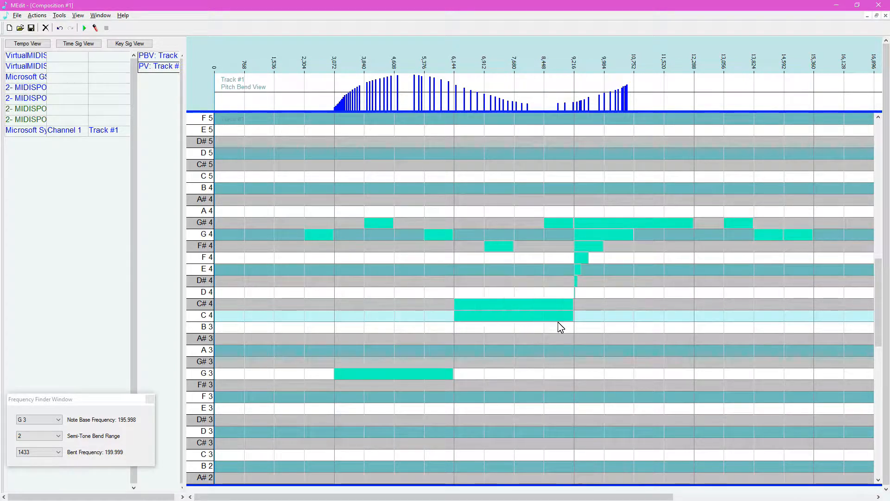
key(1)
drag(574, 318, 594, 321)
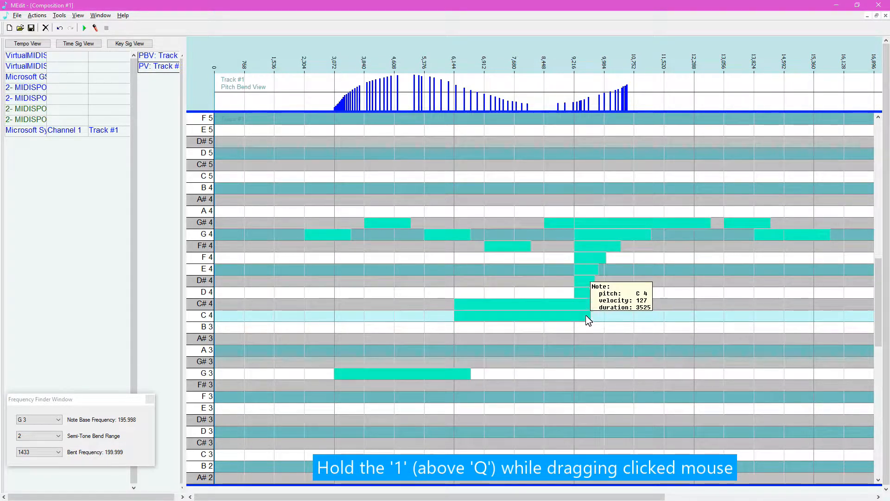
Move all the selected notes slightly later in time and back to their original start ticks
drag(522, 326, 536, 324)
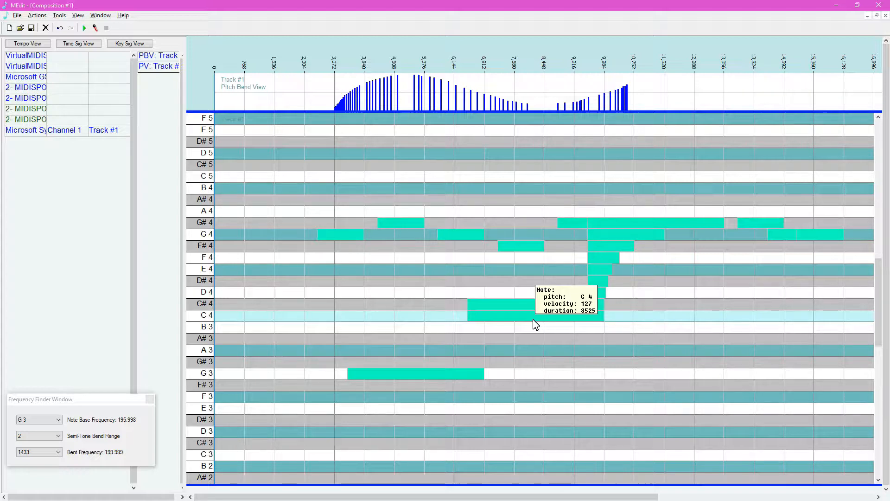
drag(533, 319, 529, 320)
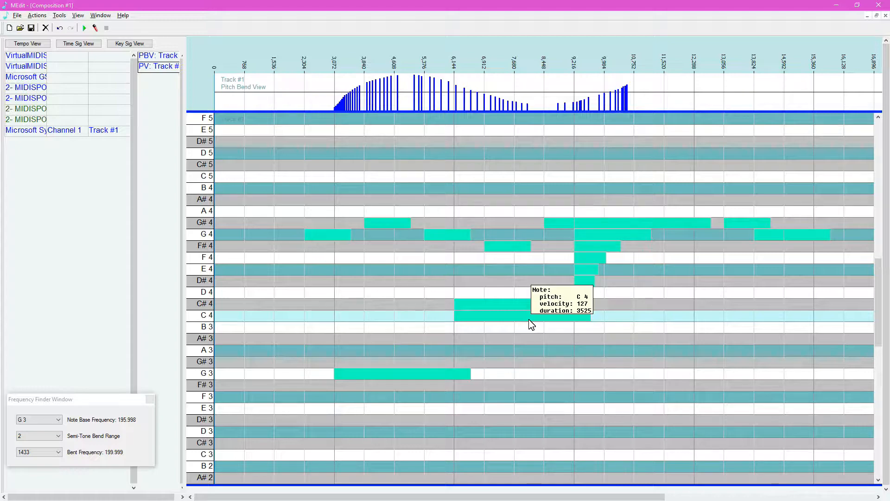
drag(528, 338, 716, 352)
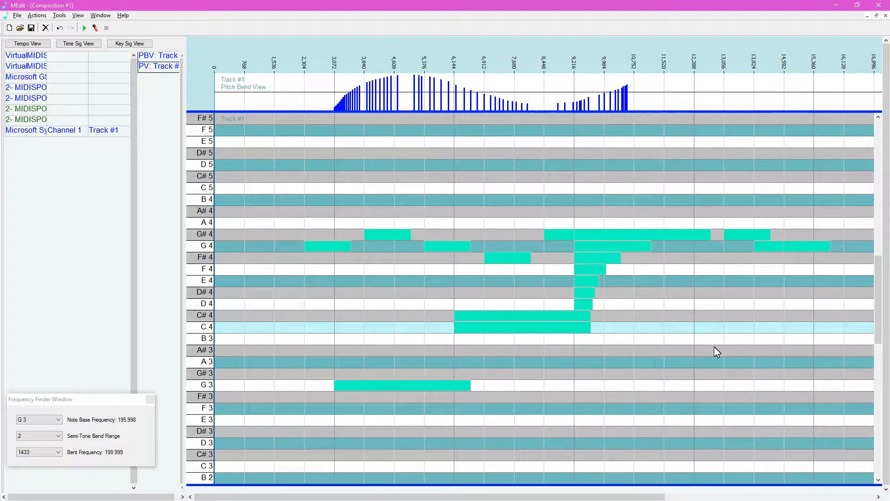
scroll(627, 314, up, 6)
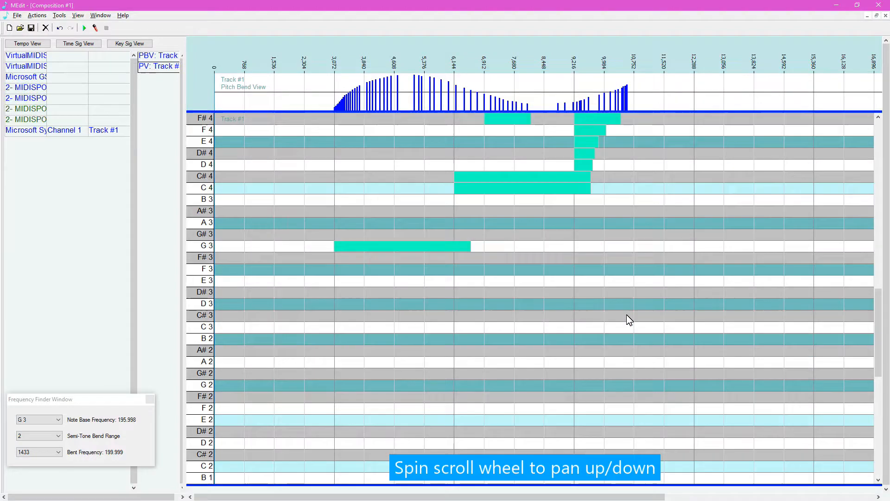
scroll(627, 314, down, 4)
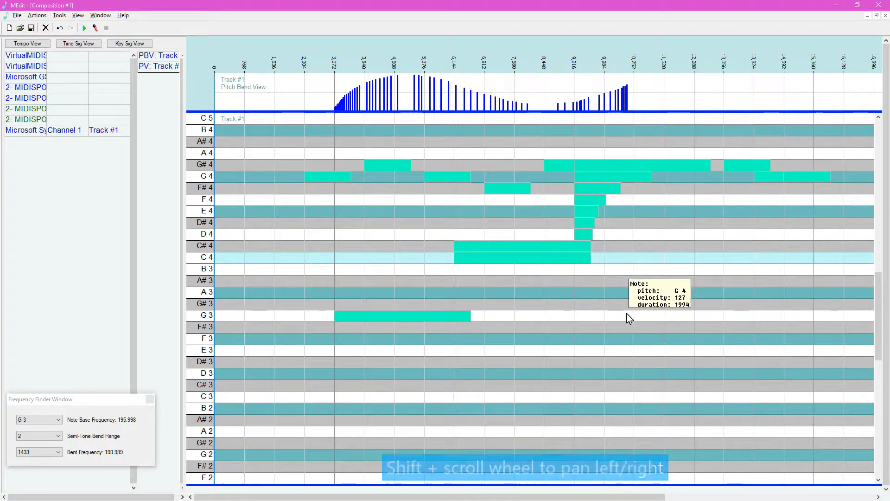
scroll(629, 318, right, 4)
scroll(629, 318, left, 4)
scroll(629, 318, right, 1)
scroll(629, 318, left, 1)
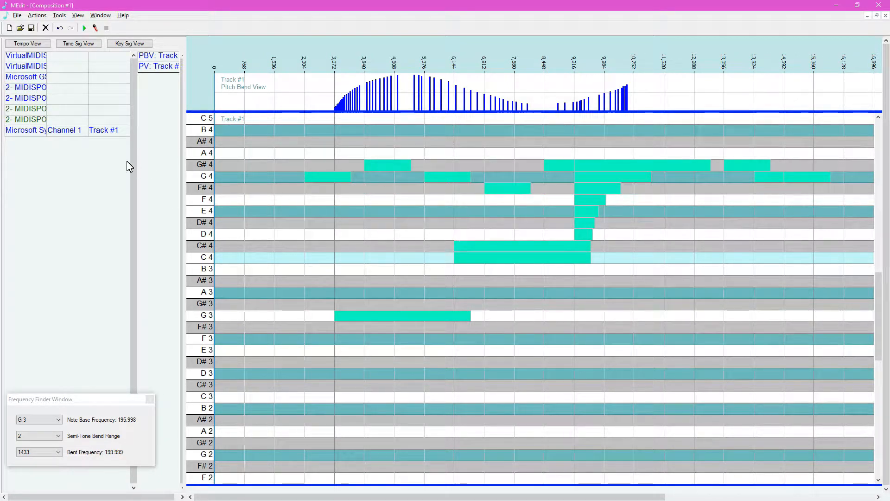
Add a new track under Channel 1 and pan vertically through the whole stack of track views
right_click(72, 131)
click(89, 143)
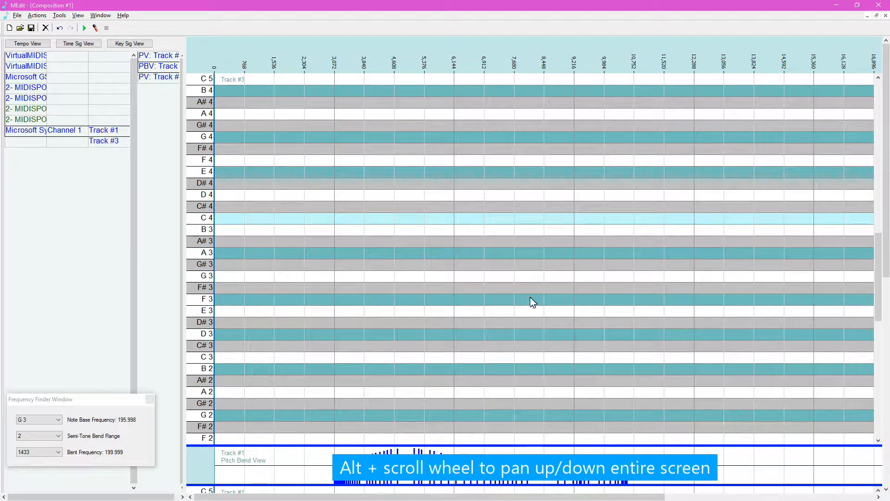
scroll(506, 287, down, 8)
scroll(507, 288, up, 7)
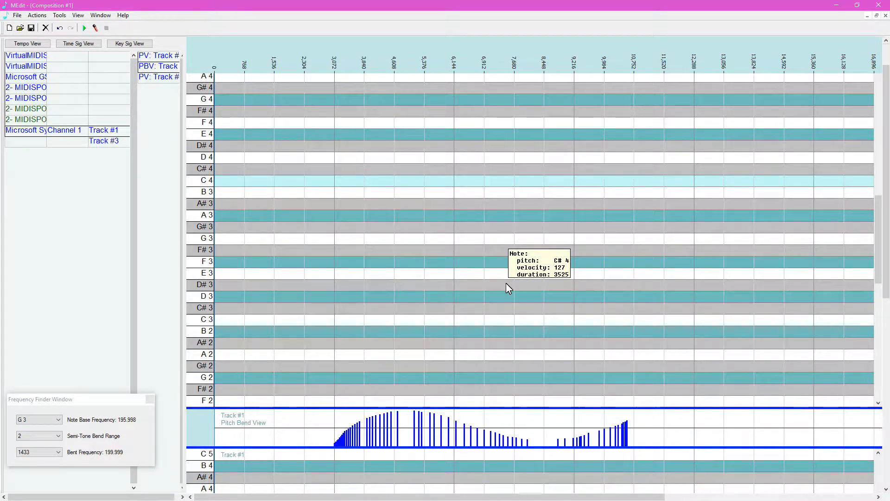
scroll(507, 288, down, 7)
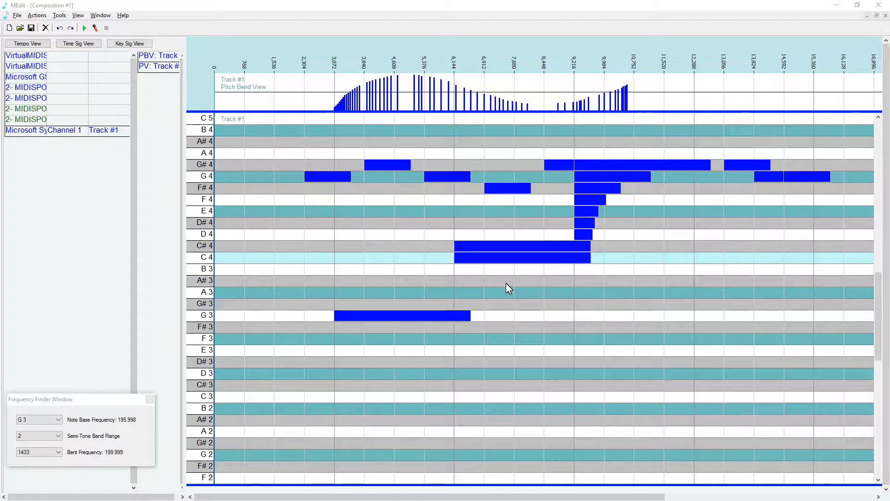
Select all Track #1 notes and pitch bends, exclude the G 3 note from the selection, and delete the rest
key(ctrl+t)
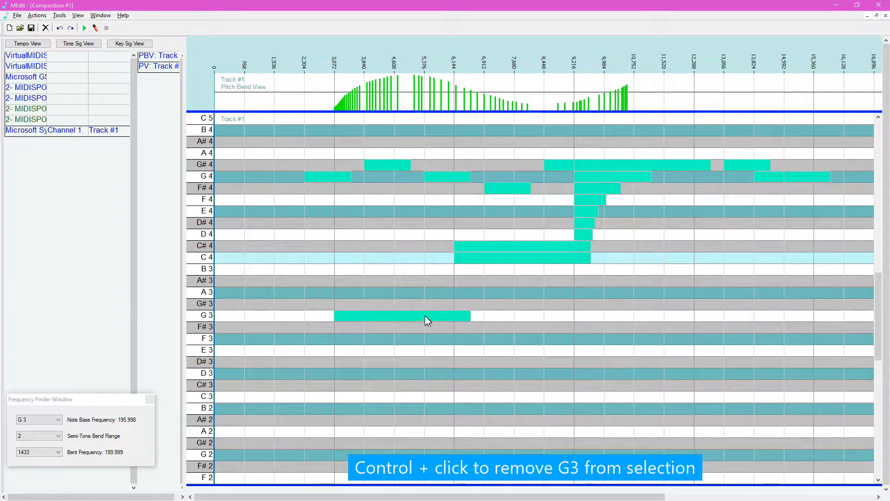
ctrl+click(405, 318)
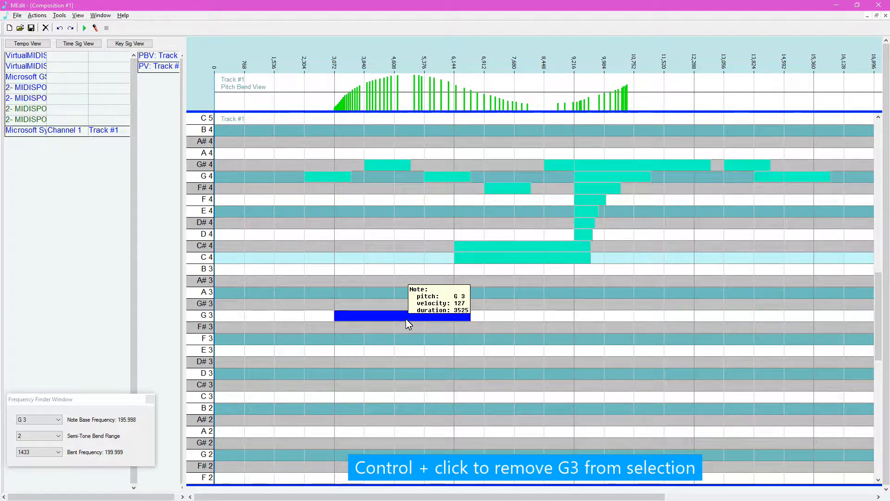
key(Delete)
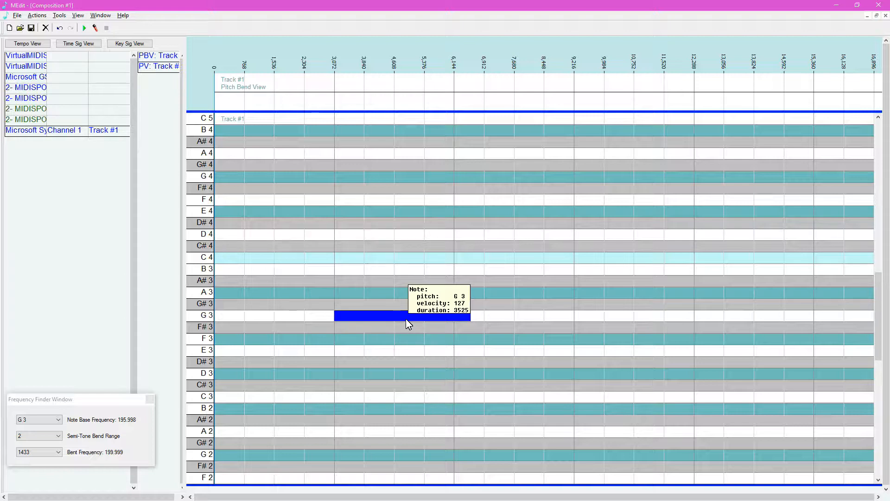
Set the duration of the remaining G 3 note to 3525000 in its note parameters
double_click(407, 319)
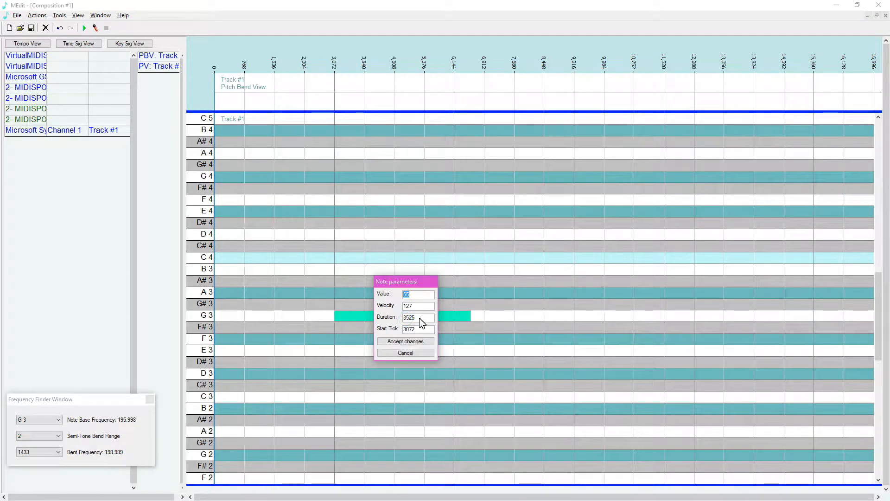
click(419, 319)
text(000)
key(Tab)
key(Tab)
key(Return)
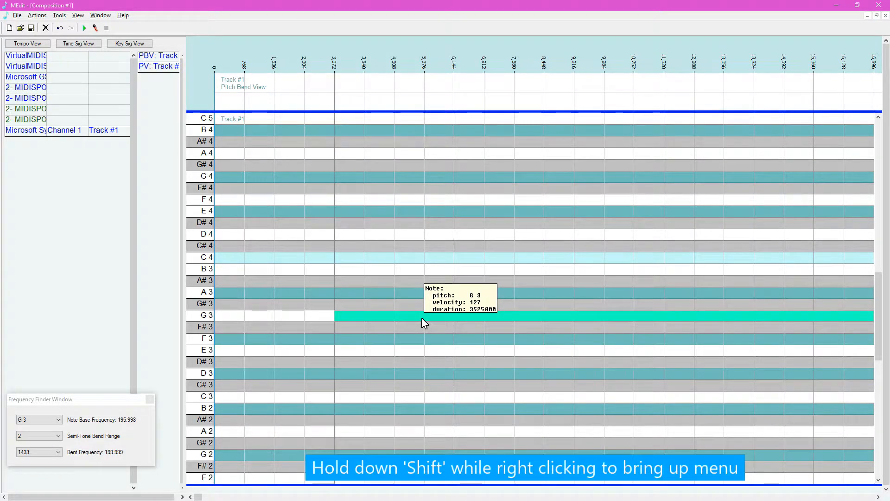
Insert a pitch bend event at tick 1536 on Track #1 and enlarge the height of the Pitch Bend View
shift+right_click(419, 356)
click(449, 379)
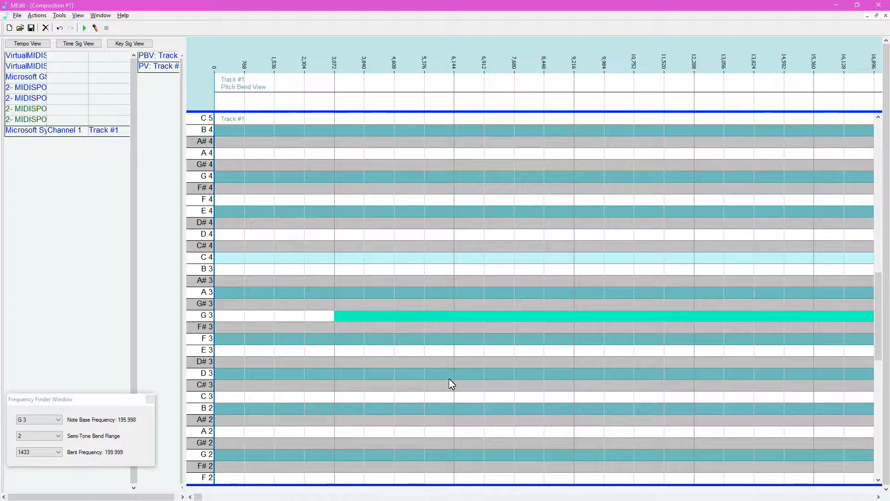
double_click(274, 98)
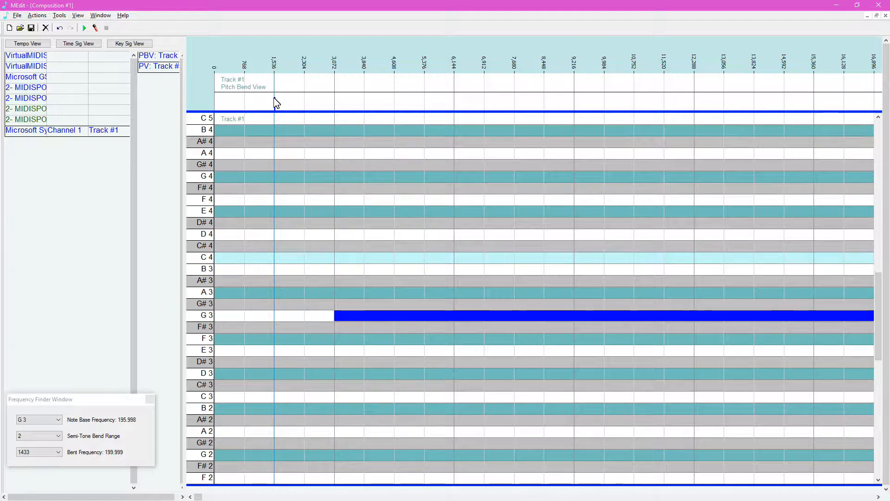
click(275, 104)
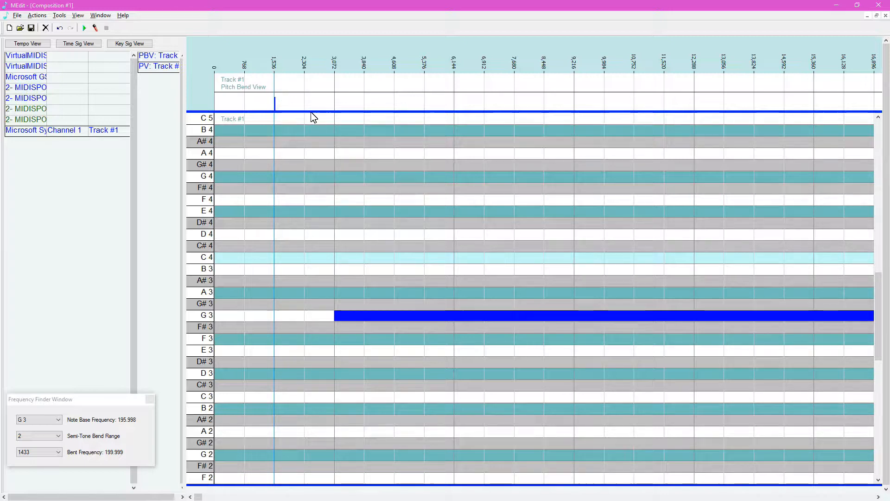
drag(311, 112, 320, 485)
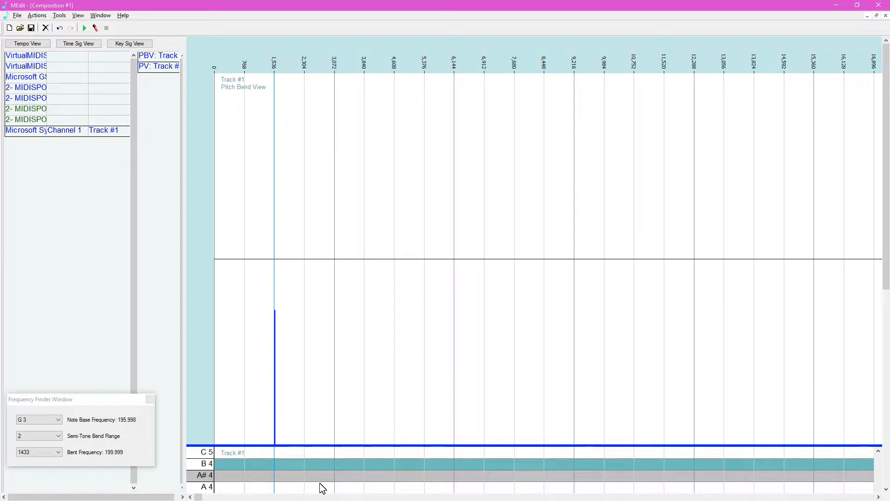
Set the bend value of the pitch bend event at tick 1536 to 1433
mouse_move(267, 387)
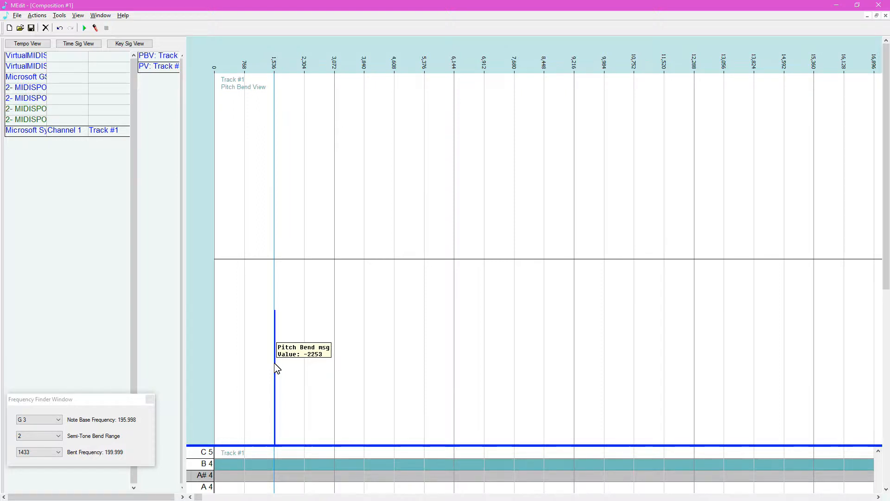
right_click(276, 365)
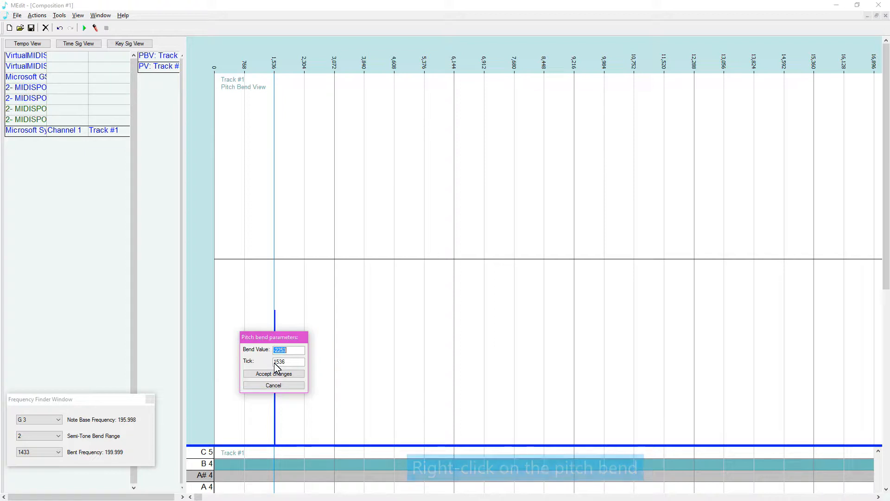
text(1433)
key(Tab)
key(Tab)
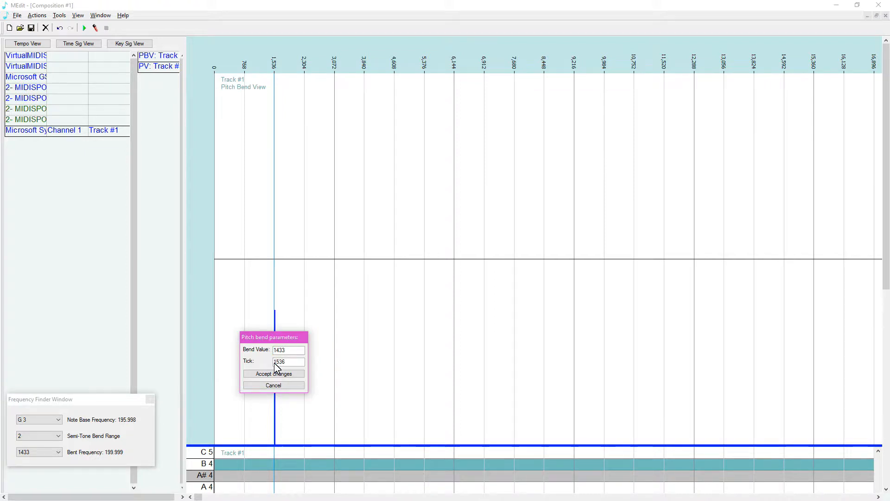
key(Return)
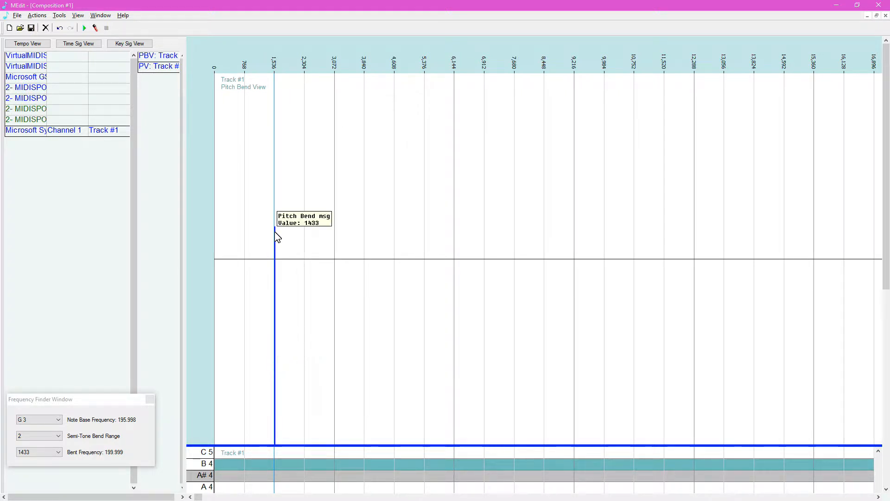
mouse_move(276, 228)
mouse_down()
mouse_move(279, 159)
mouse_move(276, 229)
mouse_up()
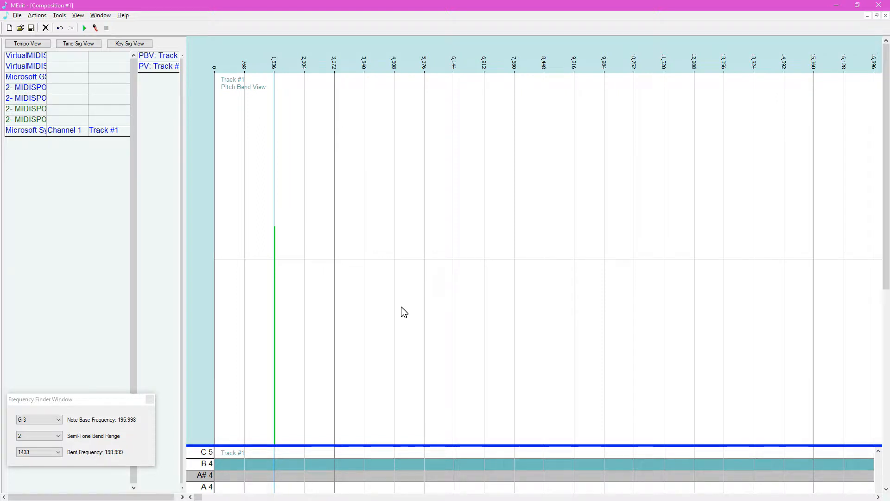
Show a Controller View for Track #1 and change its controller to 010: Pan
right_click(109, 130)
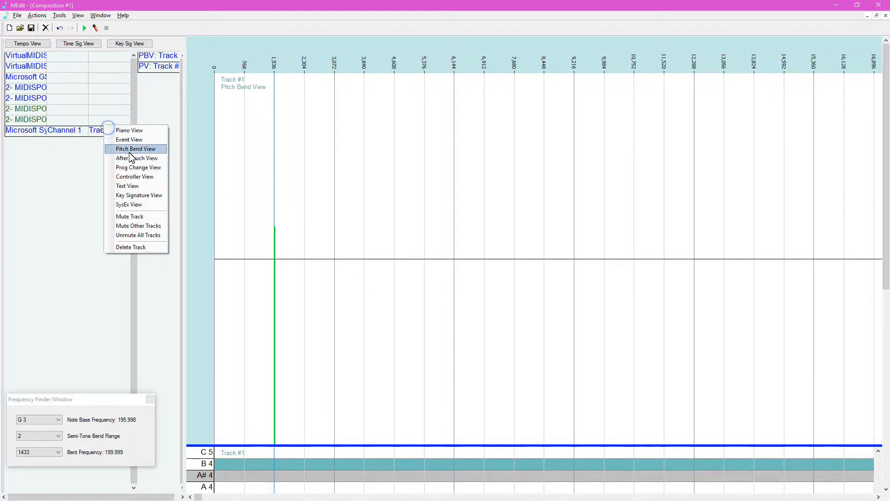
click(128, 178)
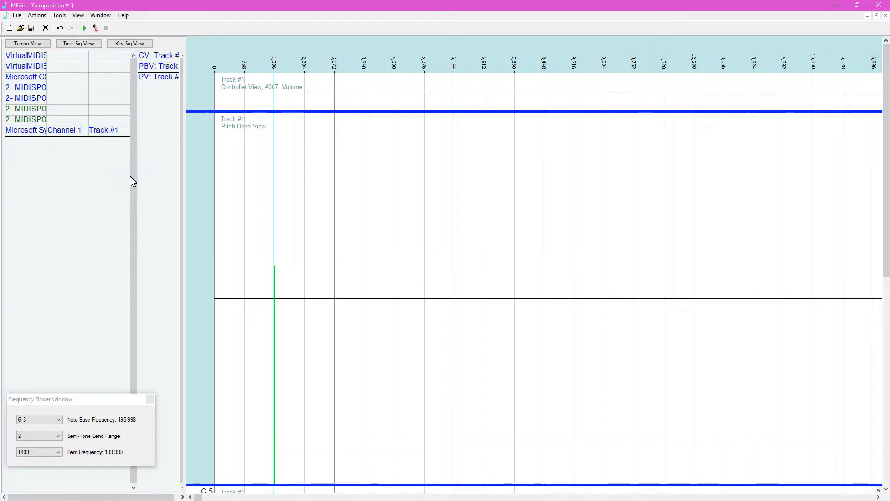
right_click(264, 100)
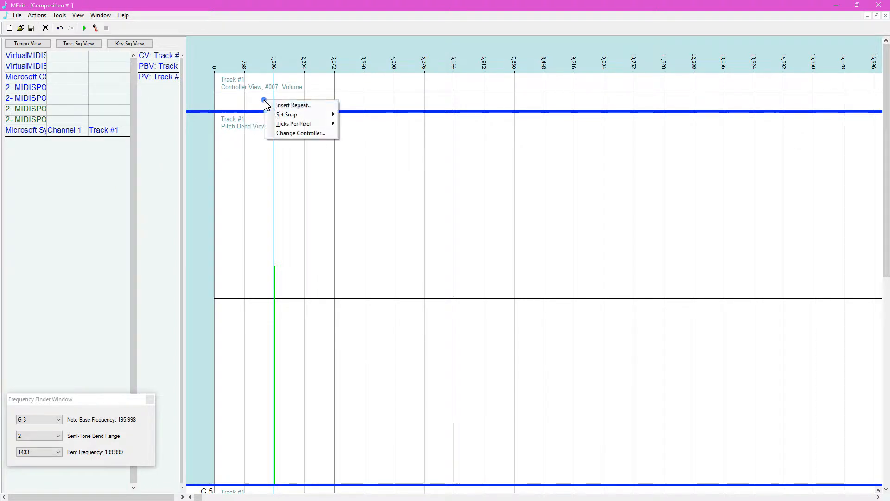
click(296, 133)
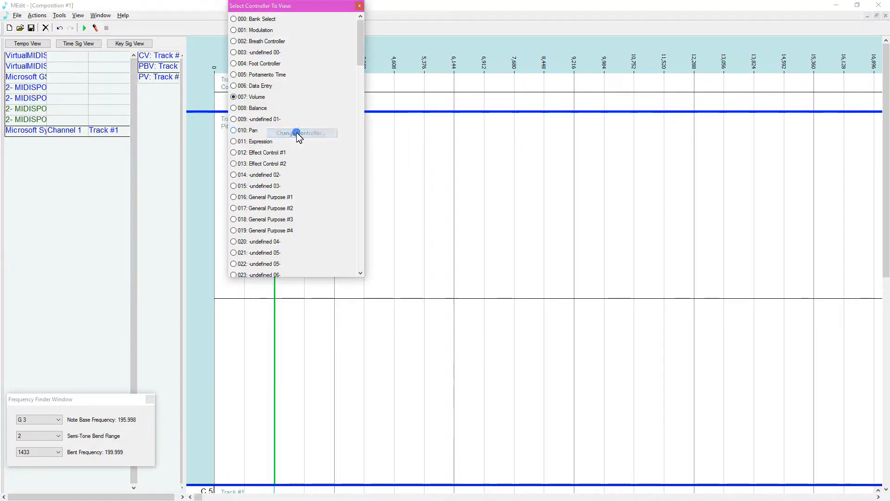
click(245, 130)
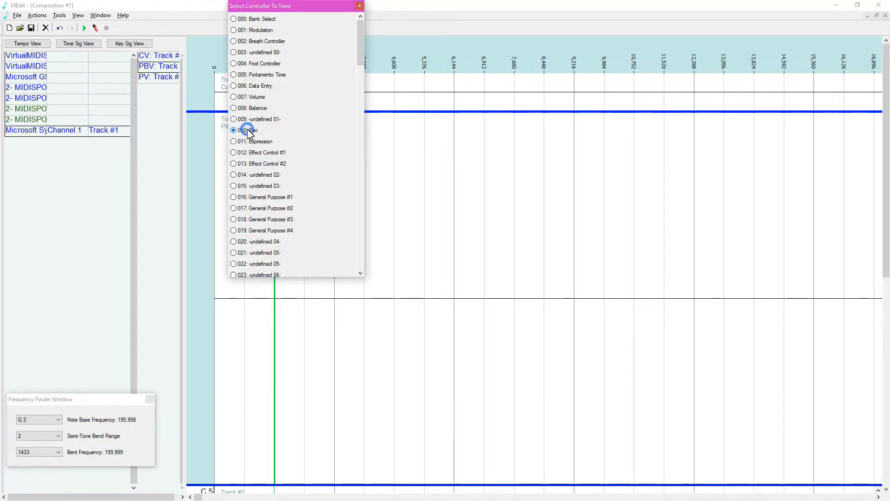
click(359, 5)
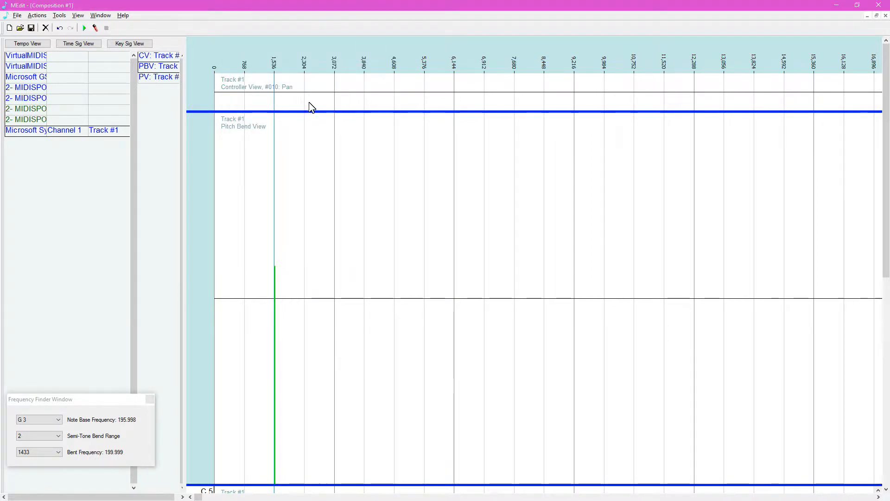
Insert a Pan controller event at tick 1536 on Track #1 and lower its value
click(275, 106)
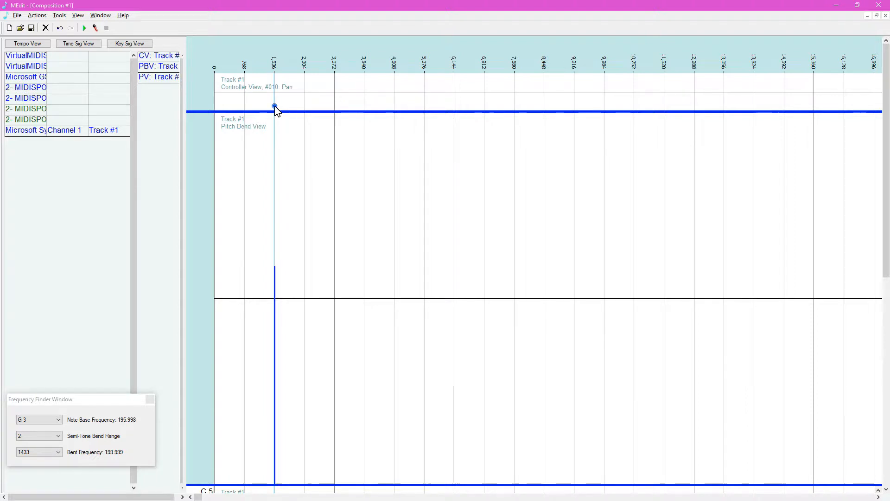
double_click(274, 107)
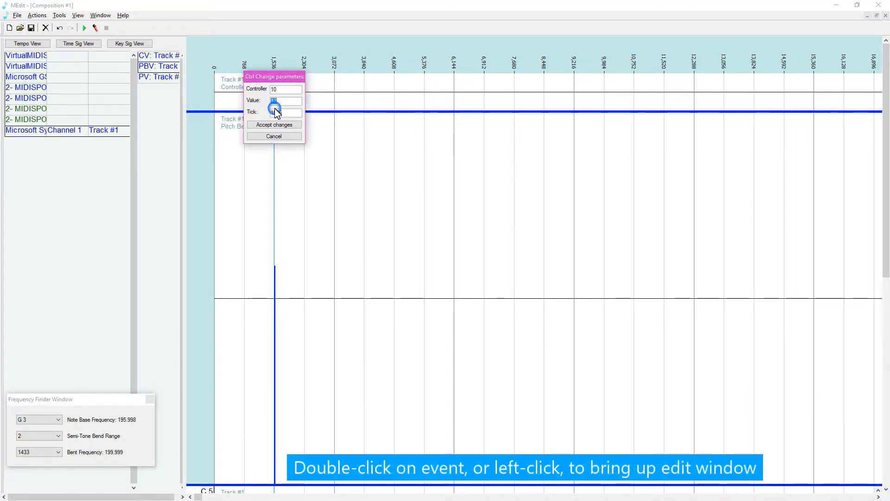
key(Escape)
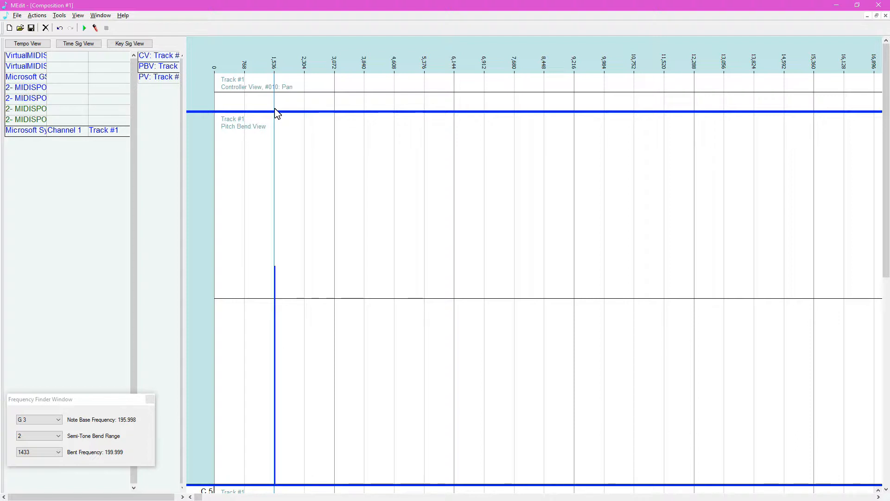
Play the composition from tick 0 and stop the playback
click(221, 148)
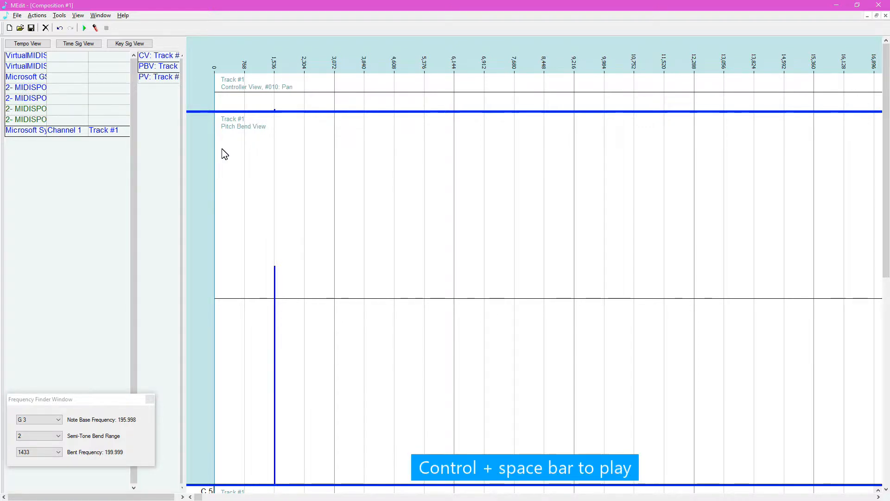
key(ctrl+space)
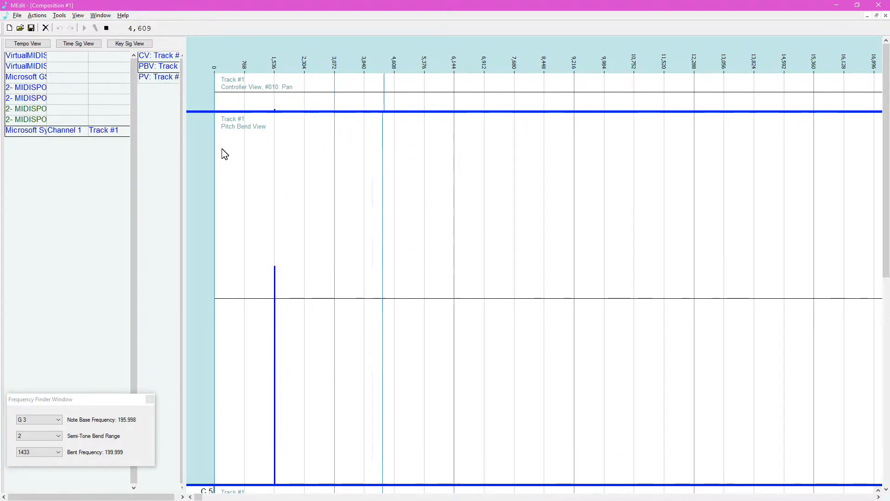
key(ctrl+space)
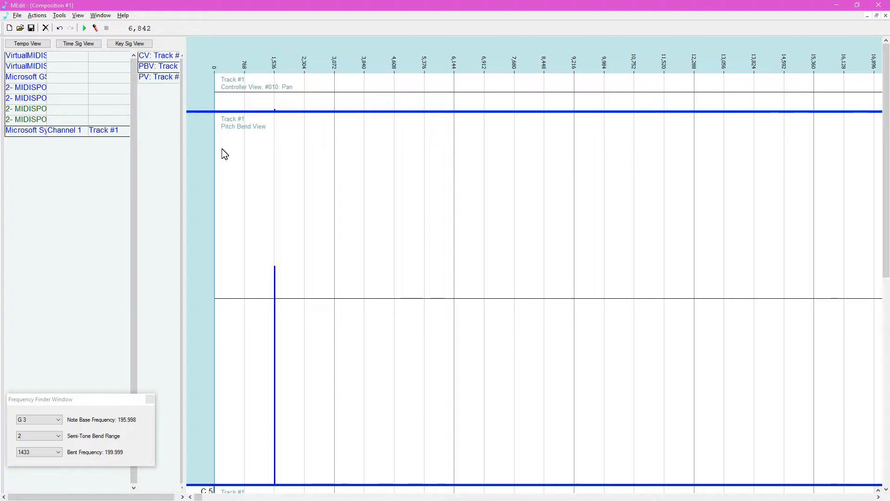
Open the DLS instrument setup for the Microsoft synth and add Sine Wave 524368 as patch number 0
right_click(27, 132)
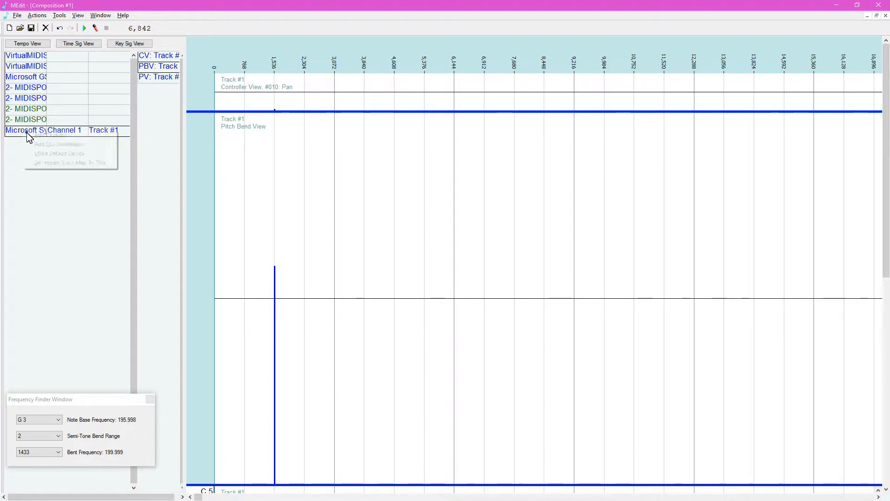
click(70, 145)
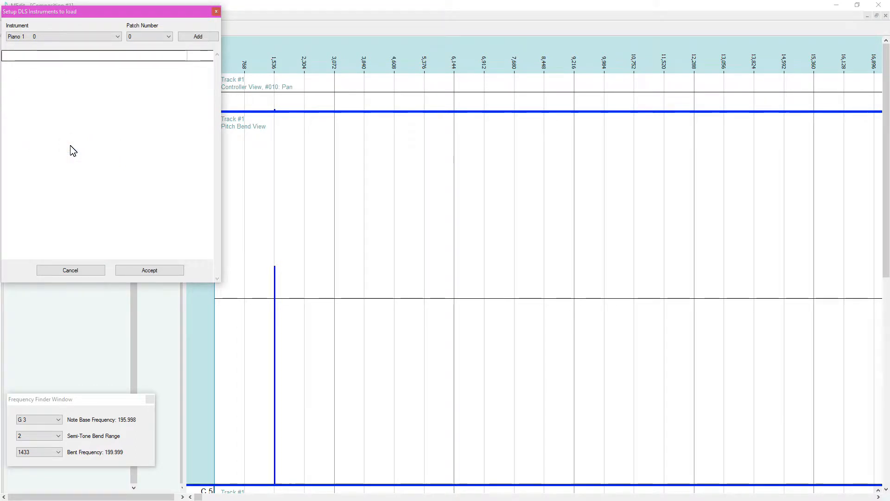
click(86, 36)
drag(115, 55, 118, 140)
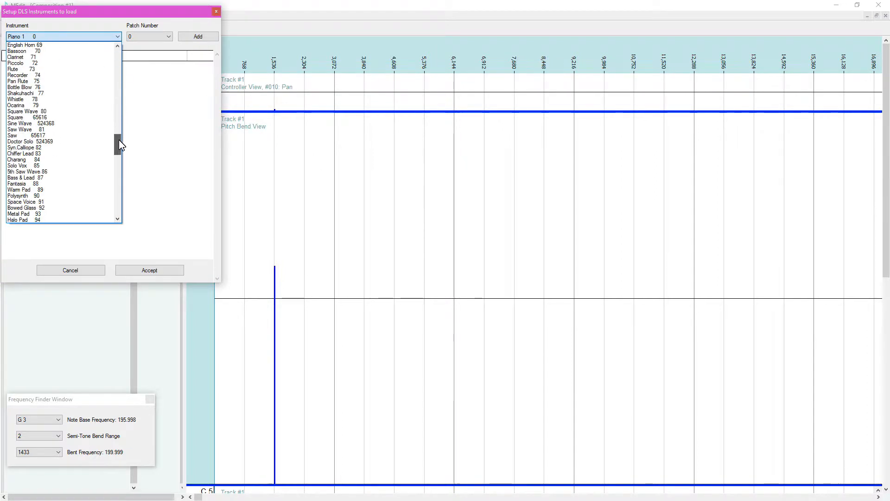
click(59, 124)
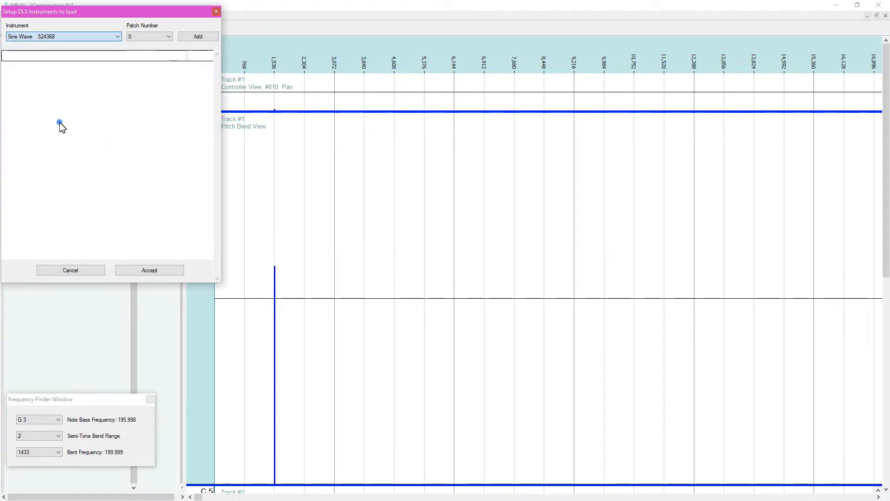
click(211, 40)
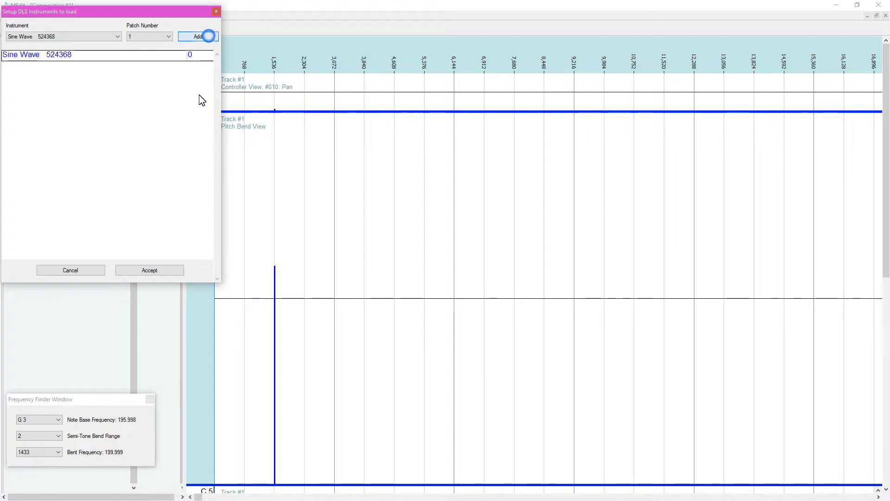
Accept the DLS instrument setup and play the composition with the sine wave instrument
click(149, 271)
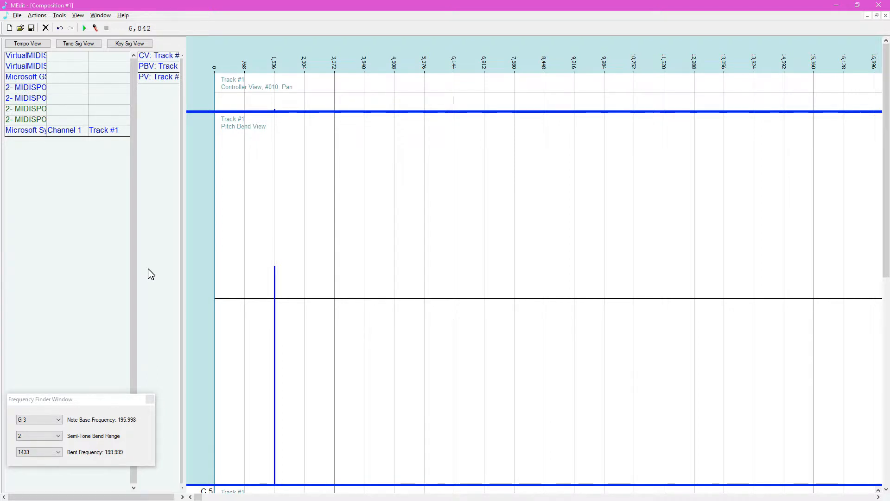
key(space)
click(59, 15)
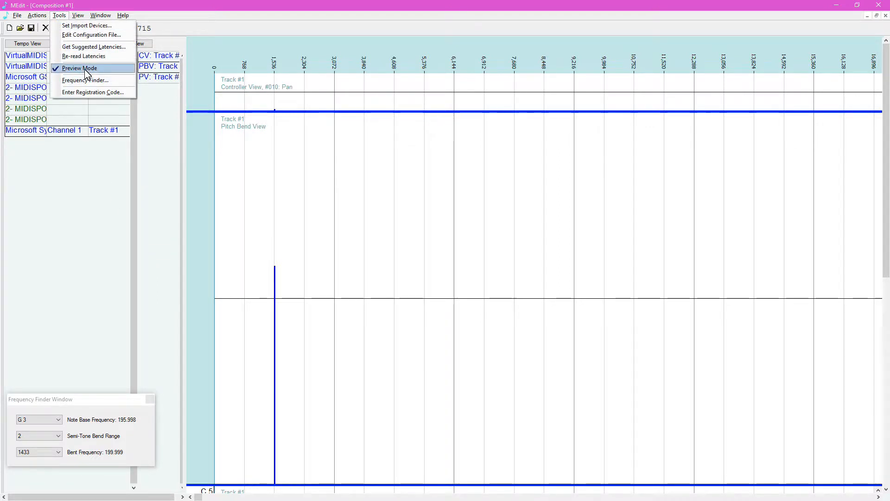
click(218, 204)
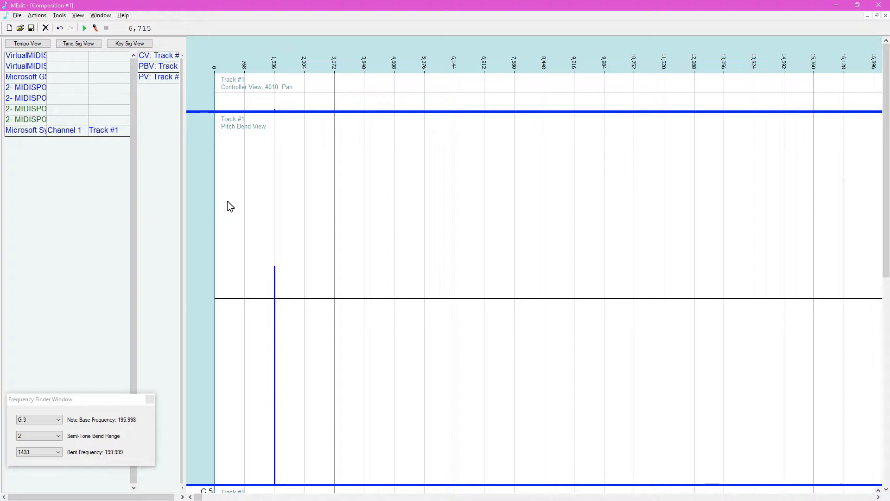
Set the composition's snap to Tick
right_click(285, 189)
mouse_move(316, 211)
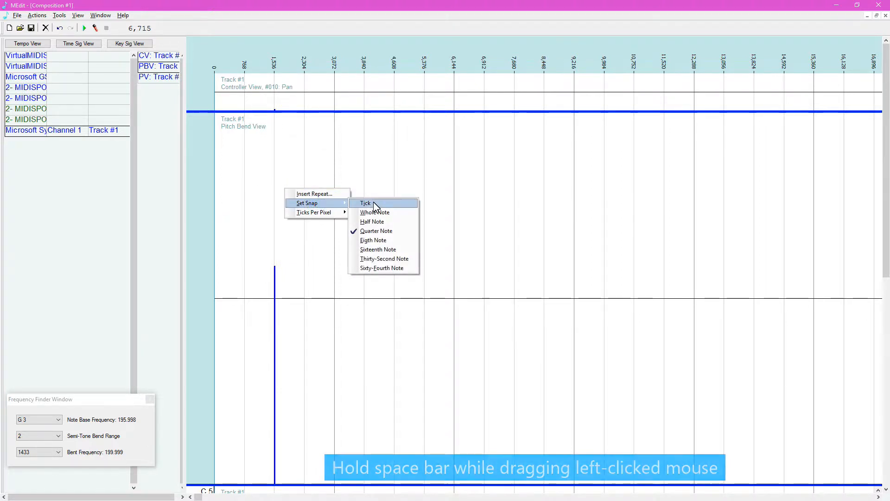
click(374, 203)
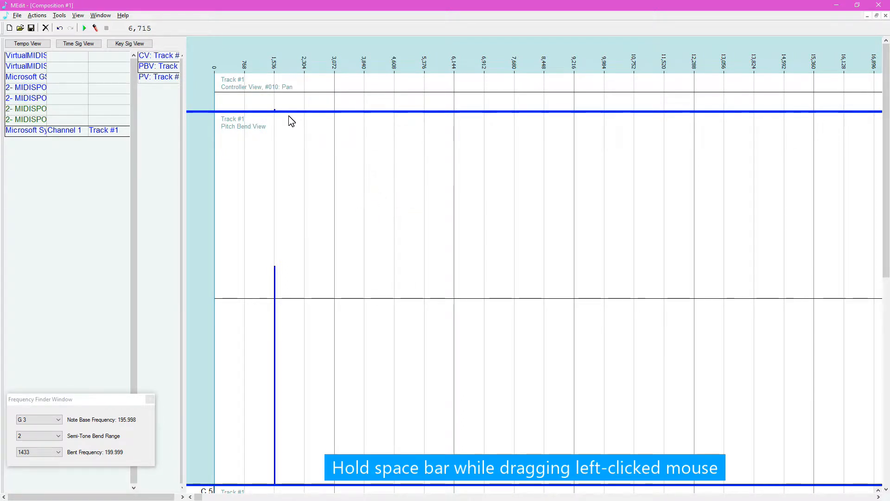
Draw rising and falling Pan ramps on Track #1 between about ticks 1536 and 6050, and play the composition
mouse_move(278, 112)
mouse_down()
mouse_move(315, 71)
mouse_move(359, 82)
mouse_move(379, 117)
mouse_up()
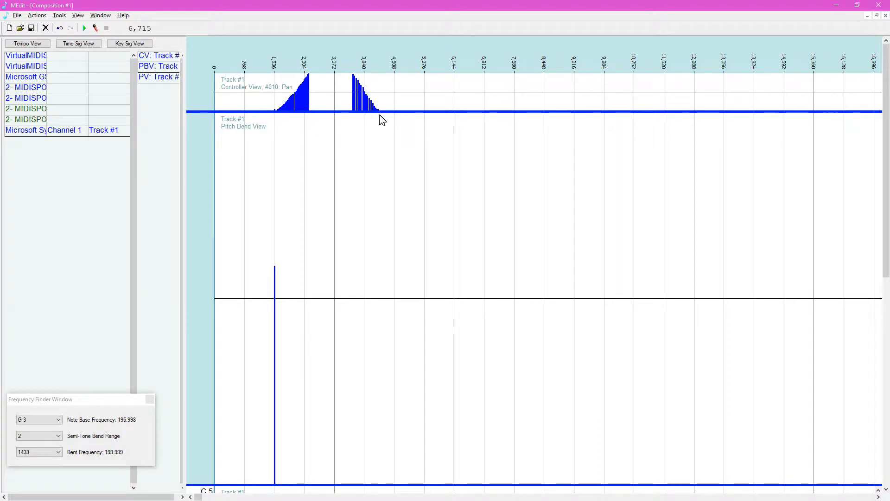
drag(421, 110, 451, 77)
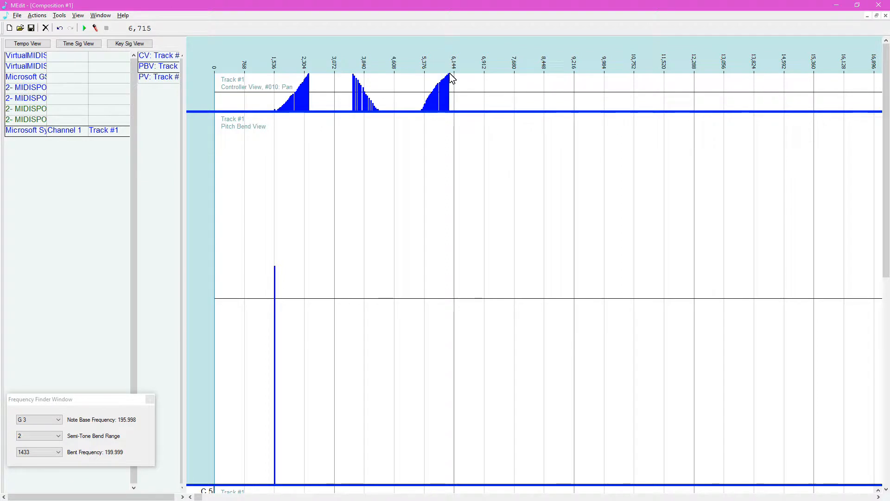
key(space)
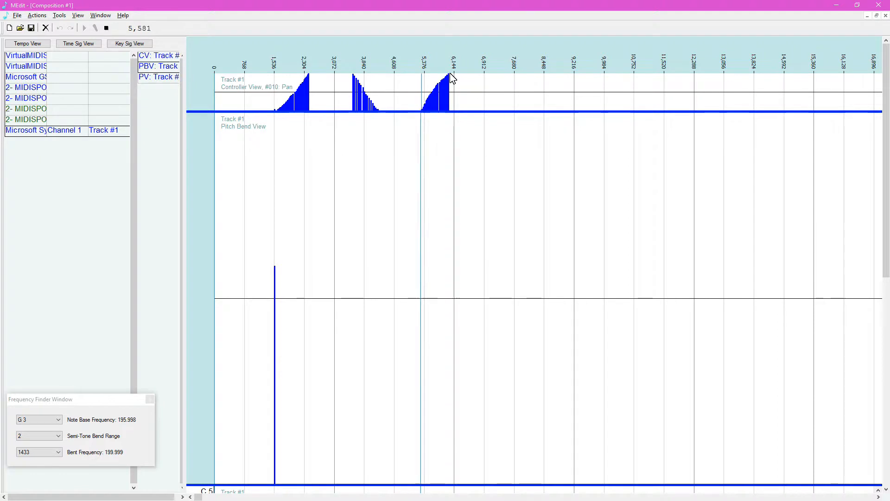
key(space)
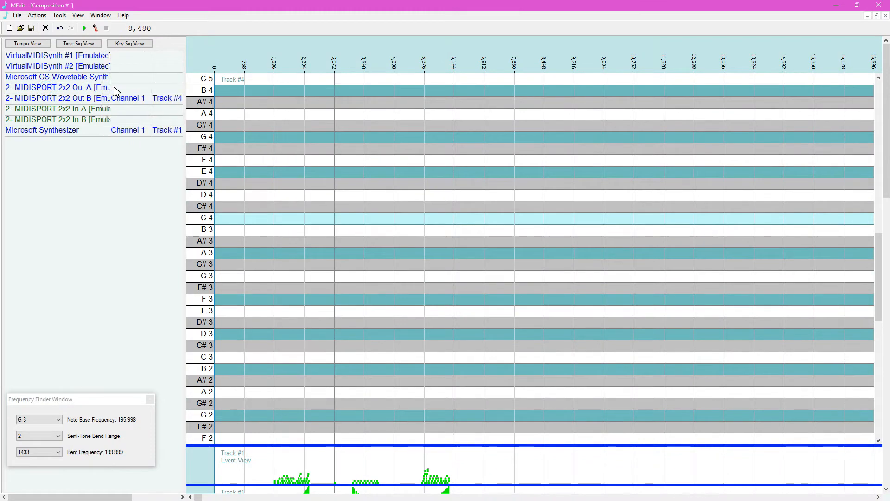
Show an Event View for Track #1
mouse_move(115, 89)
mouse_down()
mouse_move(133, 92)
mouse_move(118, 92)
mouse_up()
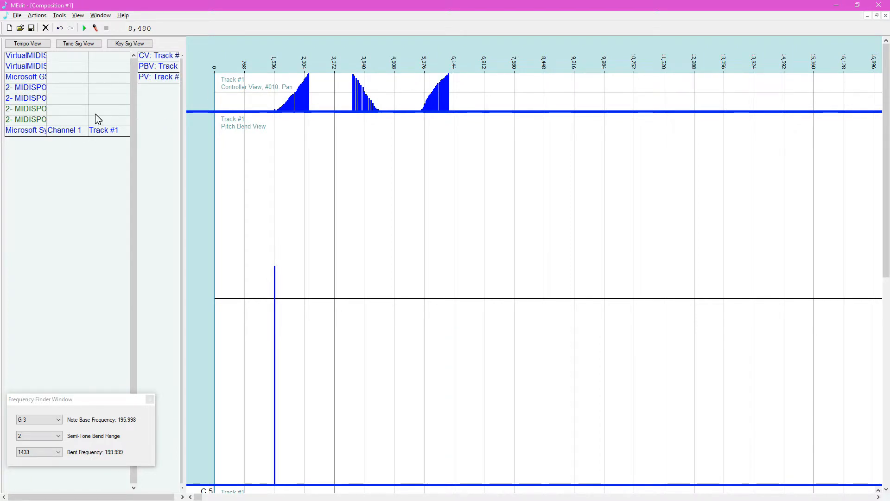
right_click(102, 132)
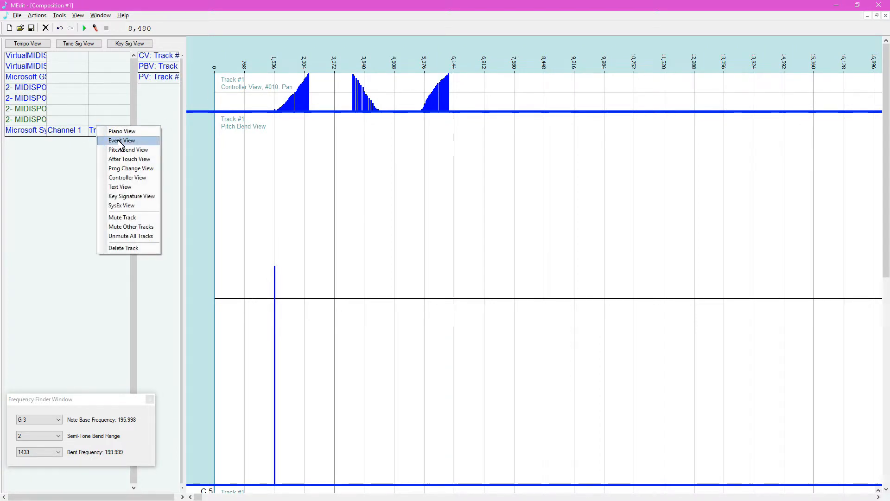
click(119, 141)
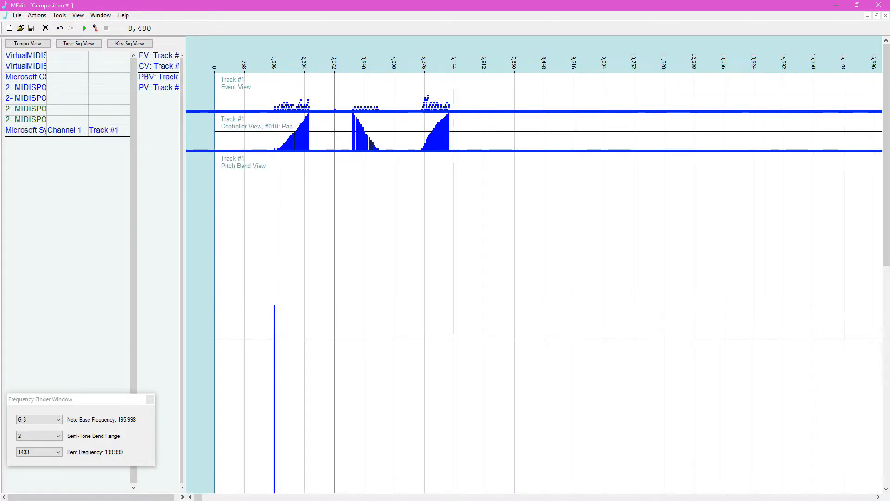
Copy all Track #1 events into the Event View of a new channel on the 2- MIDISPORT 2x2 Out B device
key(ctrl+a)
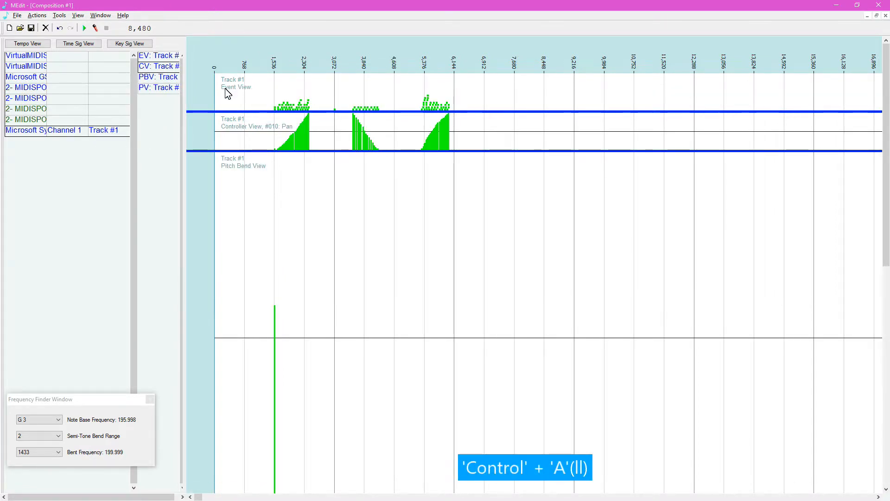
right_click(29, 99)
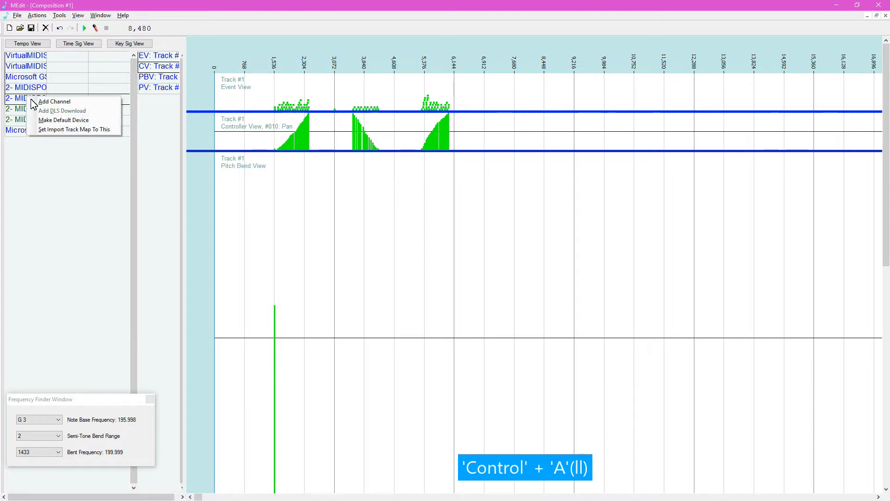
click(62, 102)
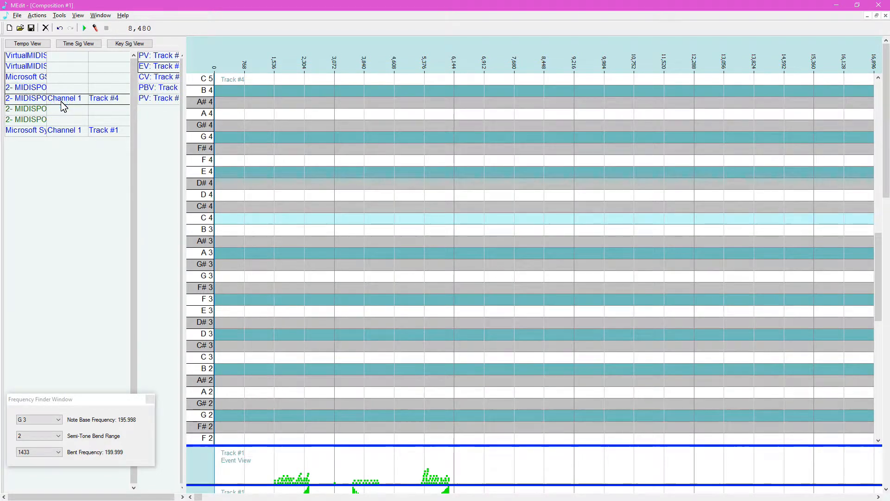
right_click(102, 98)
click(120, 114)
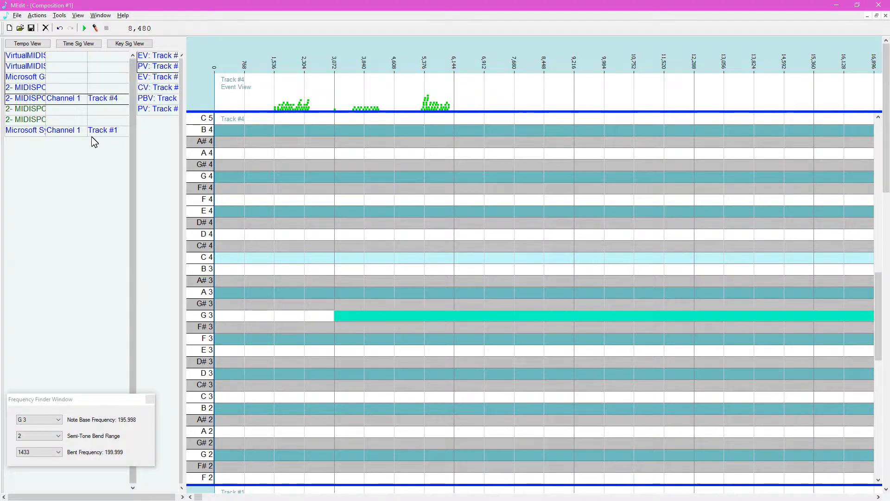
Play the composition with Track #1 muted, and undo the added MIDISPORT channel with its pasted events
right_click(106, 130)
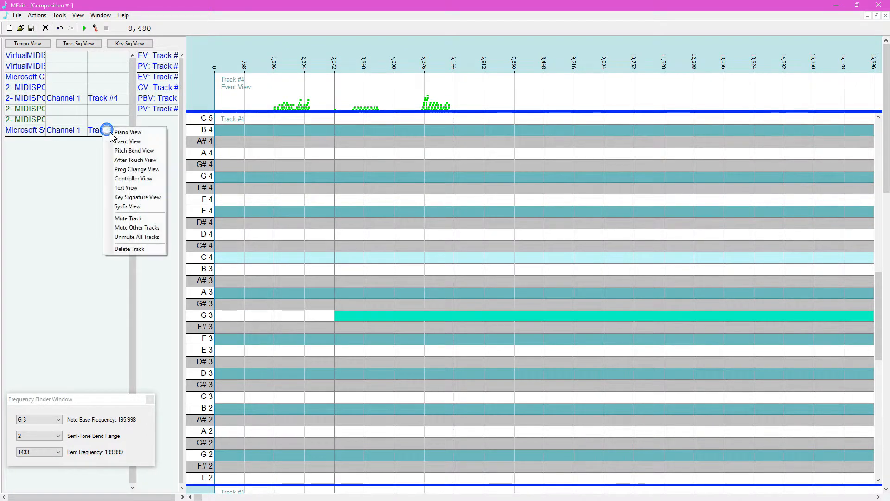
click(129, 218)
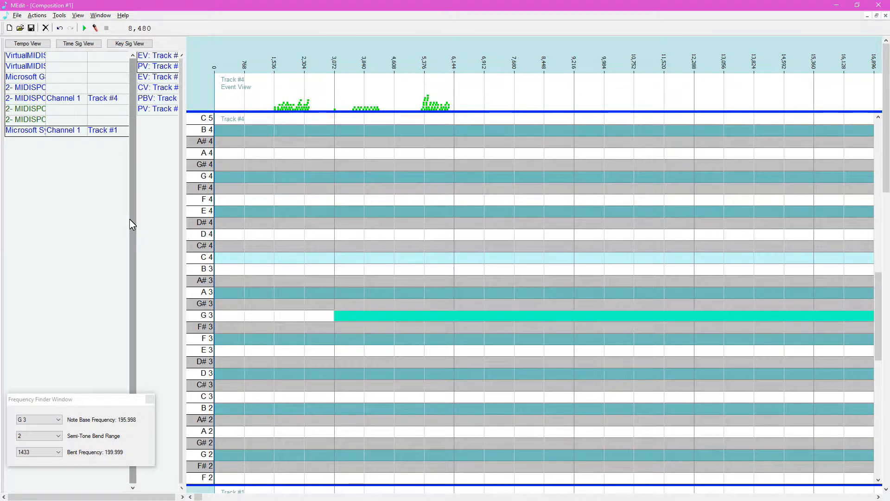
key(space)
key(ctrl+z)
key(ctrl+z)
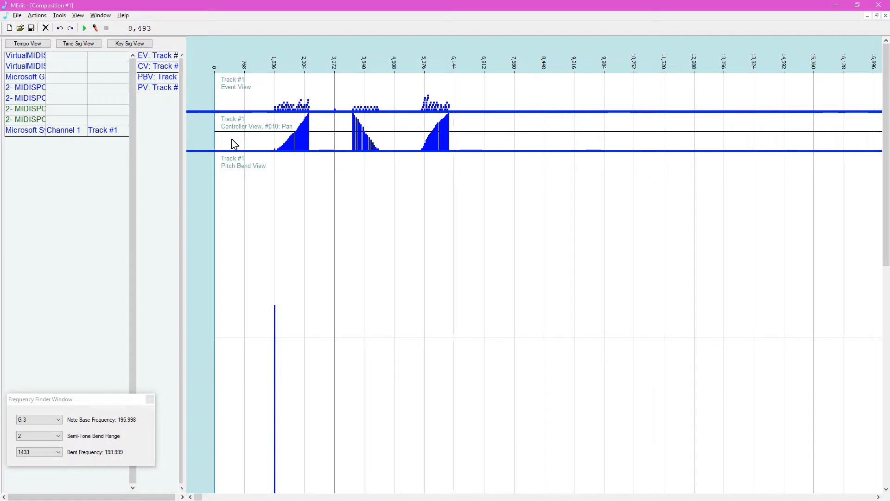
Delete all Pan events on Track #1 and insert a single Pan event near tick 1536 with value 0
key(ctrl+a)
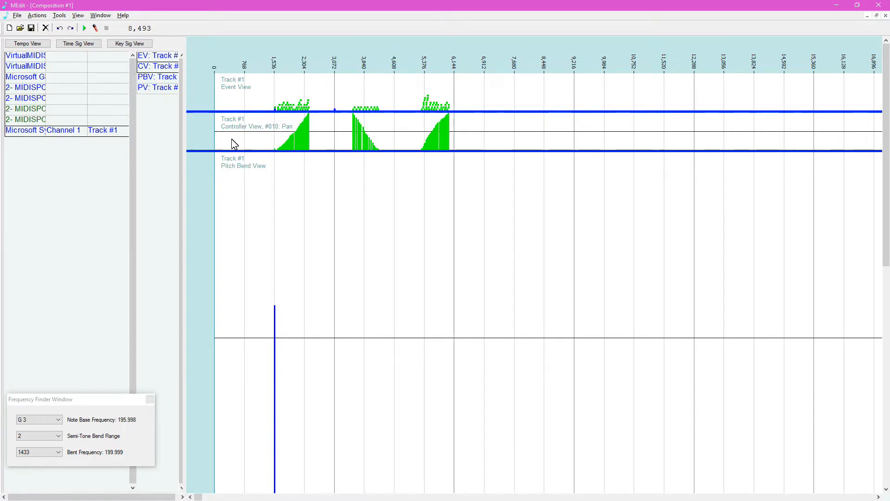
key(Delete)
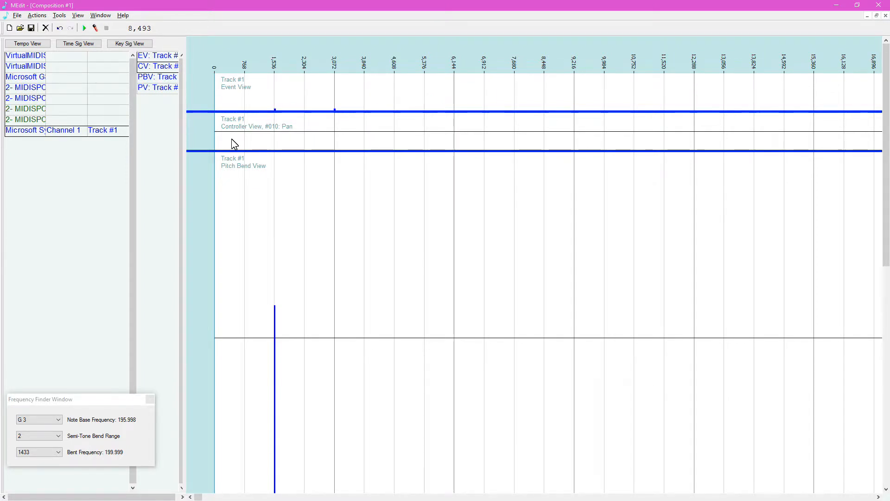
click(274, 148)
double_click(274, 148)
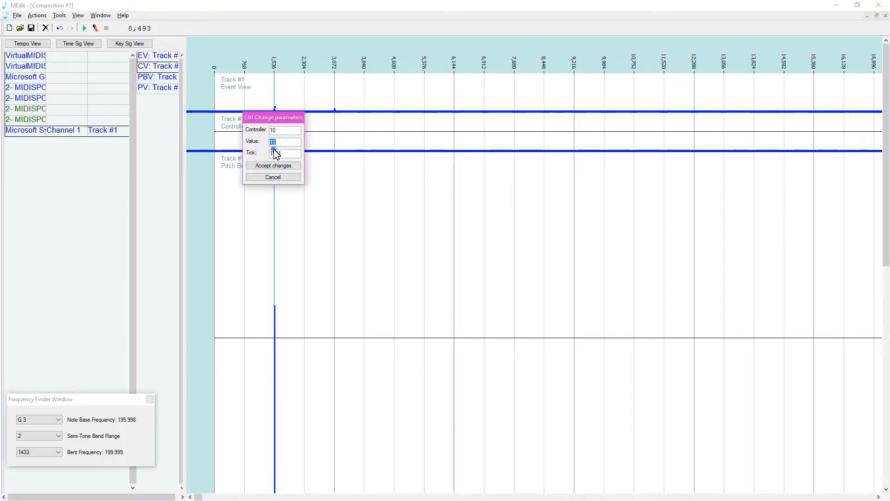
text(0)
key(Return)
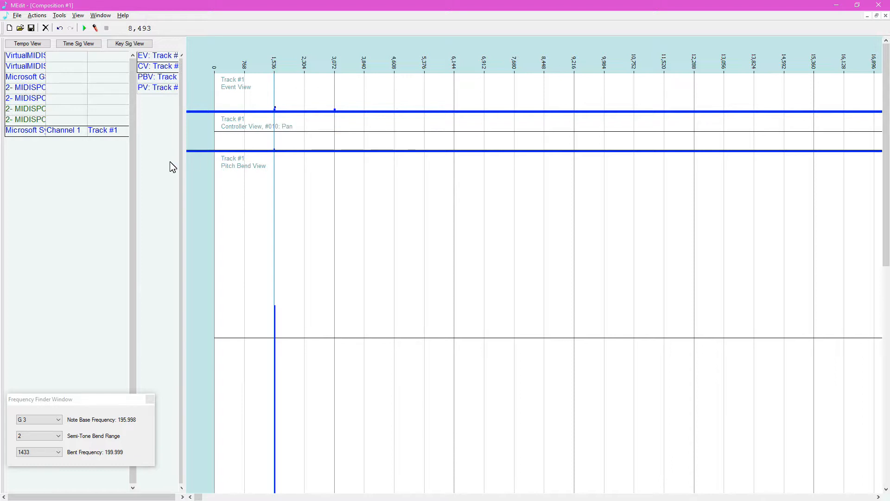
Add Channel 2 to the Microsoft Synthesizer and show an Event View for its Track #5
double_click(33, 131)
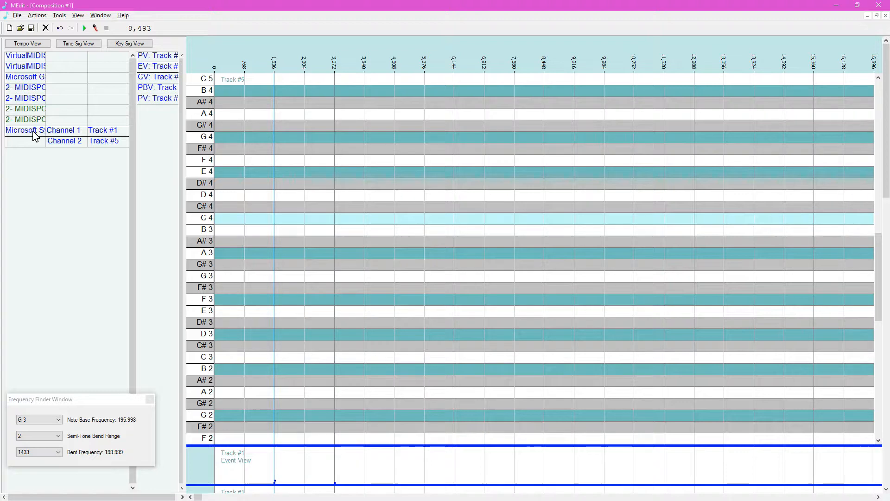
right_click(103, 143)
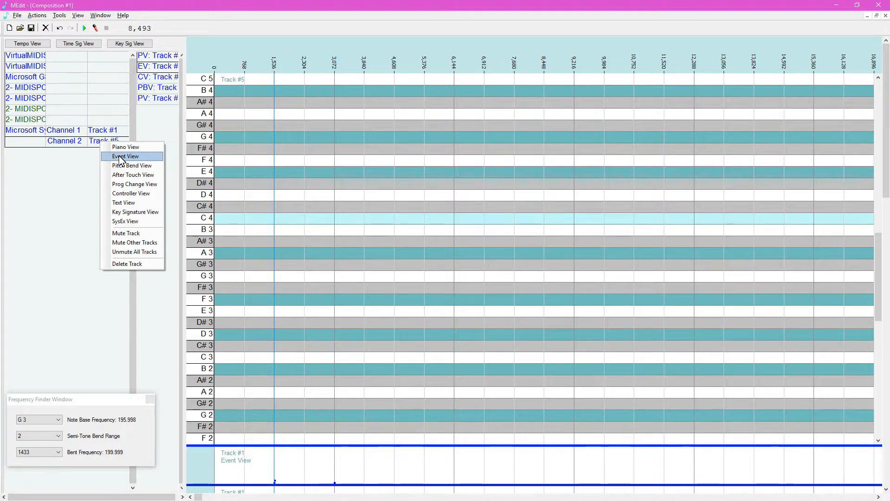
click(120, 158)
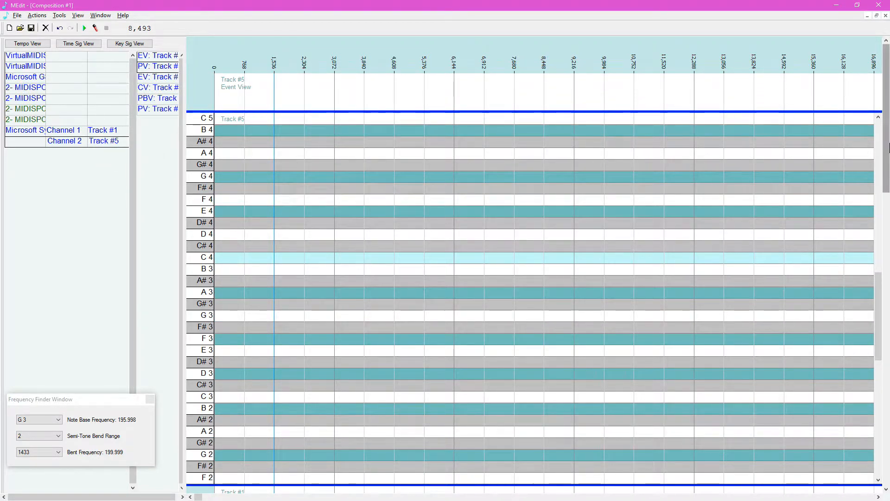
Try copying all Track #1 events into Track #5's Event View at tick 5376, and undo the paste
scroll(887, 145, down, 18)
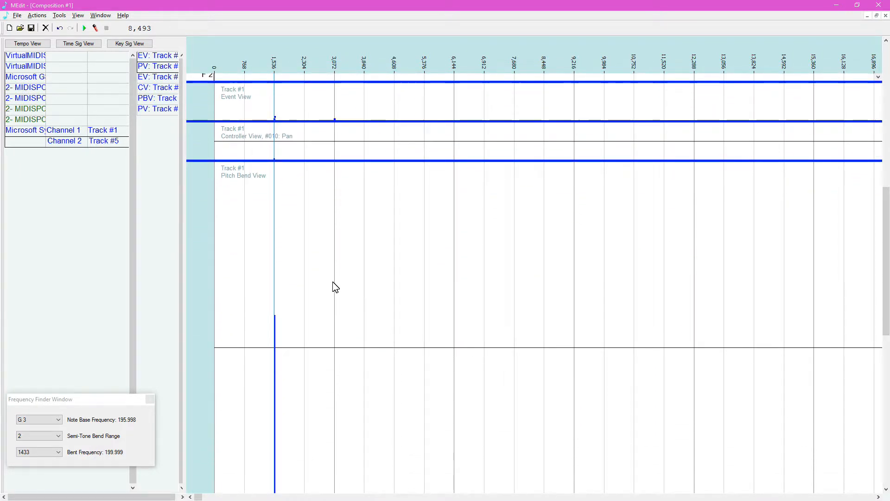
key(ctrl+a)
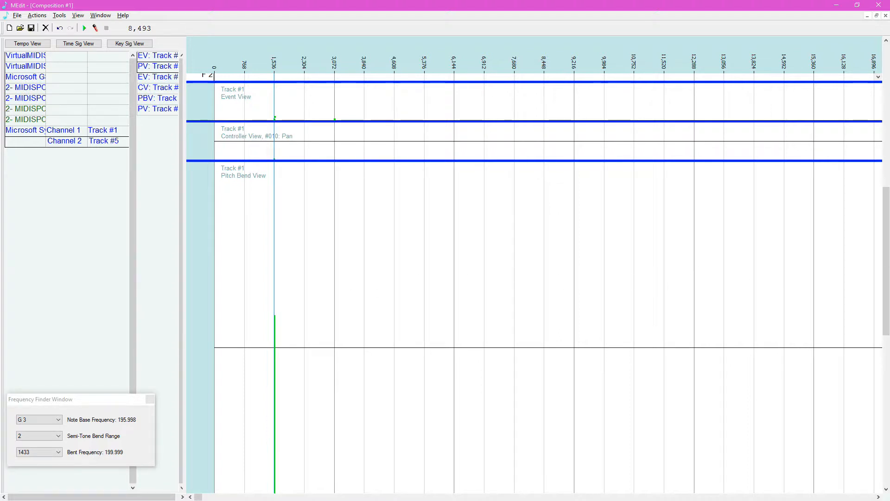
scroll(886, 268, up, 10)
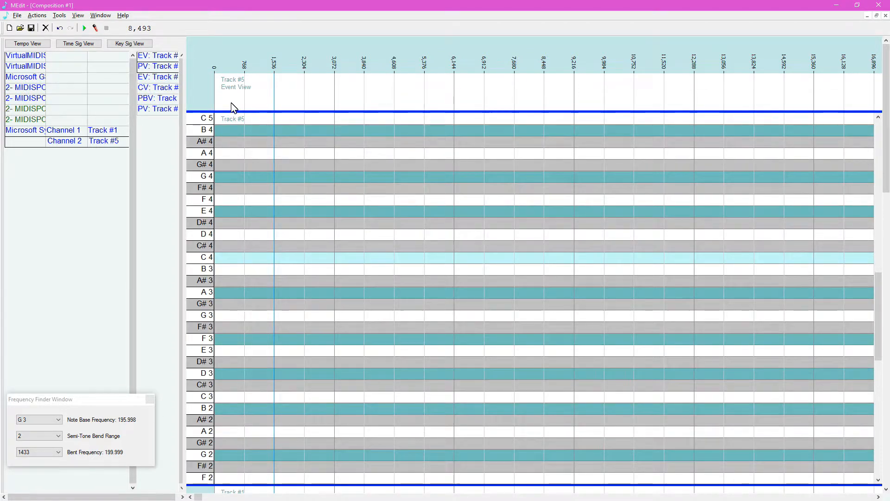
click(424, 99)
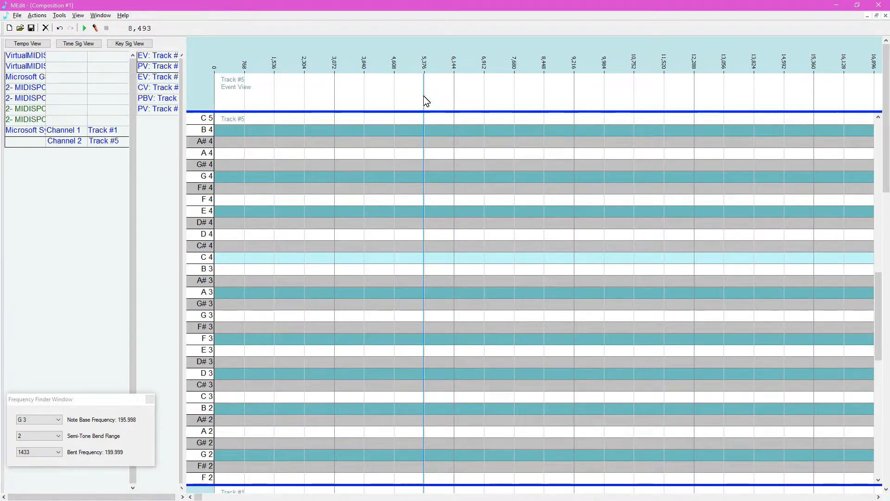
key(ctrl+v)
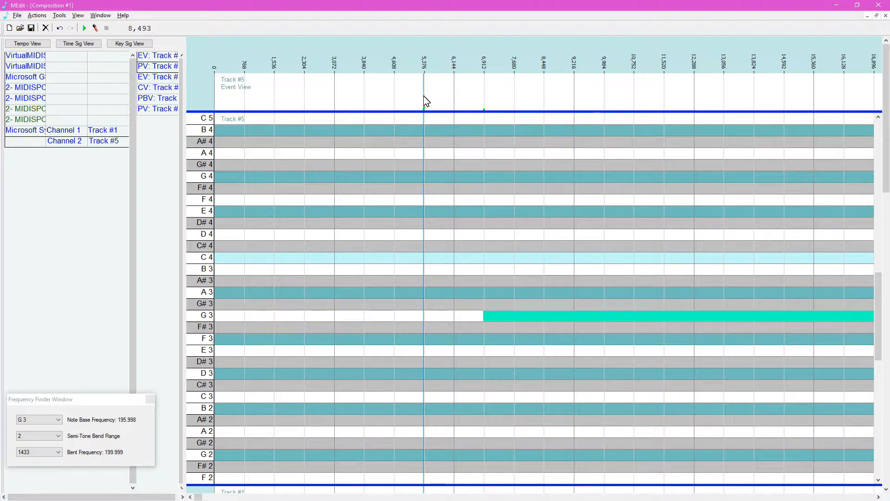
key(ctrl+z)
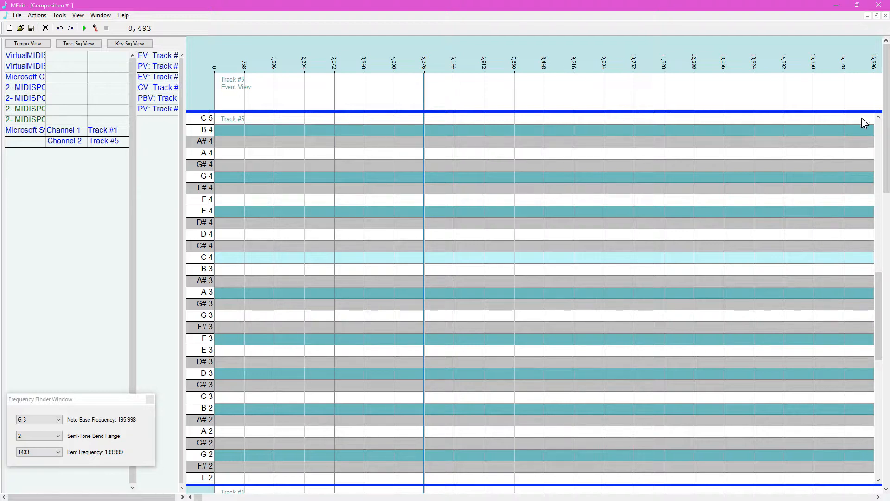
Copy all events from Track #1 and paste them into Track #5's Event View with the cursor at tick 0
scroll(884, 112, down, 5)
scroll(884, 112, down, 2)
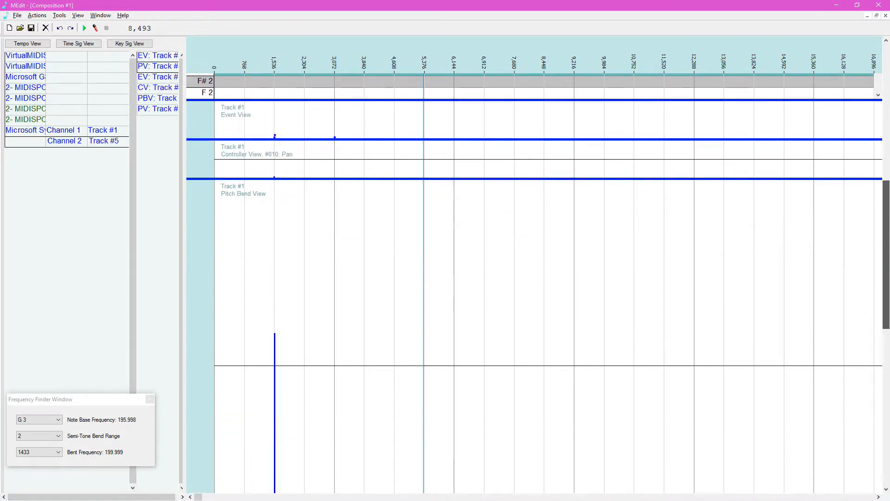
click(222, 290)
key(ctrl+a)
drag(880, 251, 874, 99)
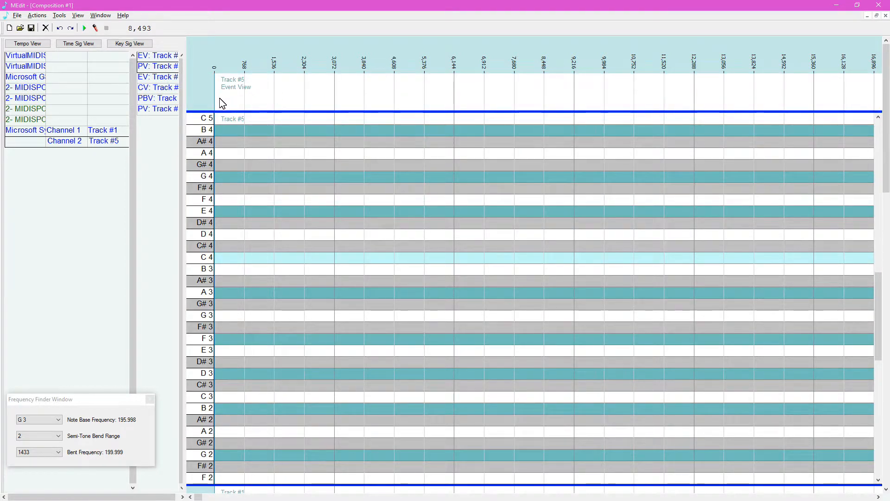
key(ctrl+v)
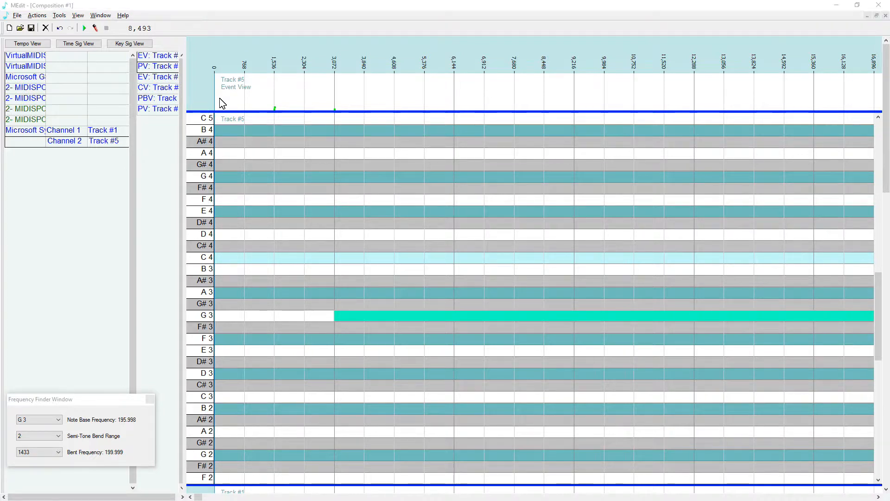
Set the value of Track #5's Pan event near tick 1536 to 127 in its Event View
double_click(274, 111)
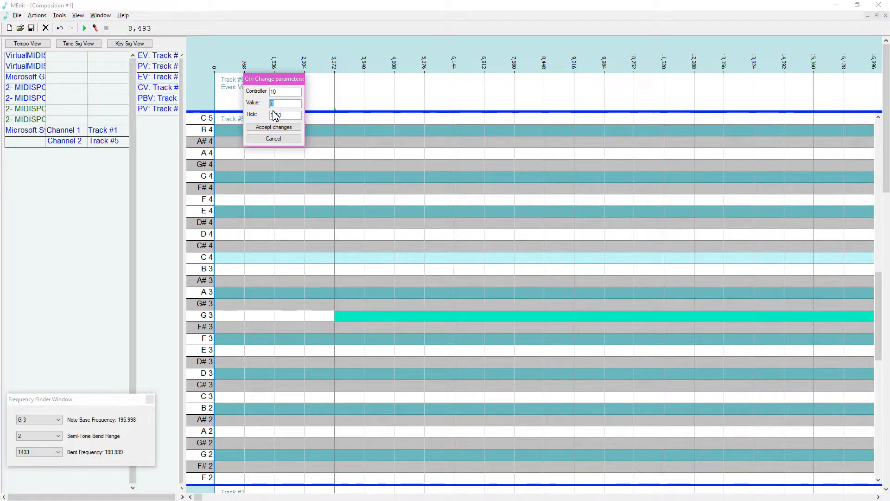
text(127)
key(Return)
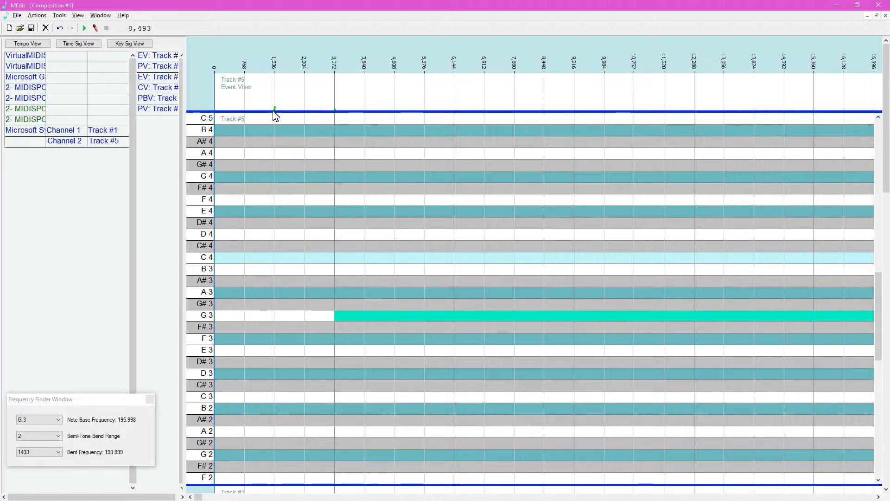
Look up the pitch bend in the Frequency Finder with base note G# 3, a 2 semi-tone range and bend value -911
click(85, 401)
drag(85, 401, 475, 204)
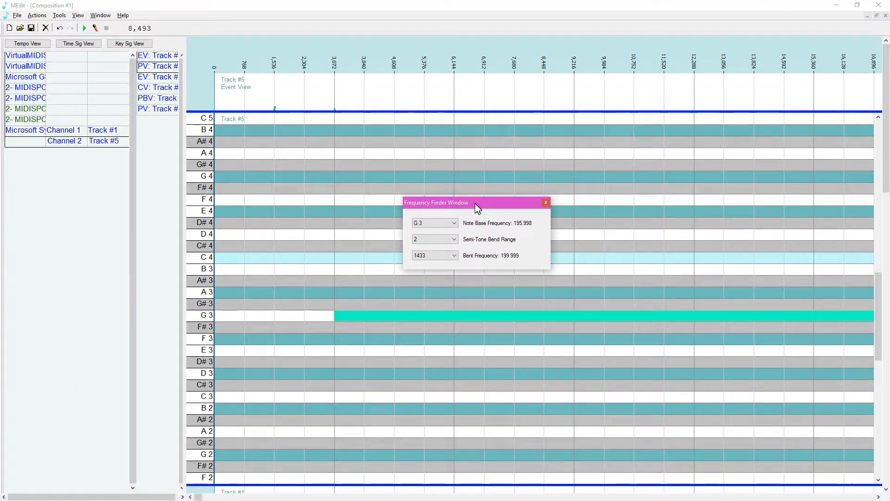
click(454, 256)
drag(454, 365, 453, 350)
scroll(447, 327, up, 4)
click(425, 296)
click(445, 224)
scroll(446, 224, down, 1)
click(453, 256)
scroll(453, 256, down, 20)
scroll(454, 259, up, 20)
scroll(454, 260, up, 20)
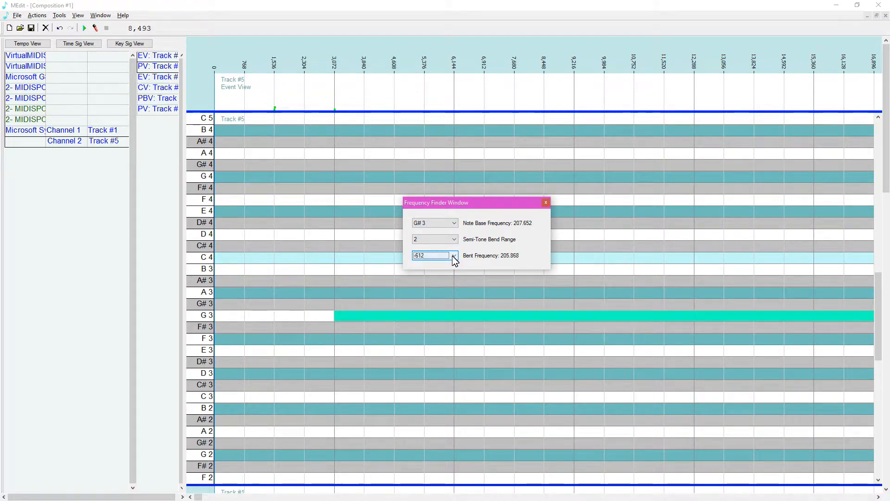
scroll(455, 260, up, 20)
scroll(455, 259, down, 1)
scroll(454, 258, down, 1)
drag(475, 199, 93, 280)
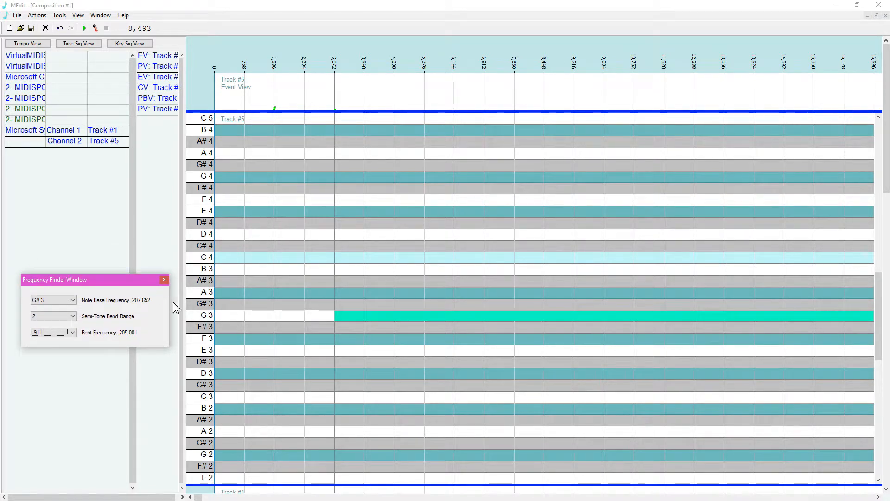
Move Track #5's note up to G# 3, set its pitch bend at tick 1536 to -911, and close the Frequency Finder
click(292, 327)
drag(388, 315, 387, 307)
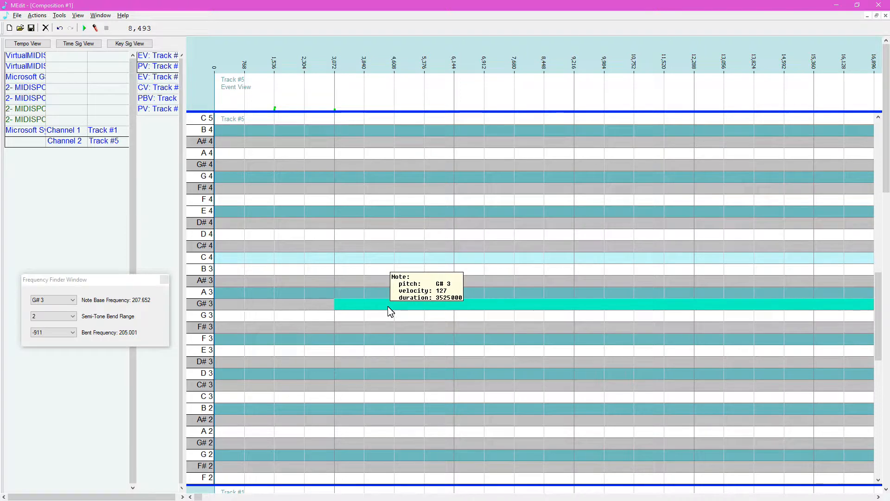
right_click(278, 110)
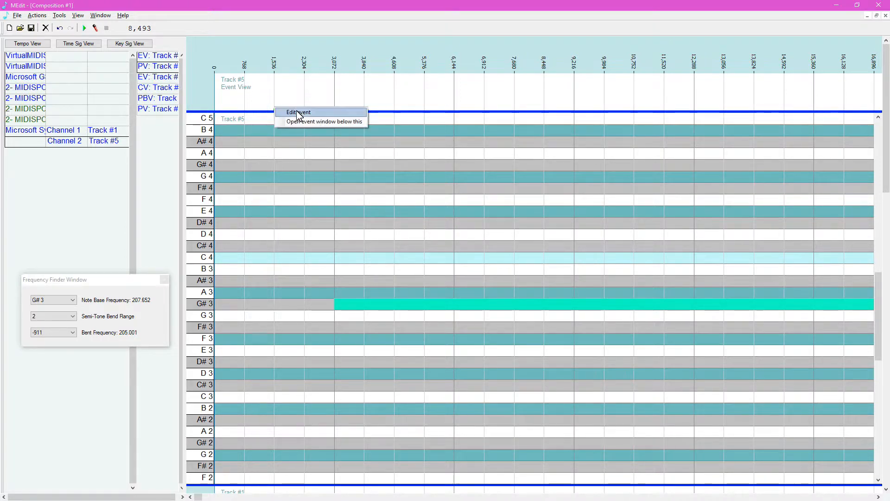
click(297, 112)
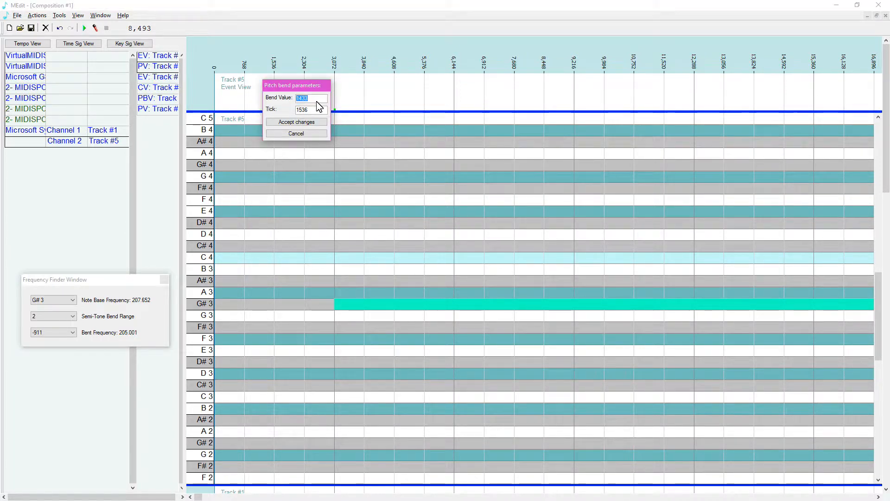
text(-911)
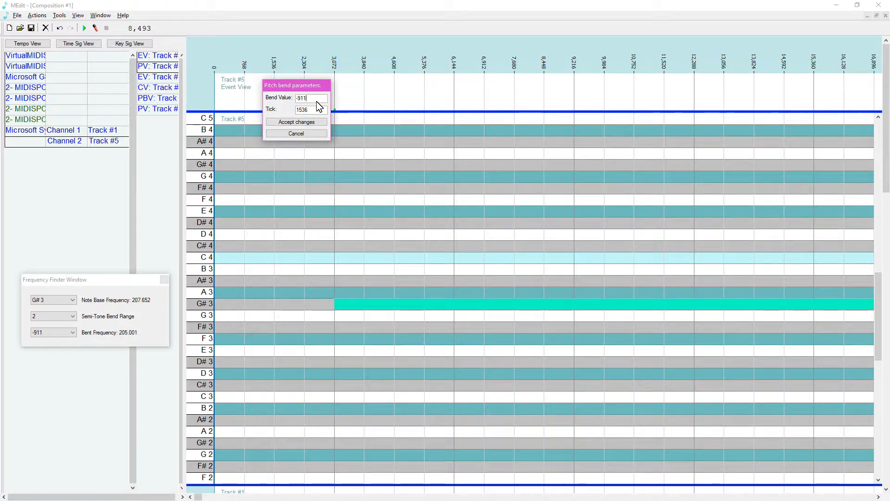
key(Return)
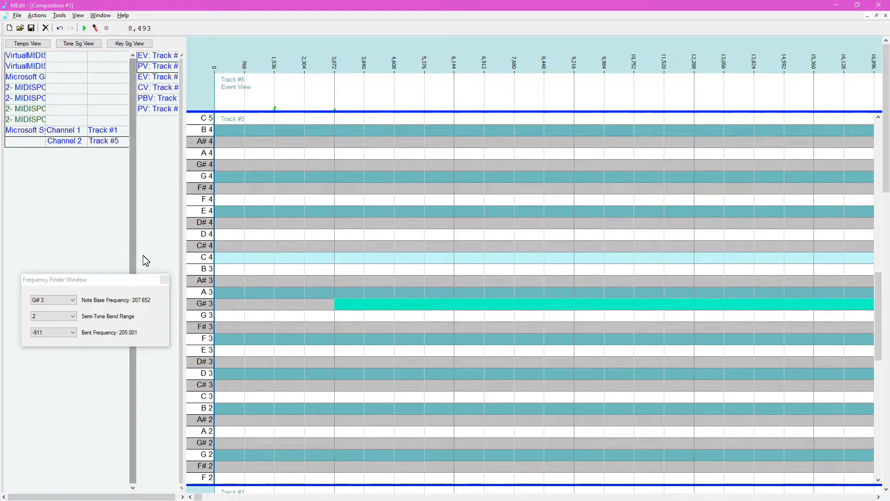
click(165, 280)
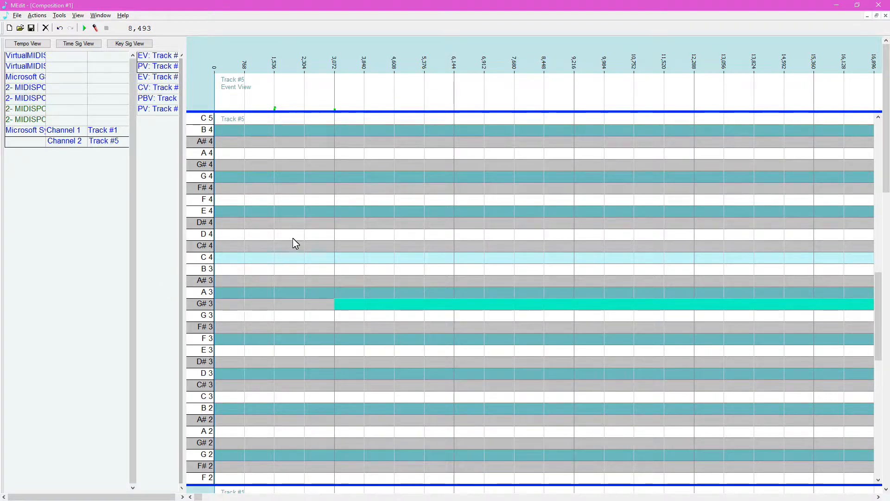
Play the composition with Track #1 muted, and again with all tracks unmuted
key(space)
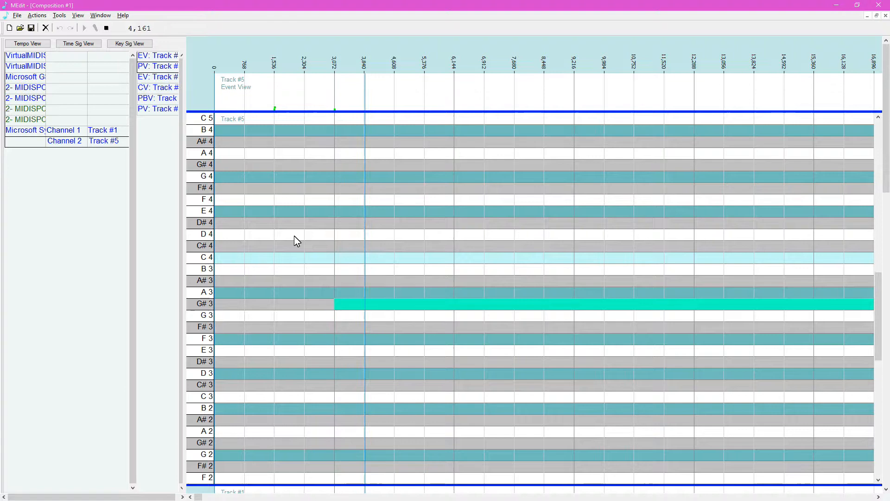
key(space)
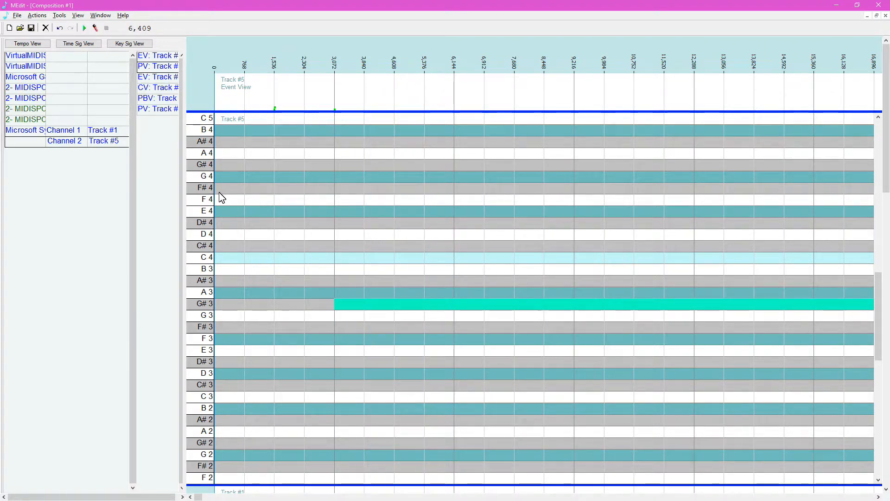
right_click(108, 134)
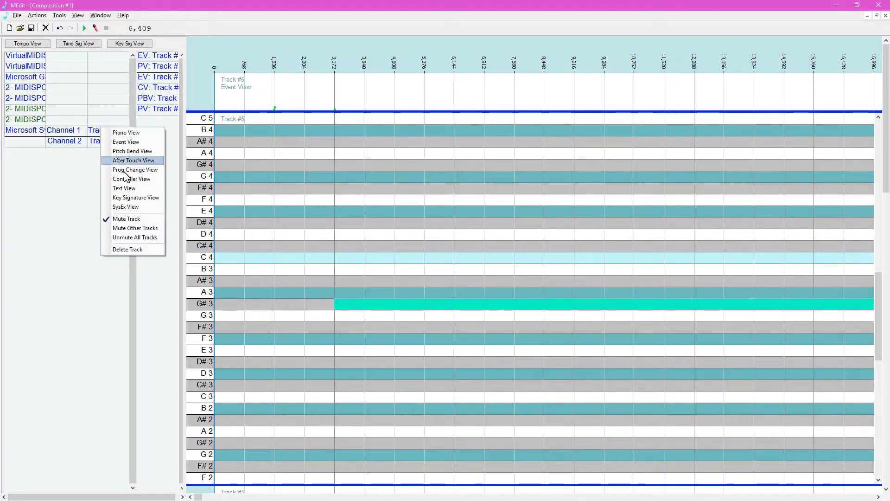
click(134, 238)
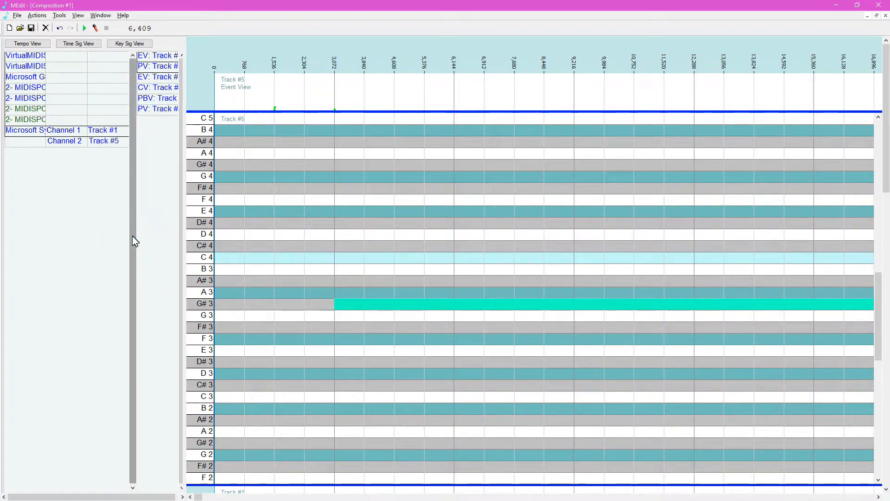
key(space)
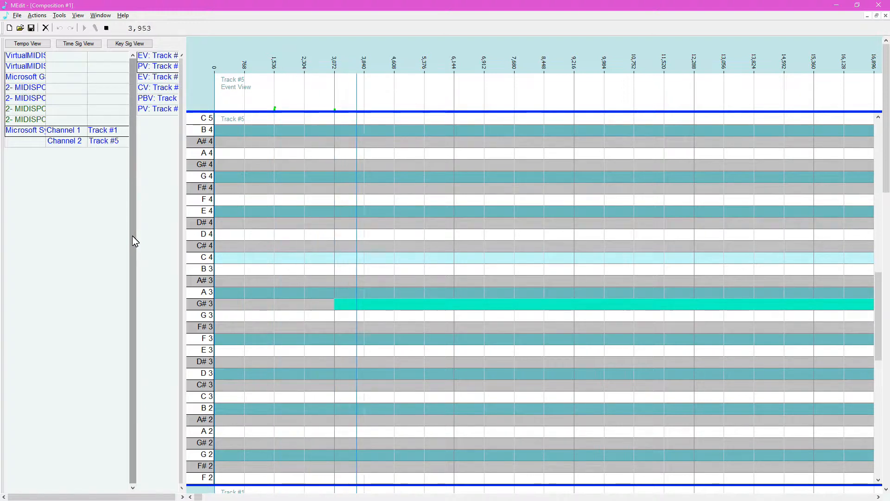
key(space)
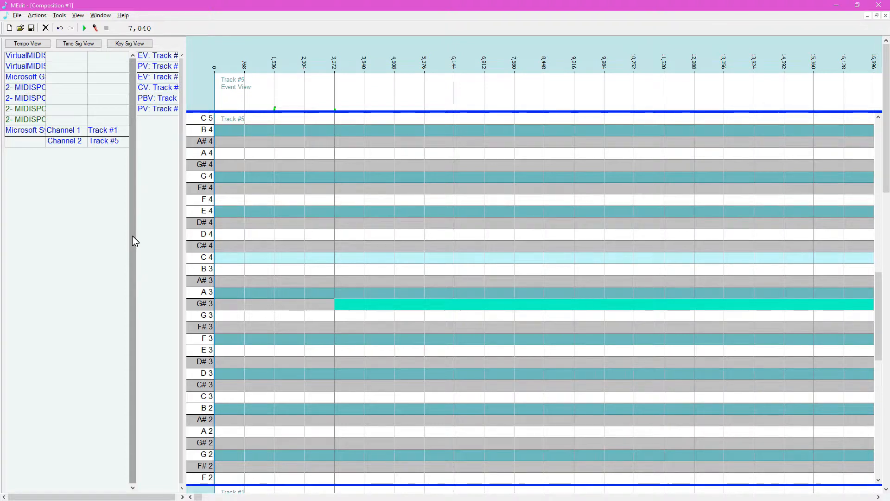
Create a new composition, widen the device name column and add a channel to the Microsoft GS device
click(9, 28)
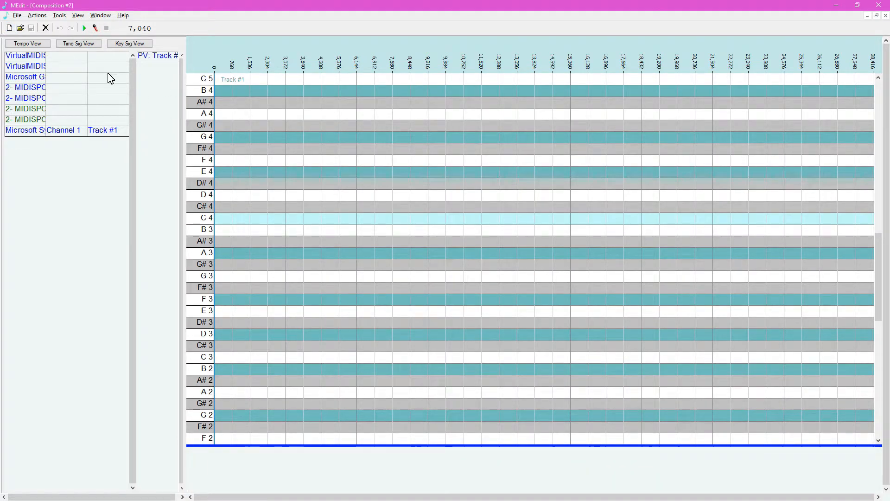
mouse_move(46, 77)
mouse_down()
mouse_move(124, 78)
mouse_move(59, 82)
mouse_up()
double_click(59, 78)
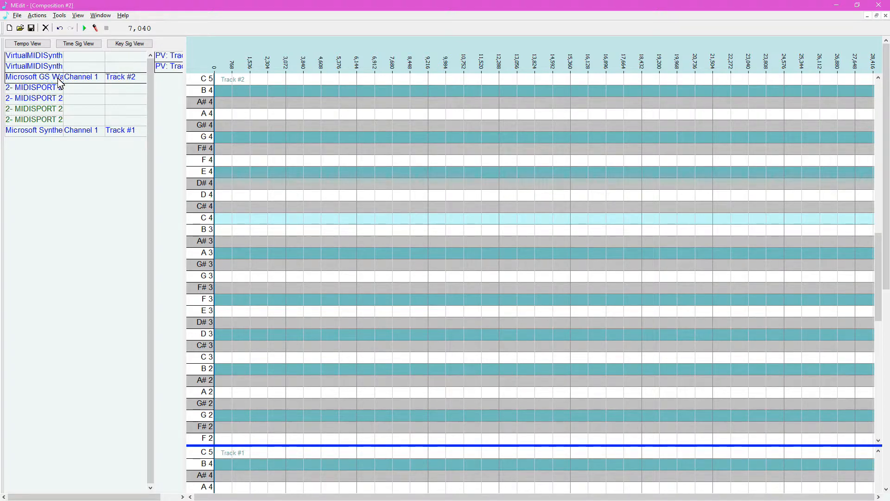
Set the MIDI channel number of the Microsoft GS device's channel to 10 for drums
right_click(84, 78)
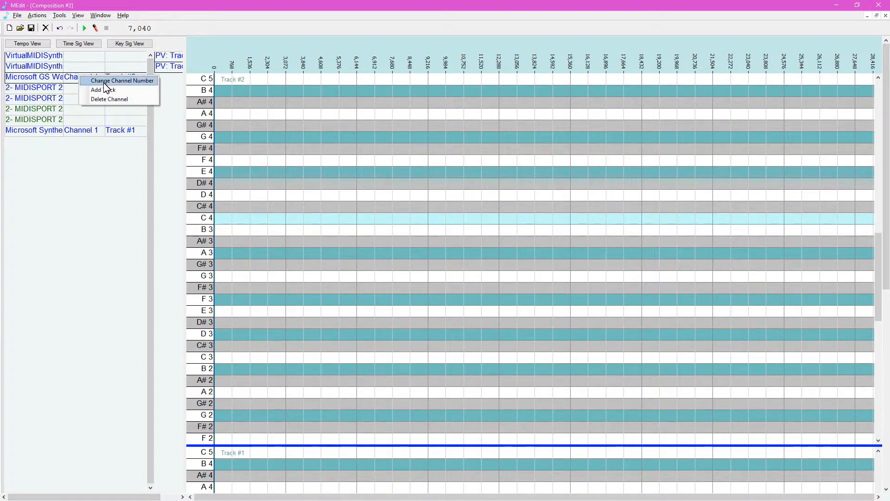
click(105, 81)
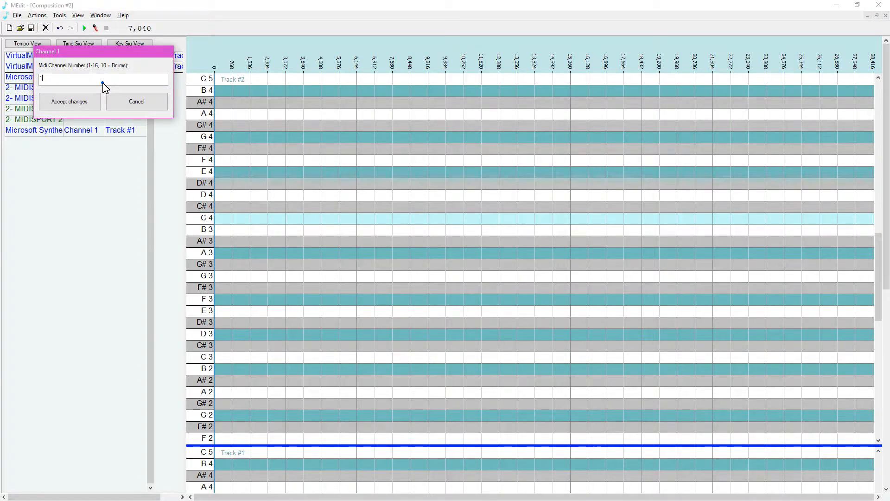
text(0)
click(119, 95)
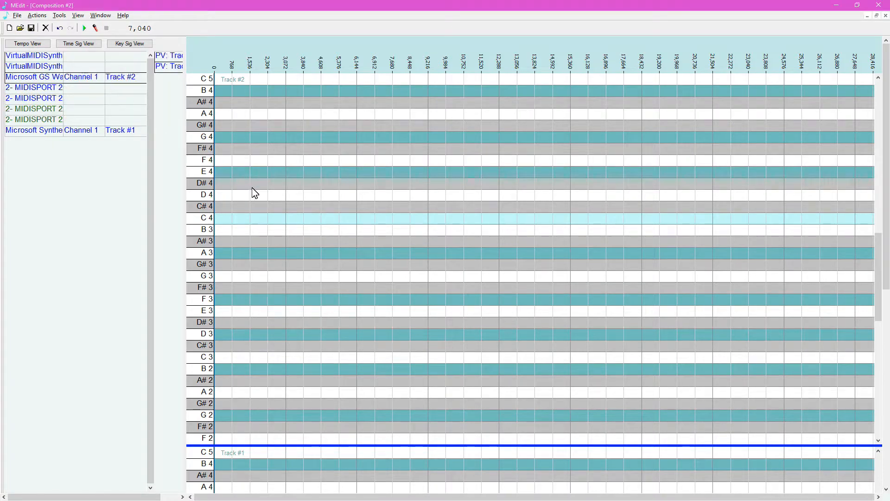
Insert a D 4 note at tick 3072 on Track #2 to hear it, and delete the Microsoft GS device's channel
click(290, 195)
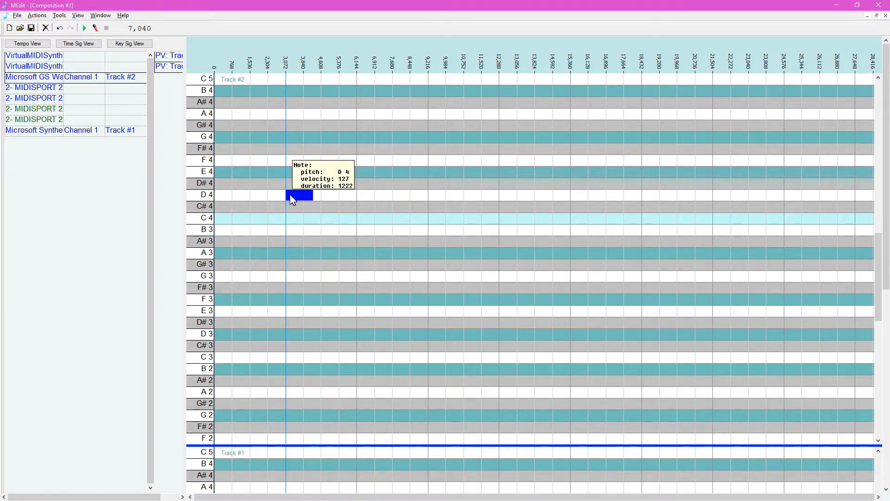
mouse_move(291, 194)
mouse_down()
mouse_move(293, 318)
mouse_move(290, 201)
mouse_up()
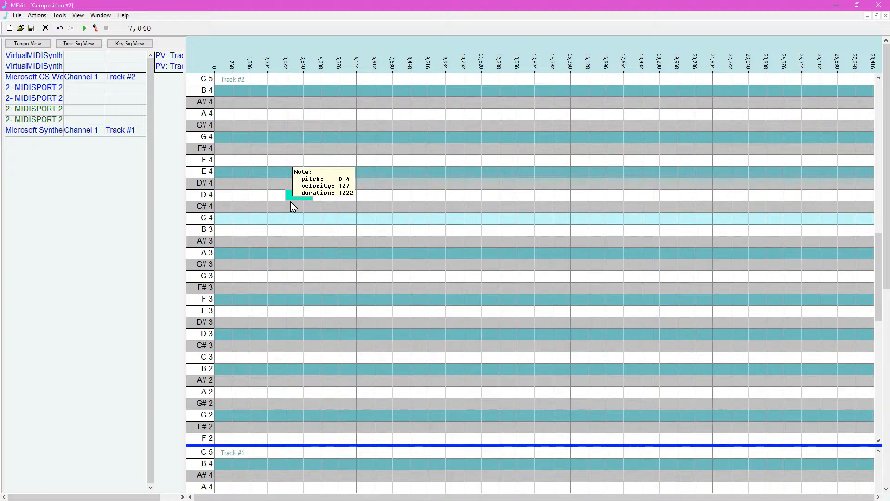
right_click(79, 79)
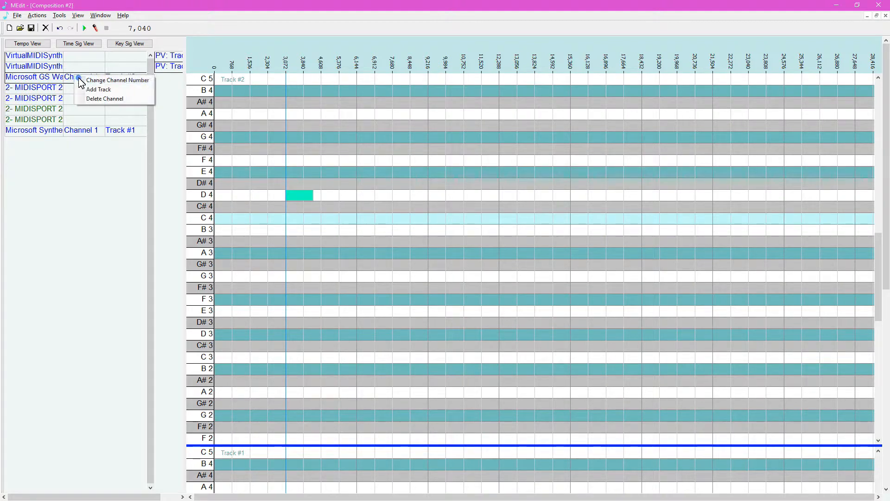
click(102, 100)
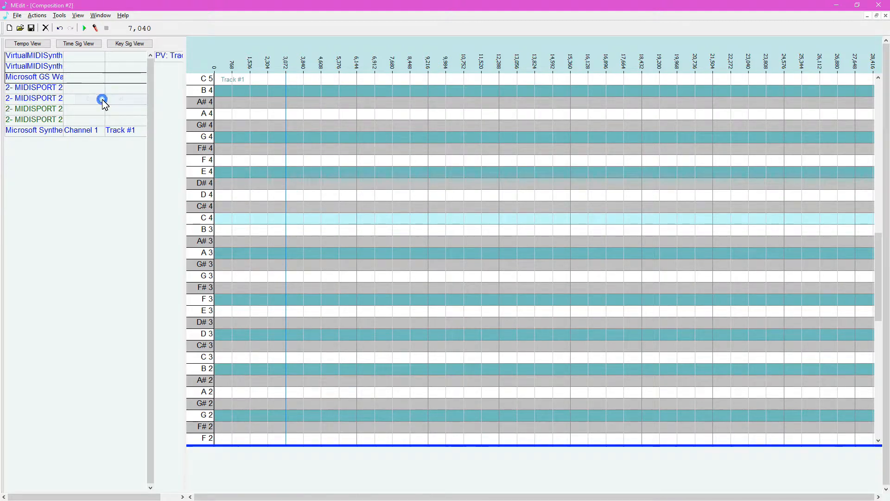
right_click(89, 132)
click(111, 135)
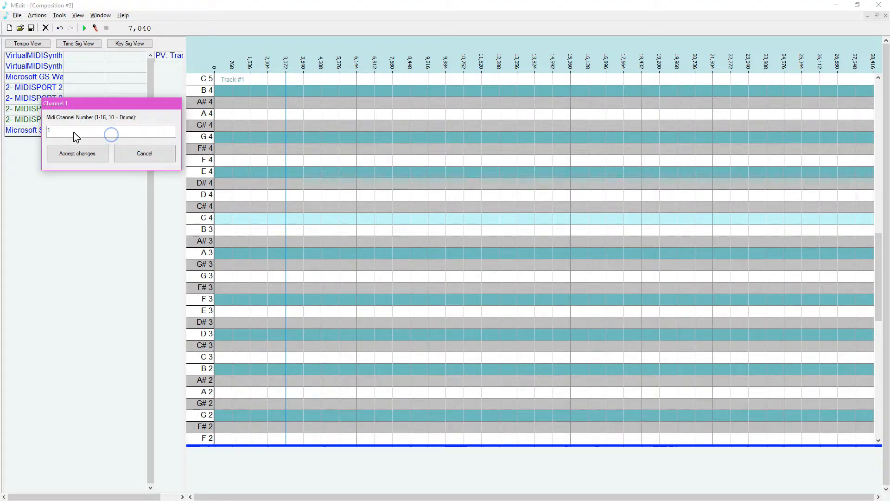
text(0)
key(Return)
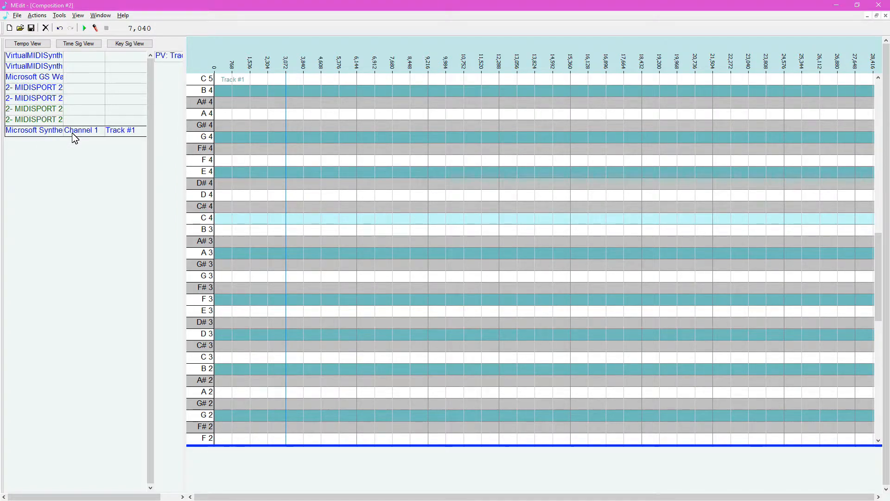
click(290, 171)
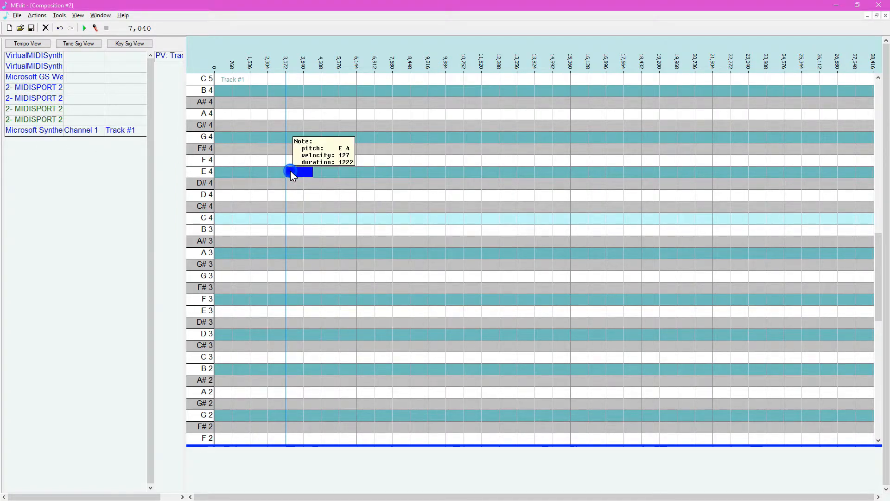
mouse_move(291, 171)
mouse_down()
mouse_move(292, 255)
mouse_move(295, 168)
mouse_up()
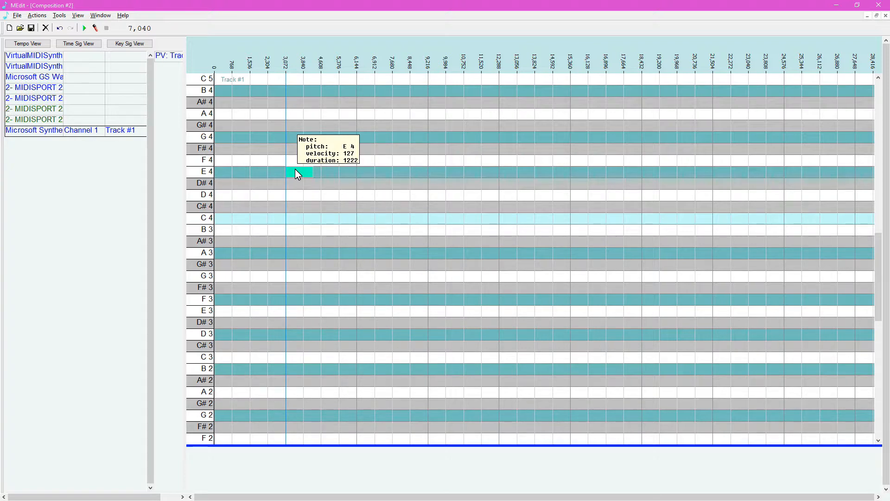
Add a DLS download of the TR-808 drum kit as patch number 0 to the Microsoft Synthesizer
right_click(41, 132)
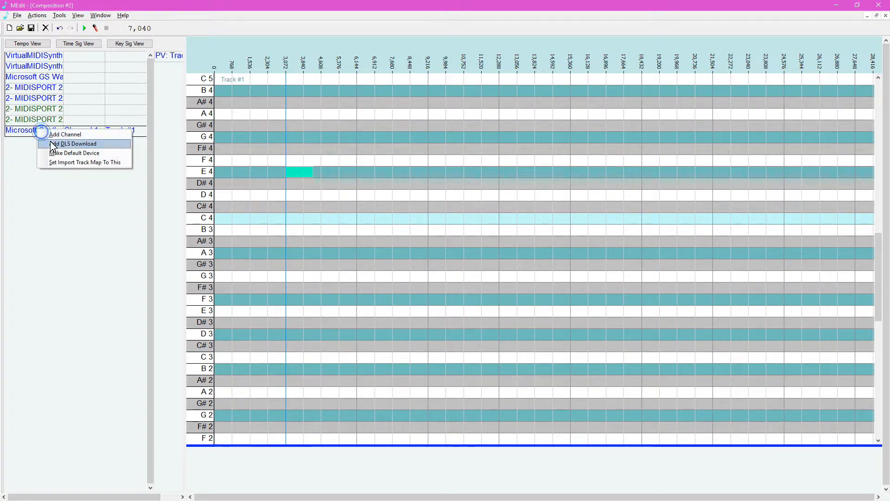
click(65, 144)
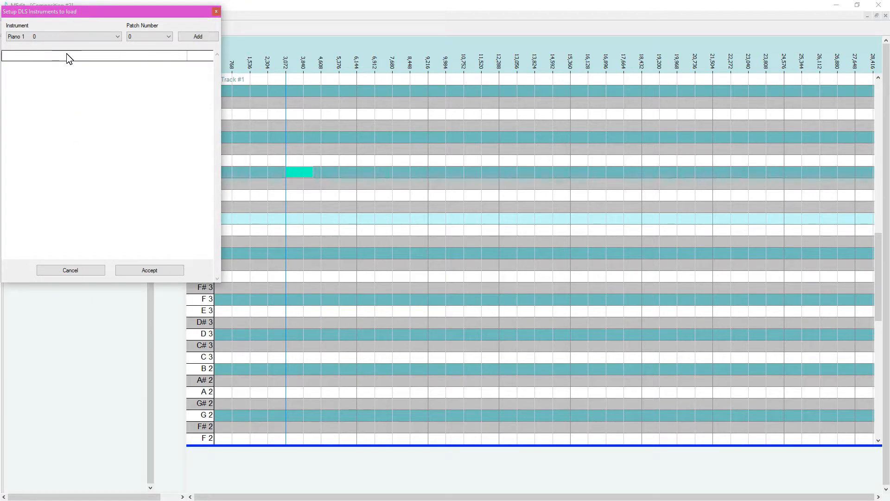
click(85, 35)
drag(118, 57, 119, 214)
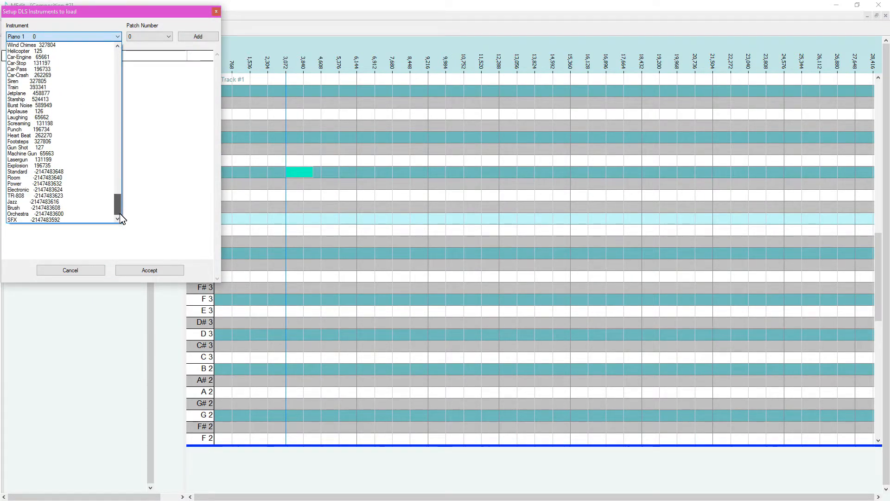
click(60, 196)
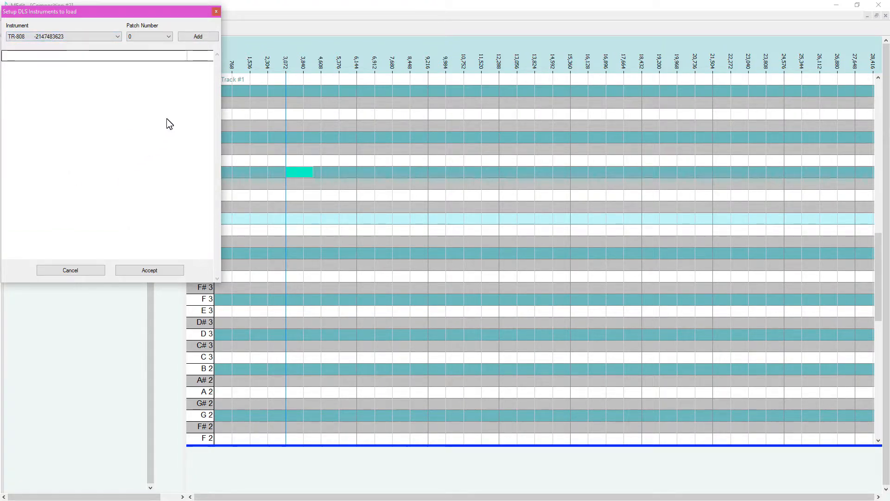
click(203, 37)
click(149, 271)
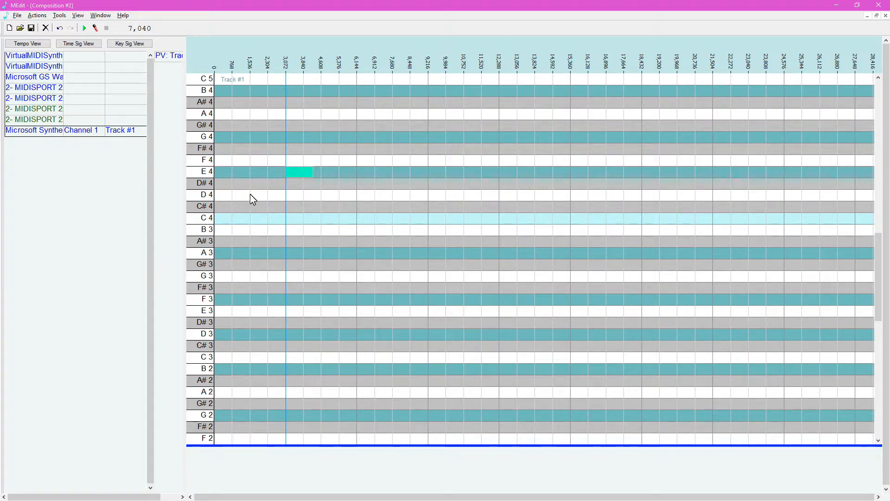
Audition the E 4 note on Track #1, and set the Microsoft Synthesizer channel's number to 1
mouse_move(299, 173)
mouse_down()
mouse_move(302, 232)
mouse_move(298, 174)
mouse_up()
right_click(80, 134)
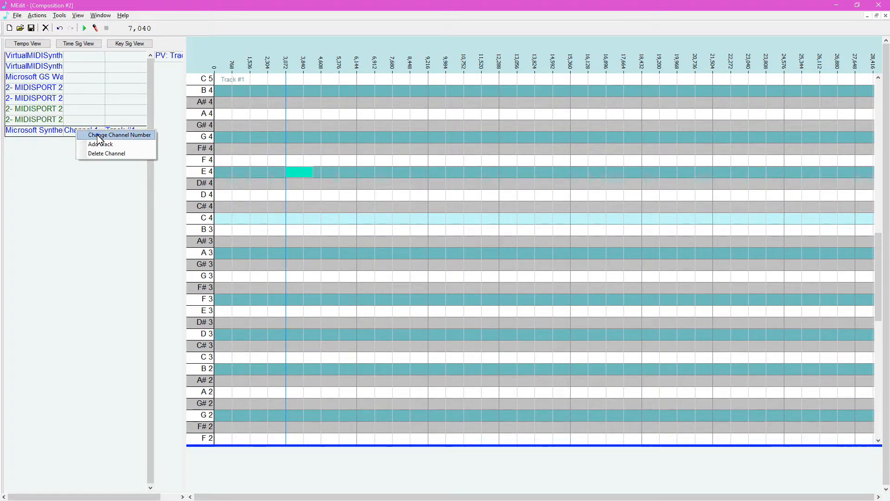
click(97, 135)
click(72, 134)
key(BackSpace)
key(Return)
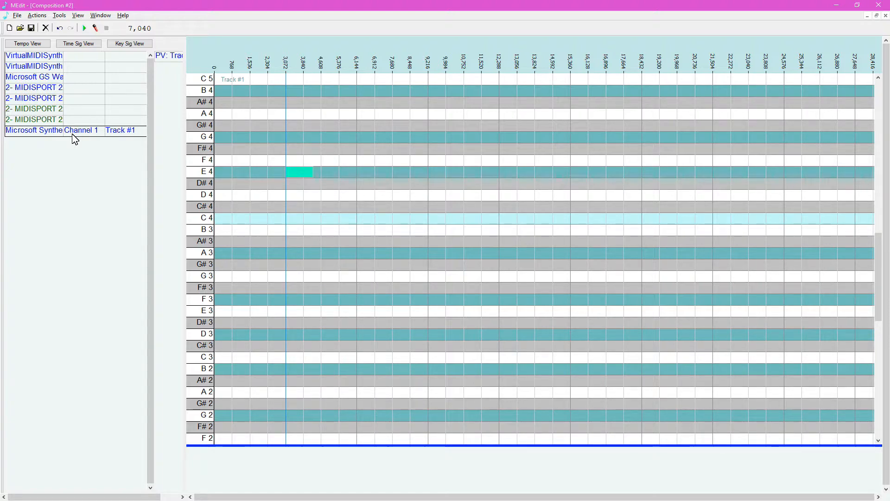
Add a DLS download of the Tubular-bell instrument (14) as patch number 1 to the Microsoft Synthesizer
right_click(47, 135)
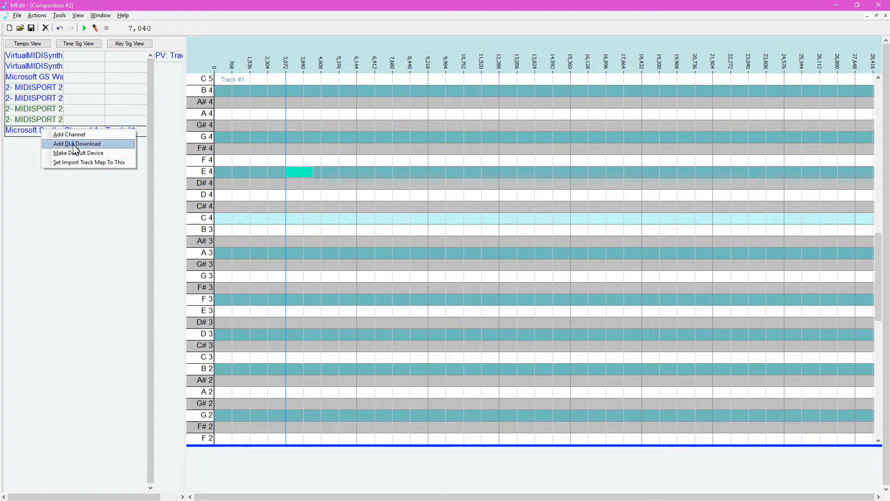
click(71, 145)
click(90, 34)
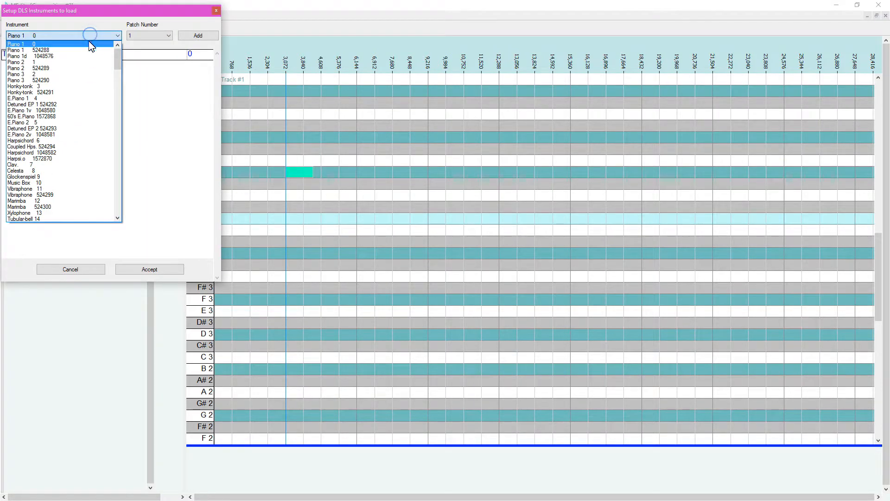
click(34, 218)
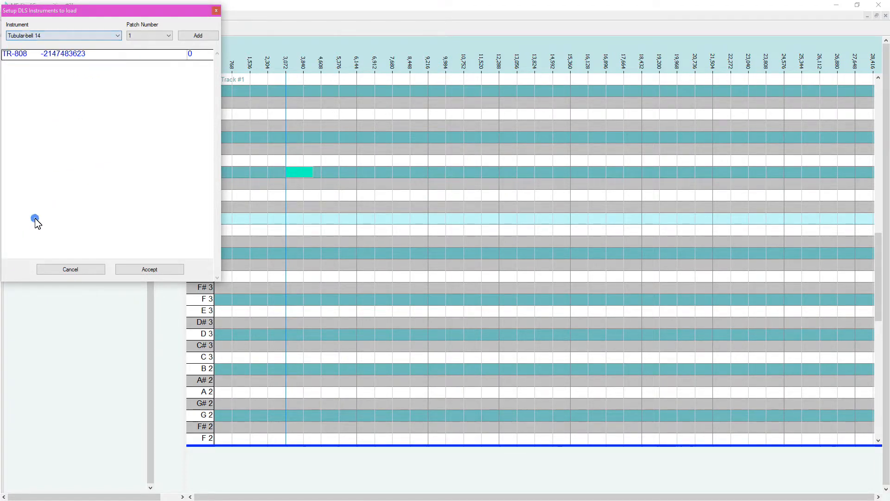
click(198, 35)
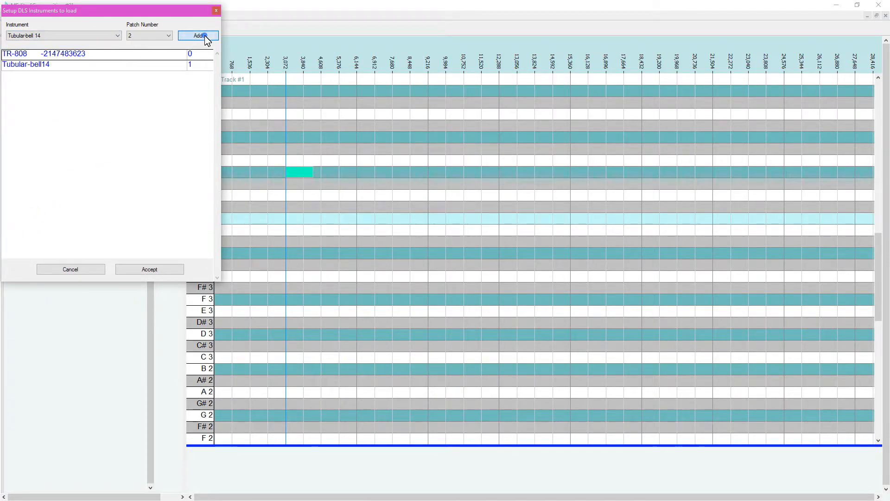
click(153, 270)
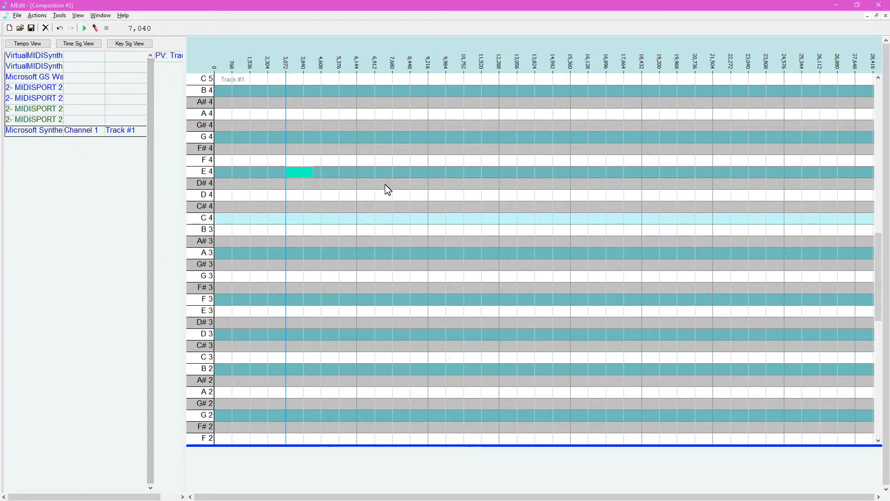
Insert a second E 4 note at tick 4608 on Track #1, and show the track's Program Change View
click(323, 172)
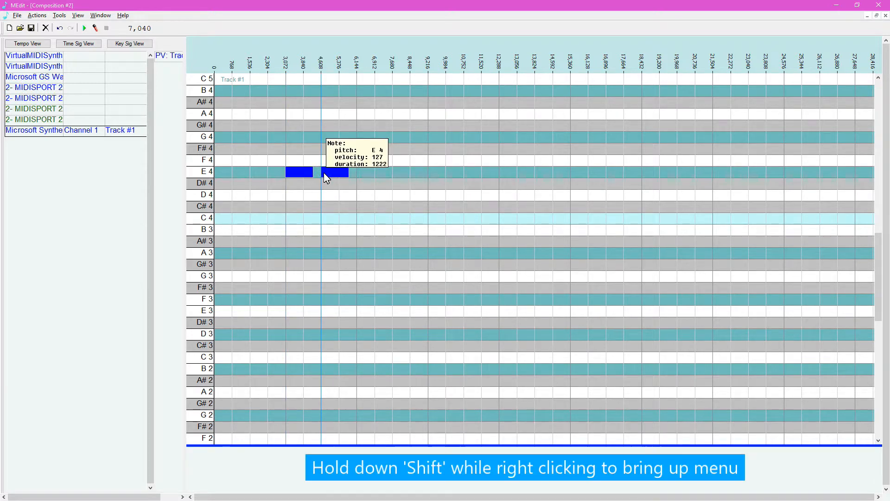
shift+right_click(323, 197)
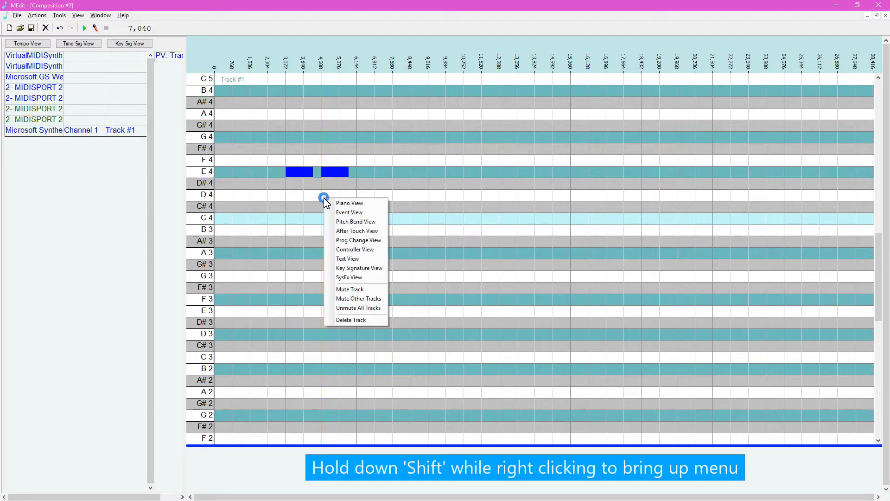
click(350, 240)
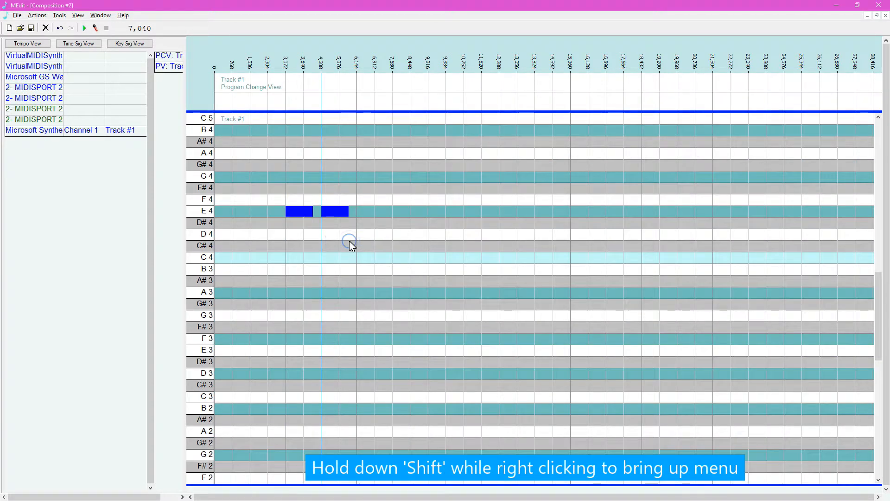
Add a program change message with value 1 at tick 3840 on Track #1, and play the track from tick 2304
click(304, 107)
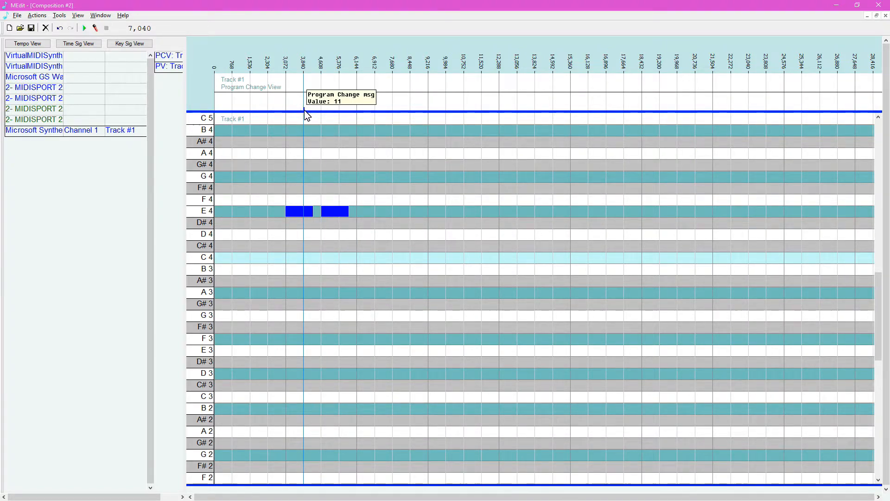
double_click(304, 108)
text(1)
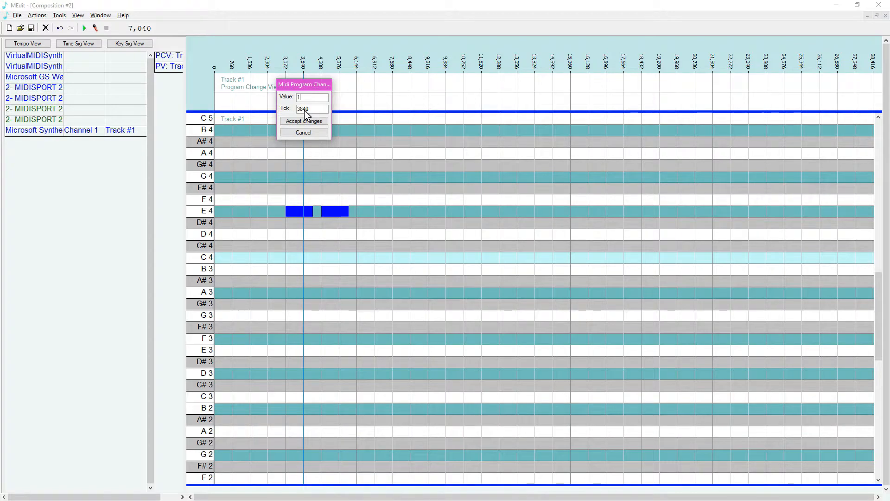
key(Return)
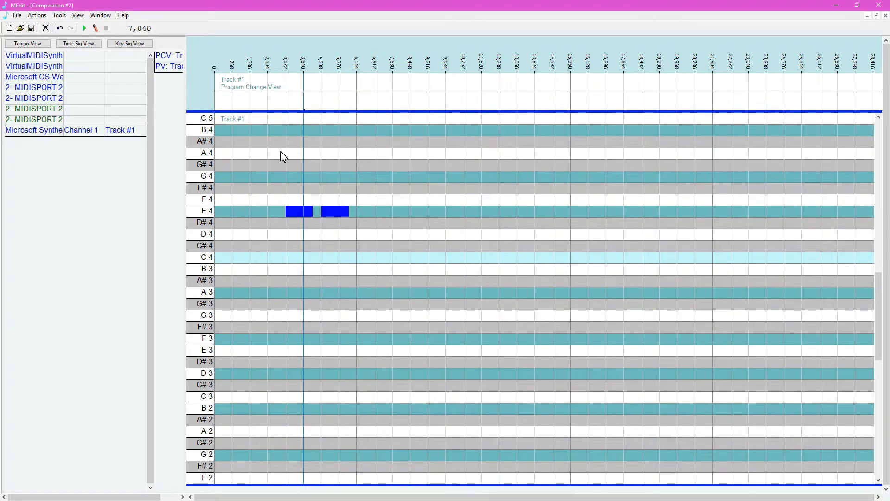
click(264, 157)
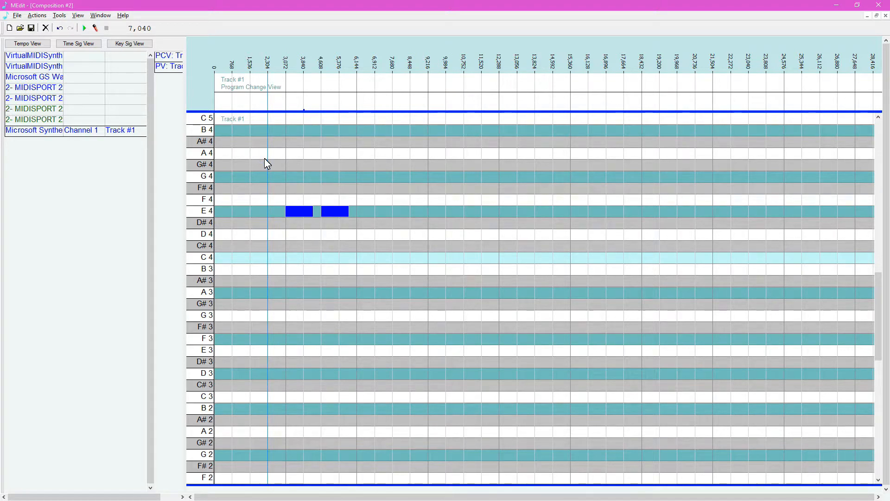
key(space)
Start a new composition with a shortened piano view, and insert an F# 2 note at tick 3072 on Track #1
key(ctrl+z)
click(8, 28)
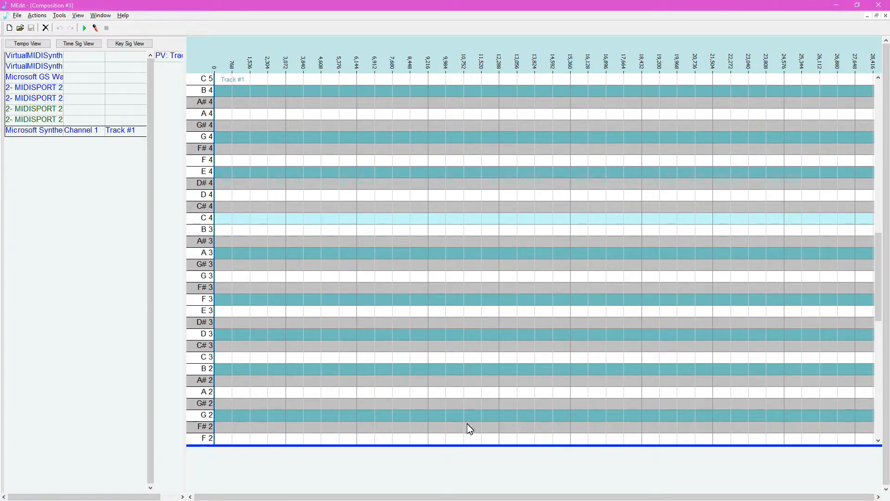
drag(467, 446, 467, 160)
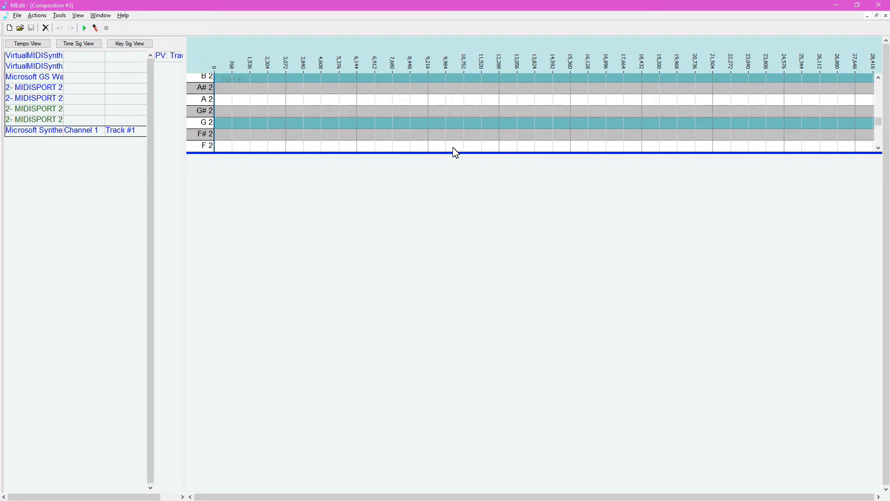
click(287, 134)
Add a Microsoft GS channel whose track has a G 2 note at tick 3072, and play both tracks from tick 2304
double_click(51, 82)
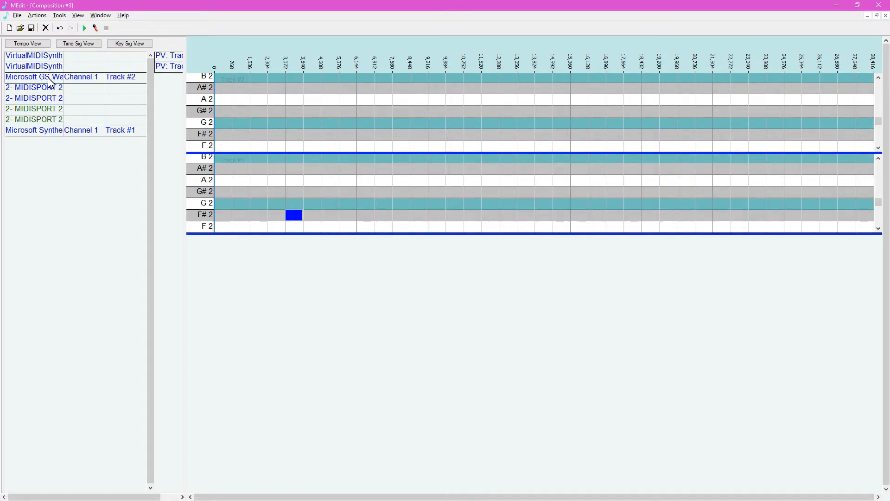
click(288, 123)
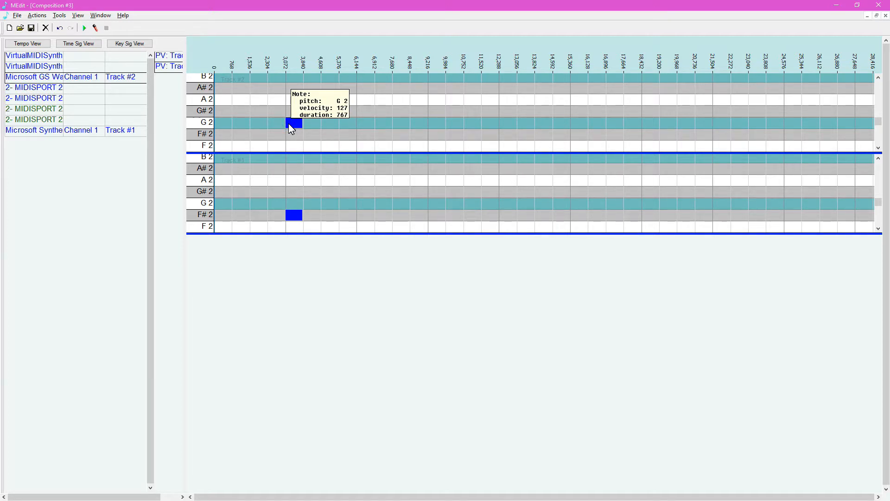
click(268, 129)
key(space)
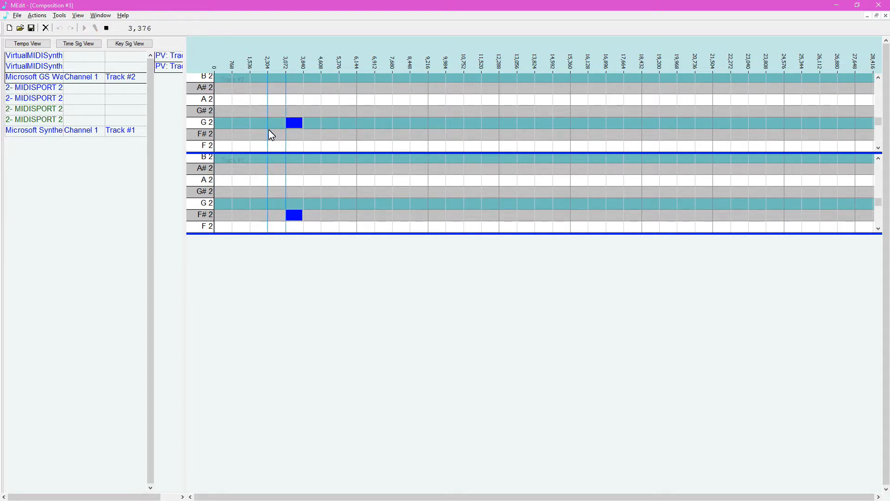
key(space)
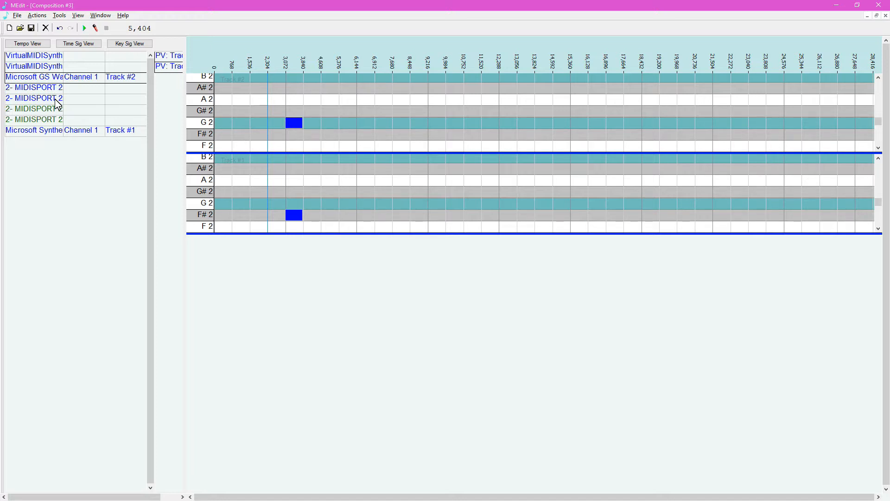
Add tracks for the first VirtualMIDISynth and second MIDISPORT outputs with G# 2 and A 2 notes respectively at tick 3072, and play from tick 2304
double_click(52, 56)
double_click(51, 98)
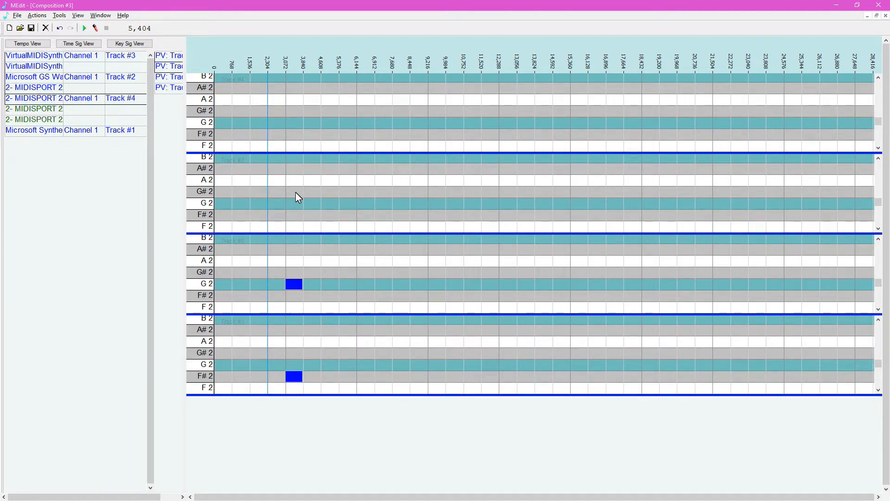
click(287, 192)
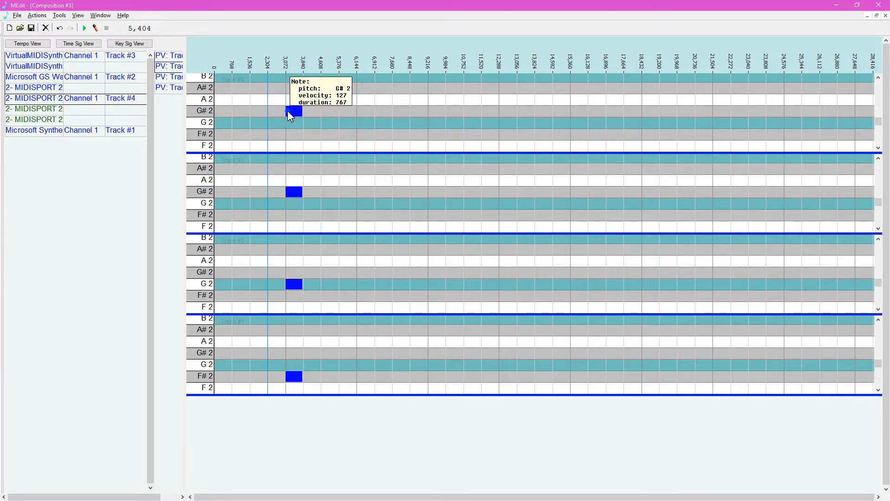
click(290, 99)
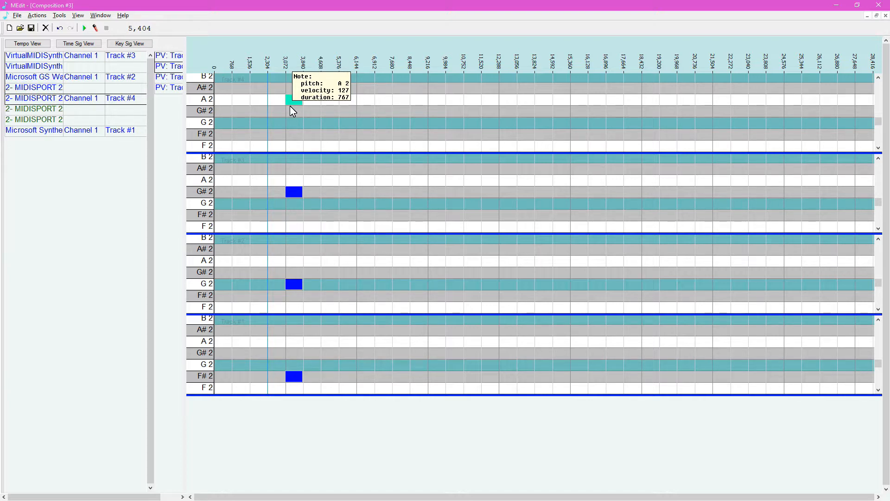
click(268, 134)
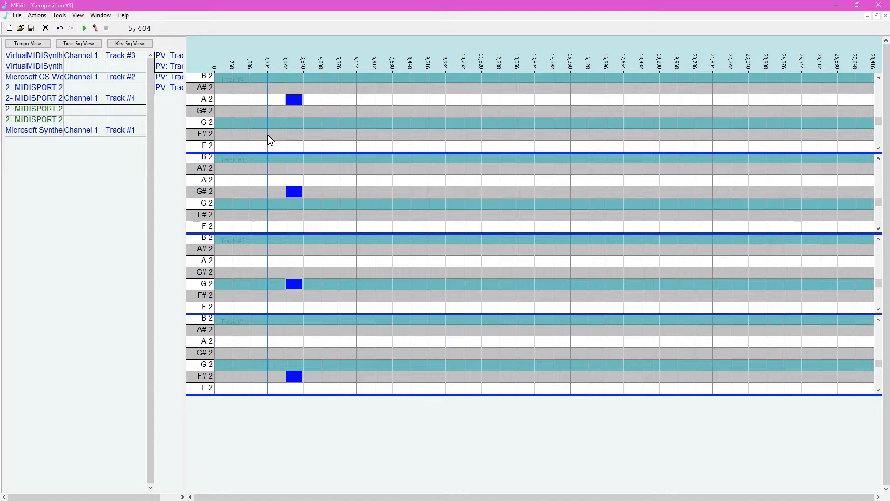
key(space)
Rename the MIDISPORT device's Track #4 as 1 and the Microsoft Synthesizer's Track #1 as 2
mouse_move(296, 99)
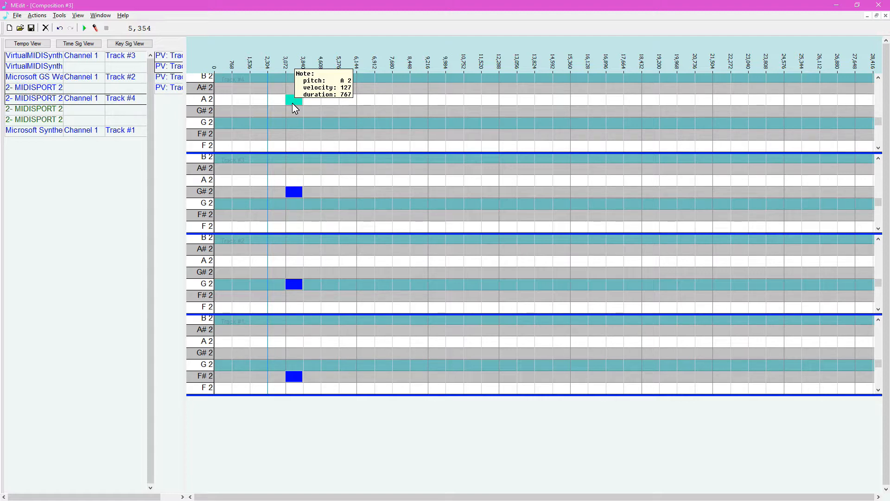
click(138, 99)
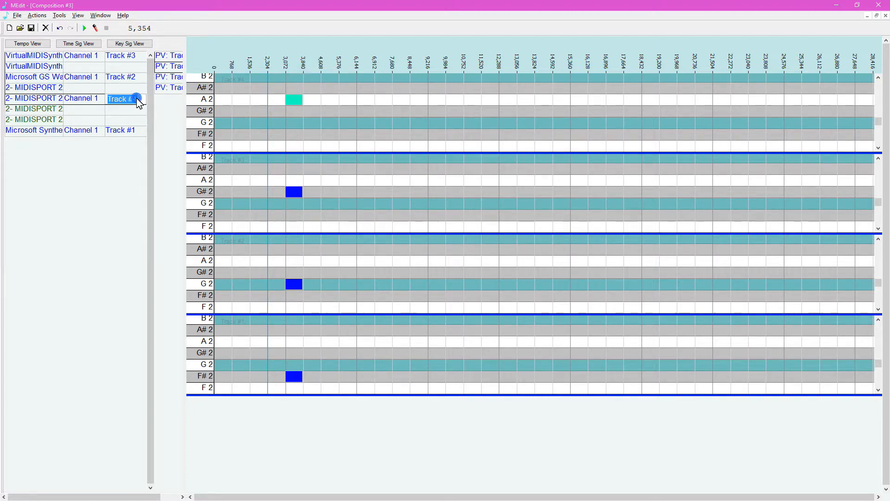
key(Return)
click(291, 378)
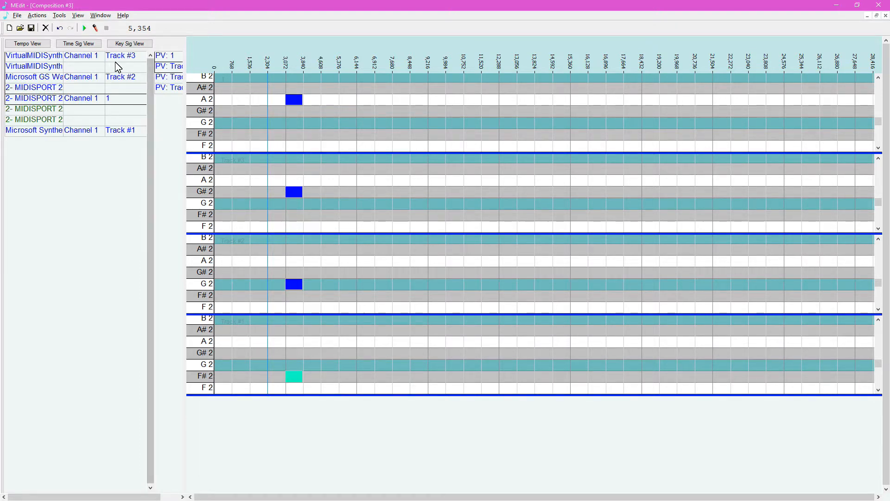
double_click(121, 131)
text(2)
key(Return)
Rename the Microsoft GS device's Track #2 as 3 and the VirtualMIDISynth's Track #3 as 4
click(297, 193)
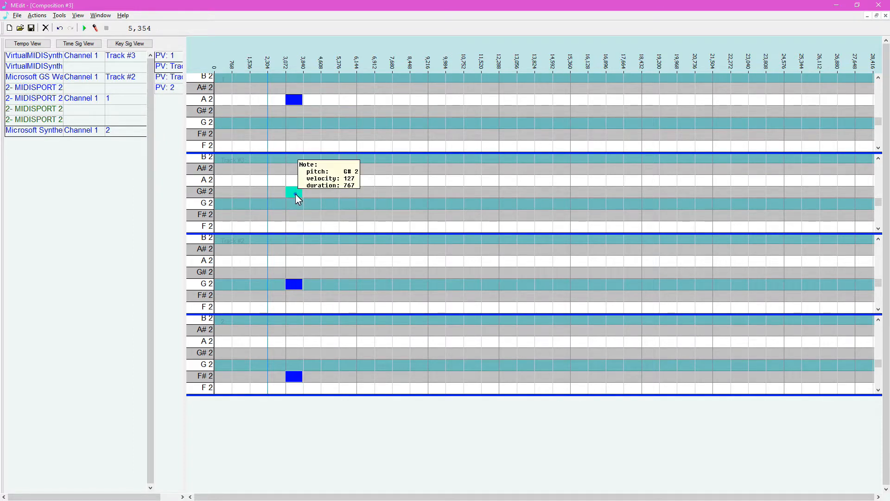
click(292, 285)
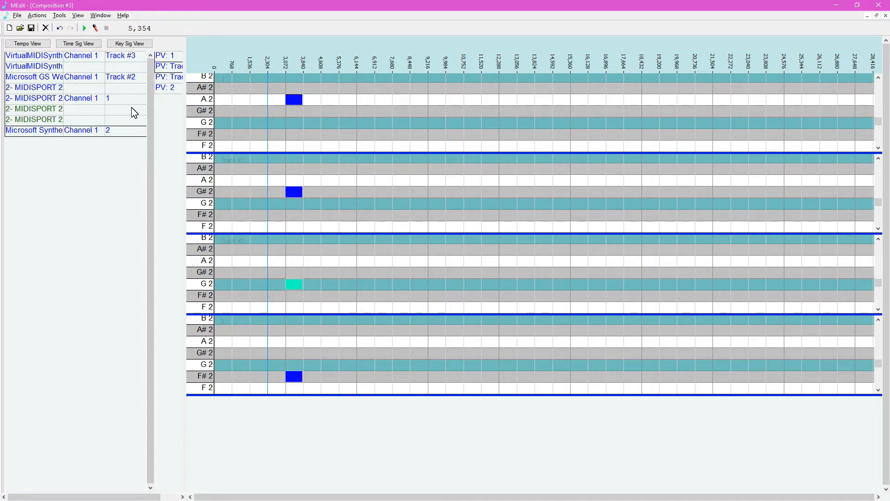
click(120, 80)
click(120, 79)
text(3)
key(Return)
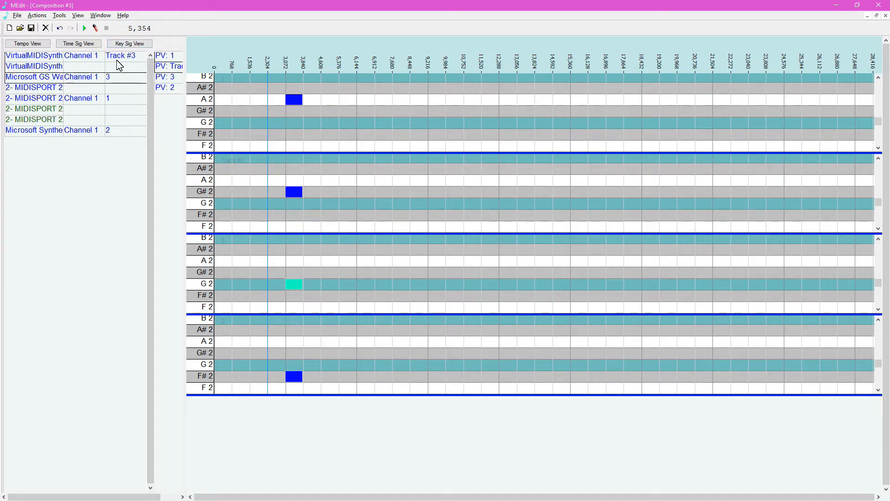
click(296, 190)
click(125, 58)
text(4)
key(Return)
Play all four tracks together from tick 2304, and audition each track's note individually in order from A 2 down to F# 2
click(270, 168)
key(space)
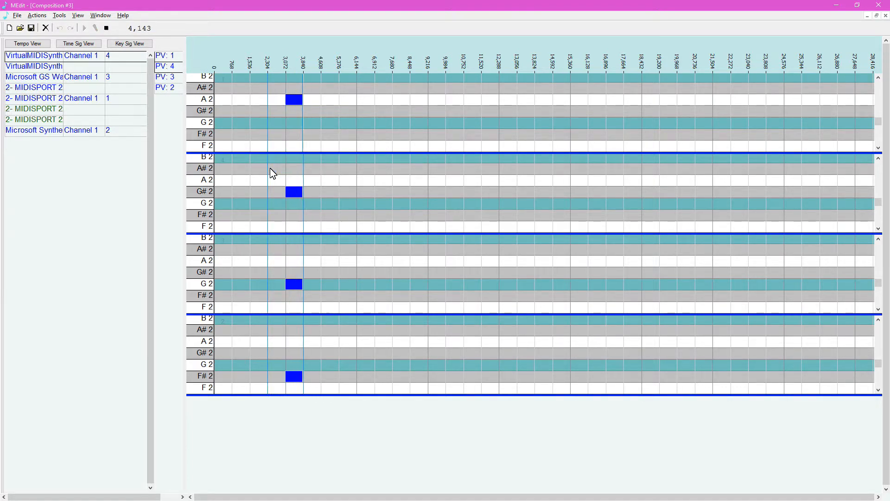
key(space)
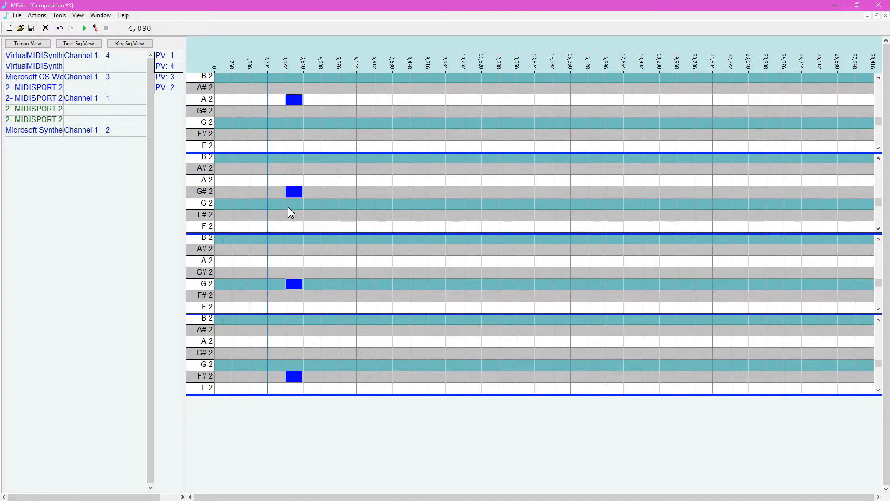
click(294, 99)
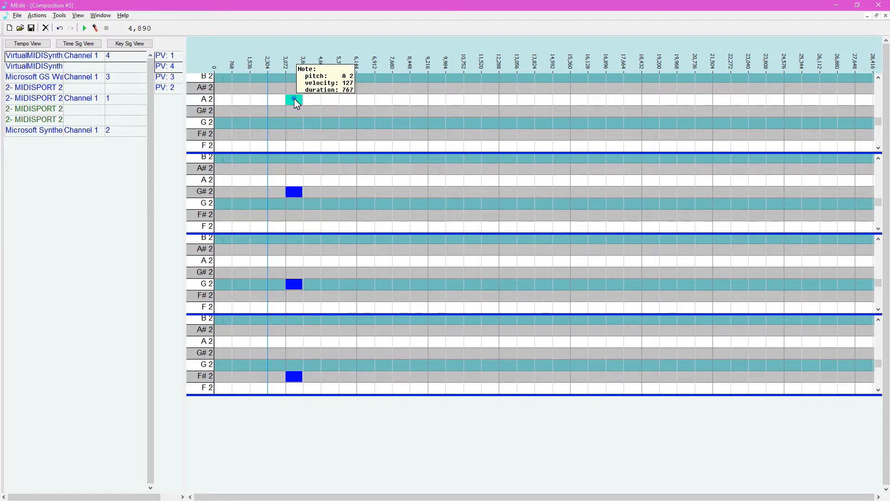
click(294, 194)
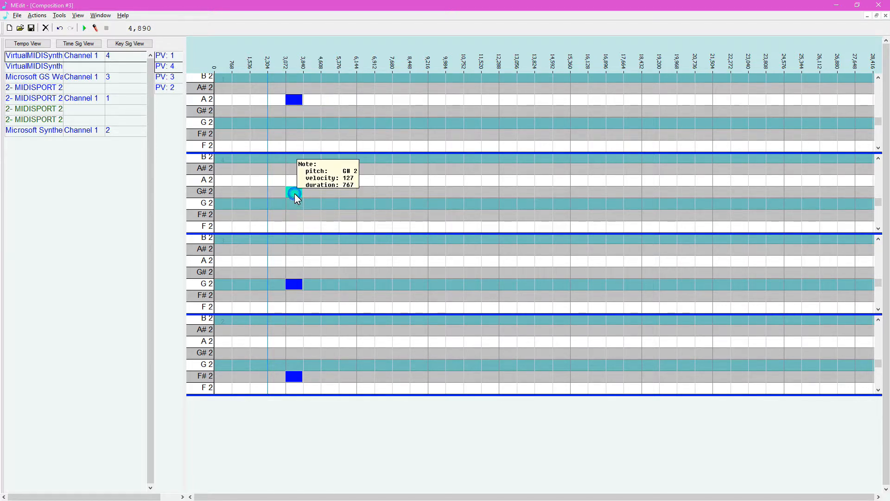
click(296, 286)
click(294, 377)
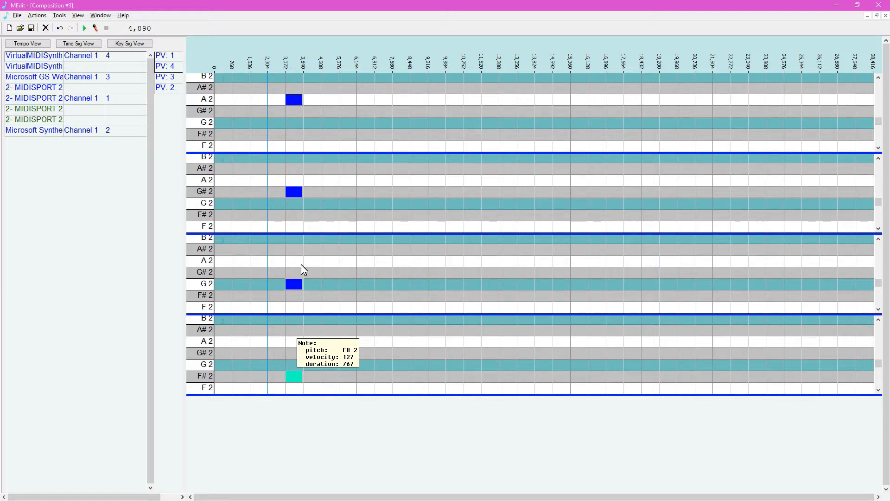
Mute tracks 4 and 1, and play only tracks 3 and 2 together from tick 2304
right_click(112, 56)
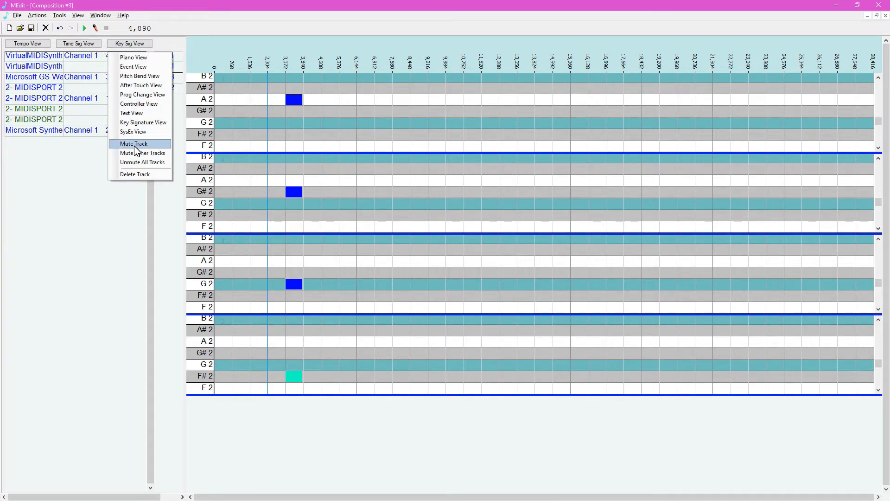
click(136, 145)
right_click(112, 98)
click(140, 186)
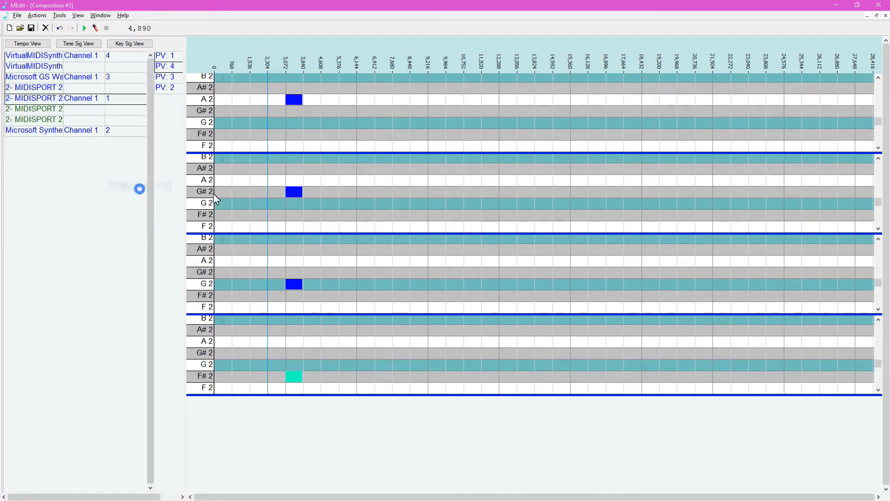
key(space)
click(291, 287)
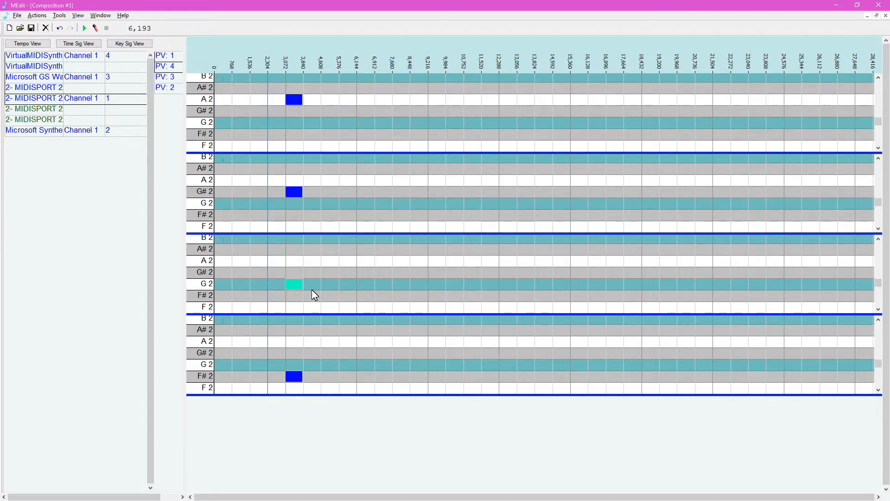
Get the suggested device latencies and copy the entire [DeviceSeqTicks] list
click(59, 16)
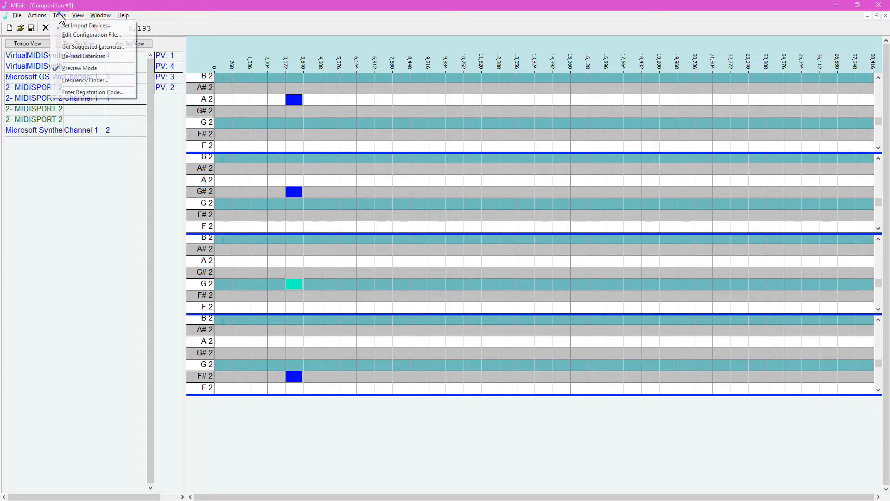
click(95, 47)
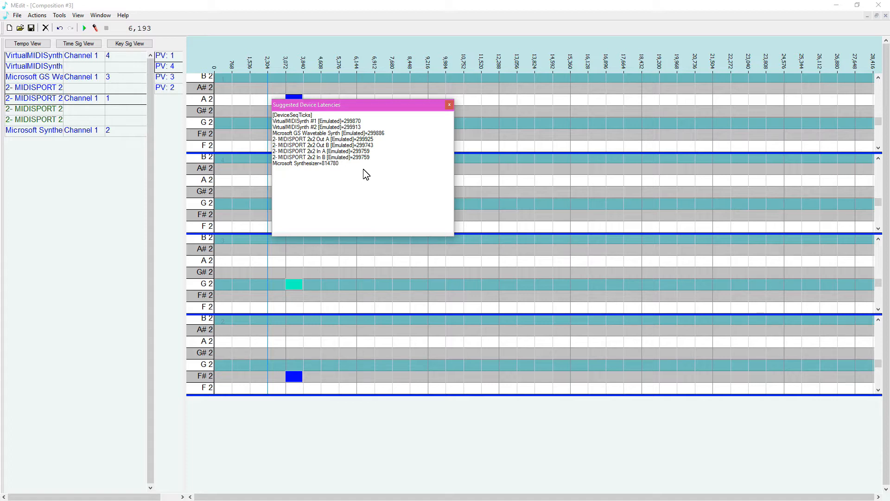
key(ctrl+a)
key(ctrl+c)
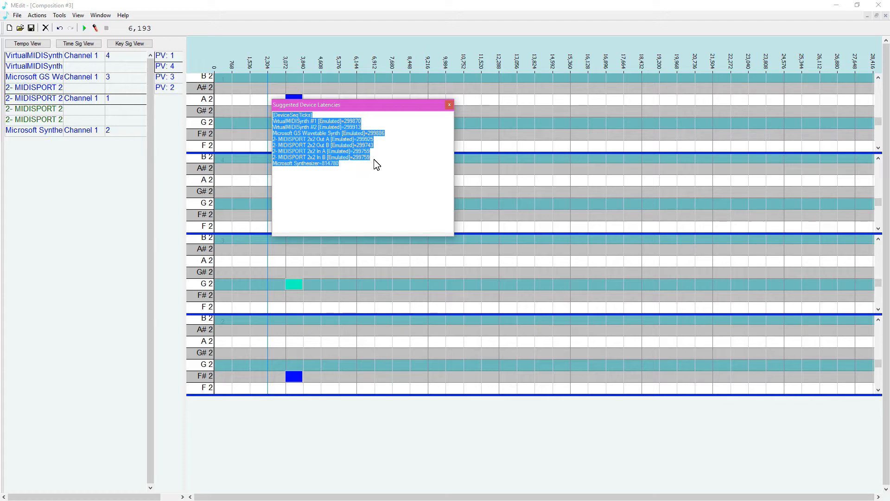
click(448, 106)
click(449, 106)
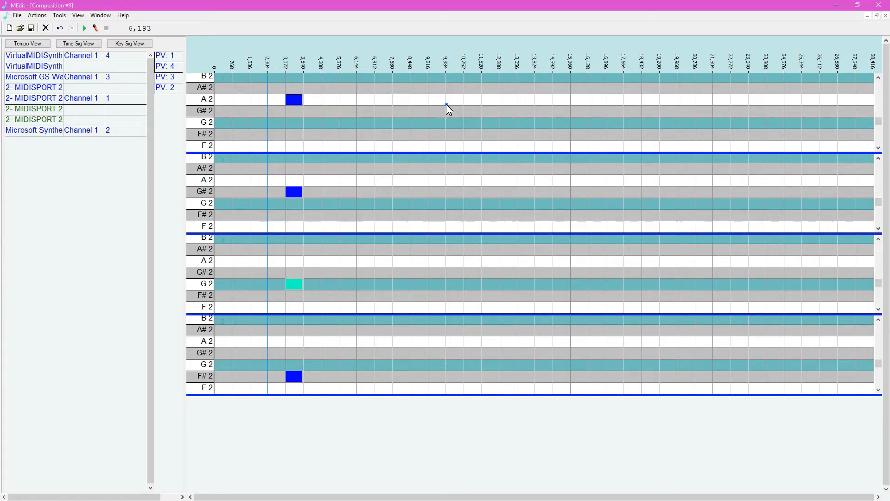
Open the MEdit.ini configuration file in Notepad and paste the copied latency list below [Defaults]
click(59, 15)
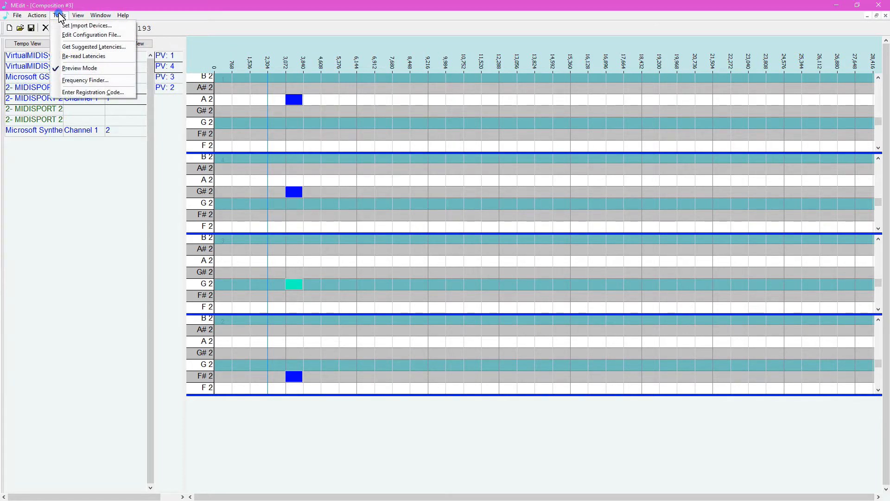
click(79, 35)
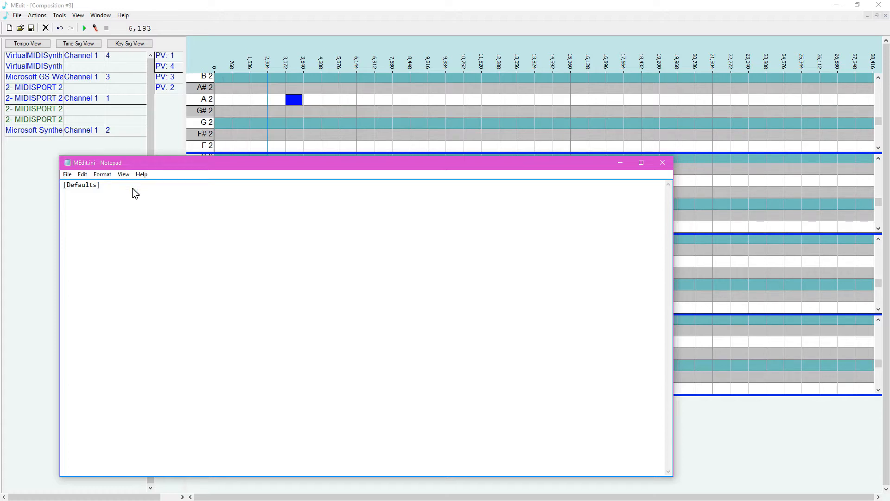
key(ctrl+v)
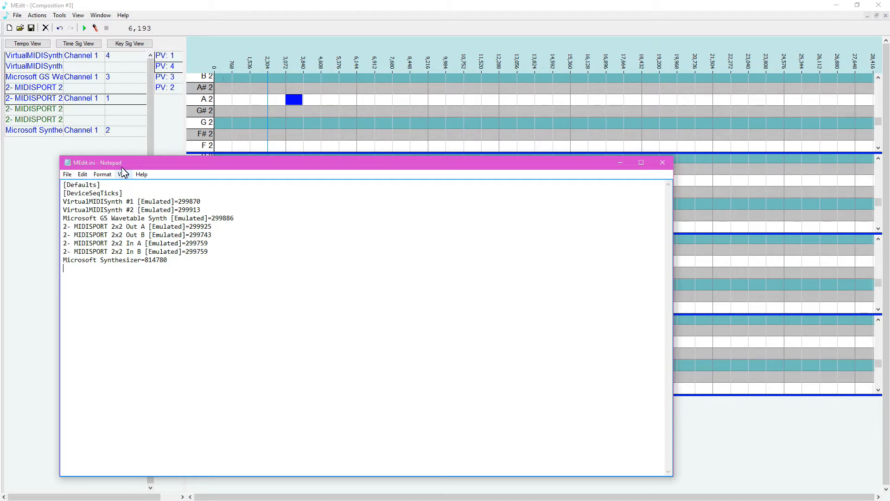
Set the latency value of every device listed under [DeviceSeqTicks] to 0
drag(178, 202, 215, 203)
text(0)
drag(179, 210, 251, 250)
text(0000)
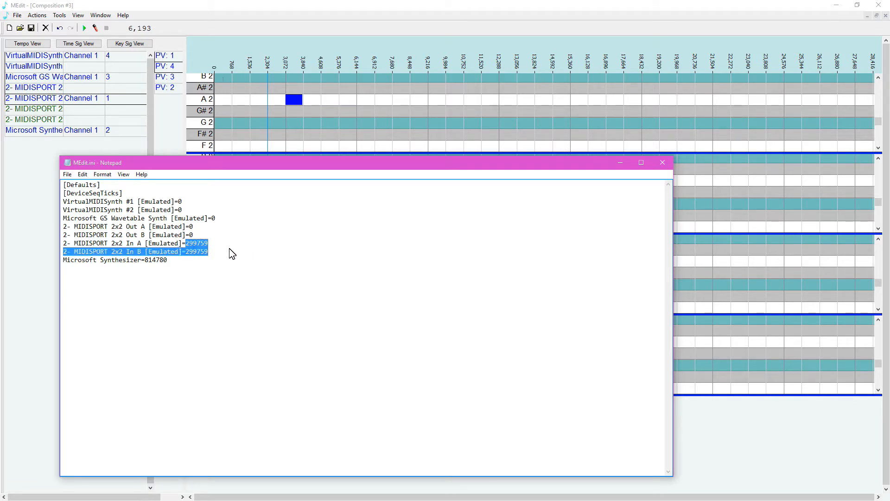
click(231, 254)
drag(185, 243, 219, 252)
text(00)
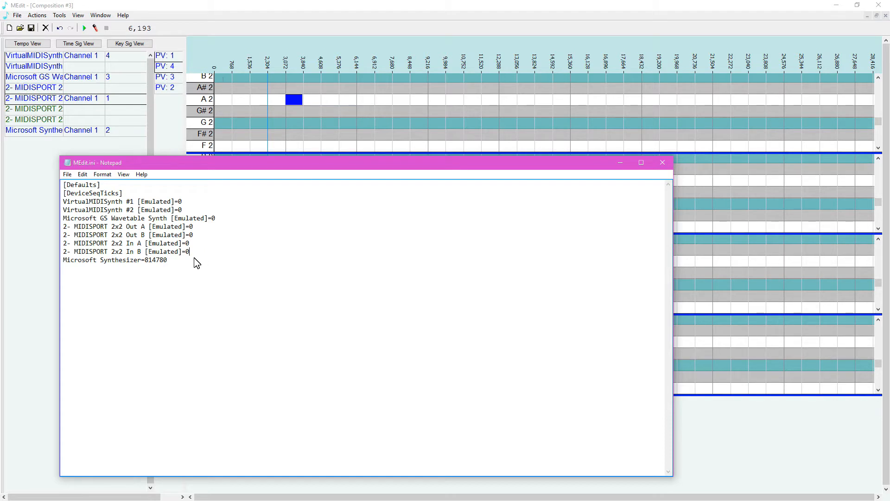
drag(143, 261, 179, 265)
text(0)
Switch back to MEdit, leave only tracks 1 and 4 unmuted, and play them from tick 2304
key(alt+Tab)
key(alt+Tab)
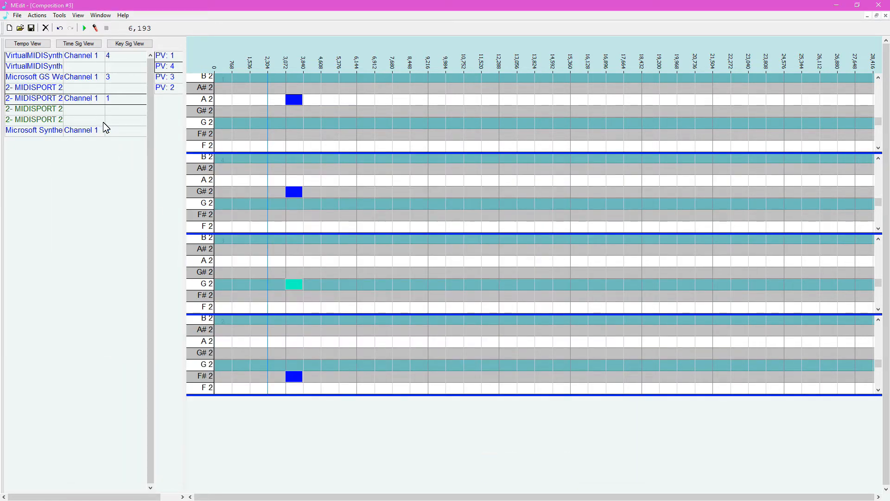
right_click(116, 131)
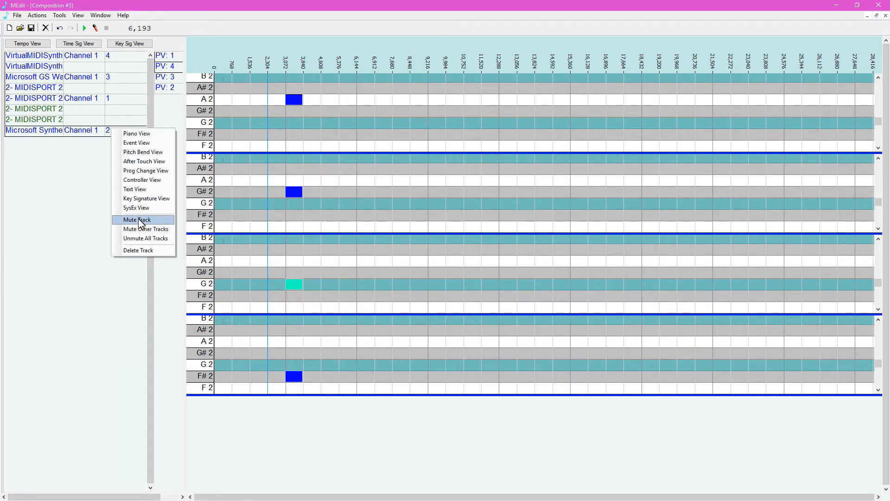
click(143, 238)
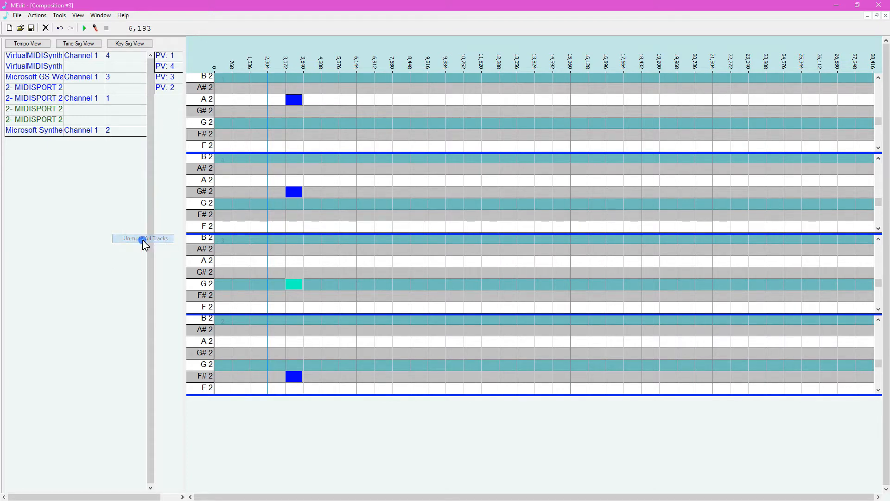
right_click(114, 126)
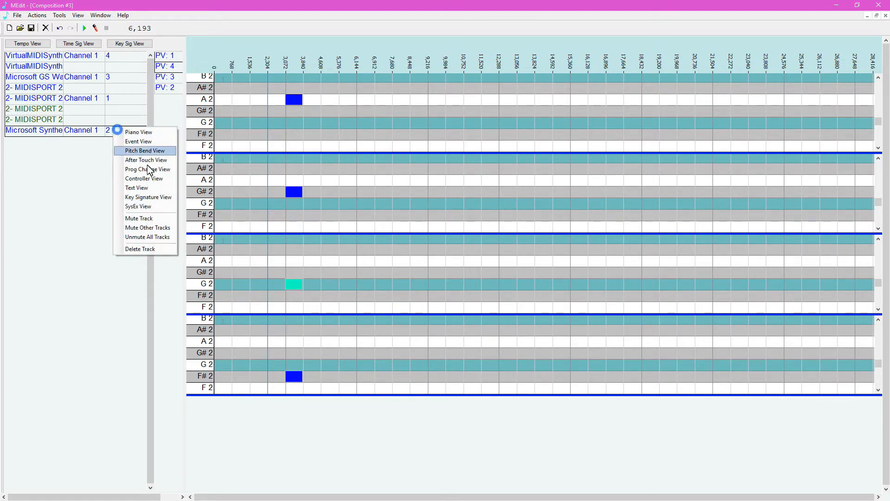
click(140, 219)
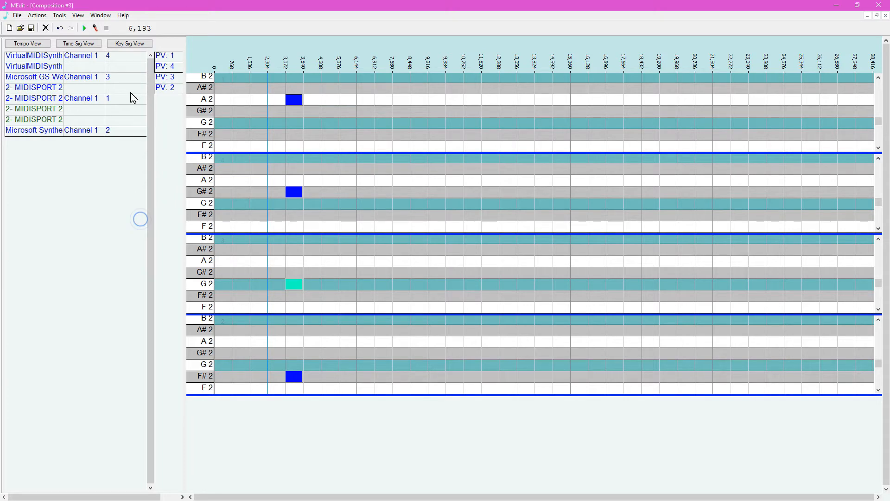
right_click(110, 76)
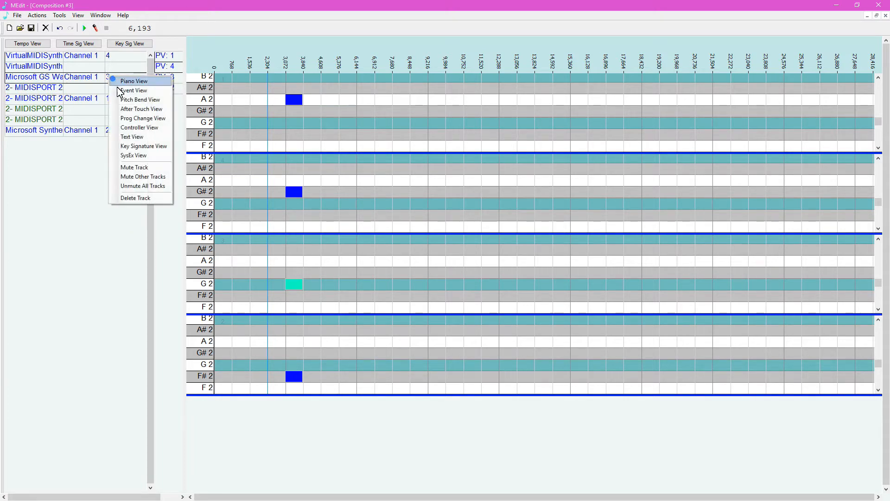
click(140, 167)
click(269, 205)
key(space)
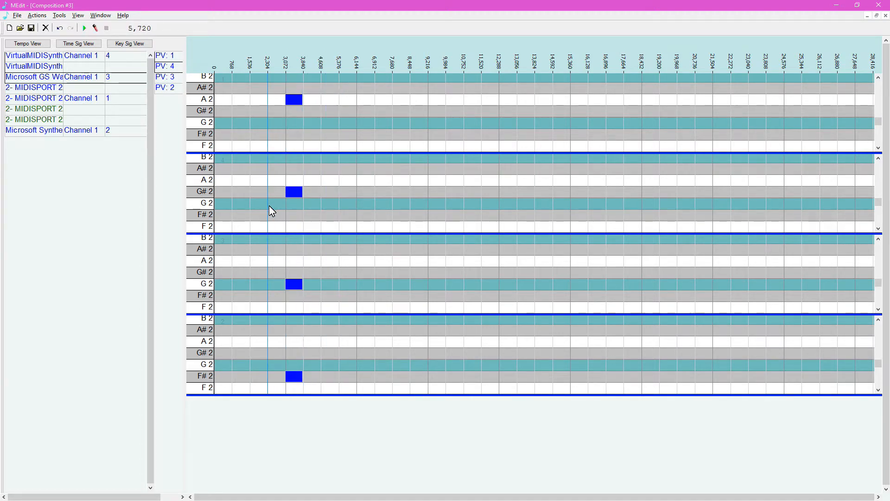
Switch to MEdit.ini in Notepad, set the VirtualMIDISynth #1 latency to 2000000, and save the file
key(alt+Tab)
key(alt+Tab)
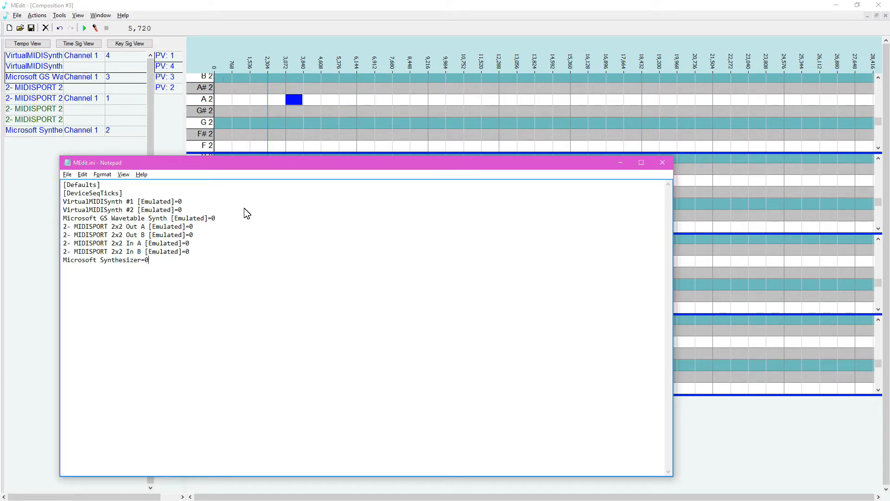
double_click(180, 202)
text(2000000)
click(67, 175)
click(77, 204)
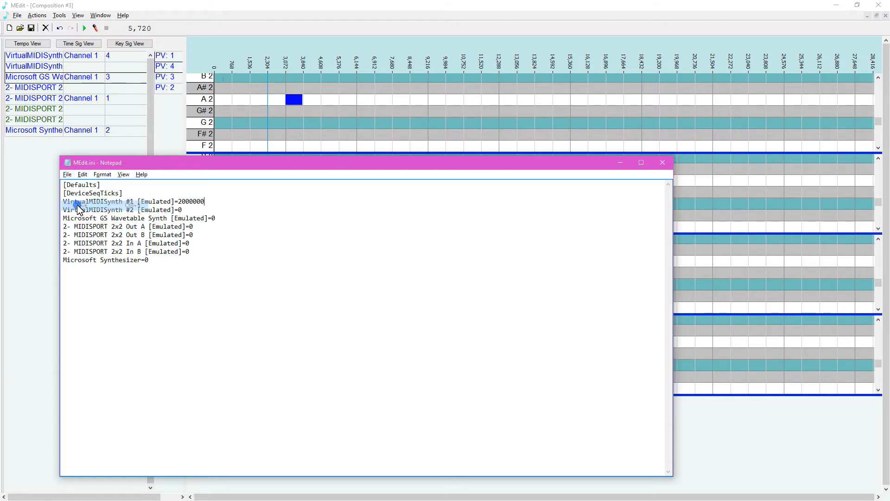
Return to MEdit, re-read the latencies, and play tracks 1 and 4 from tick 2304
click(235, 5)
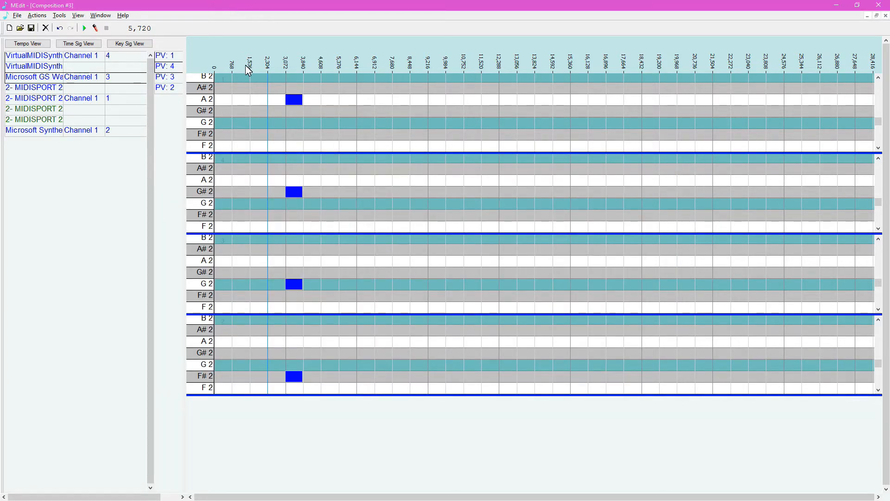
click(59, 15)
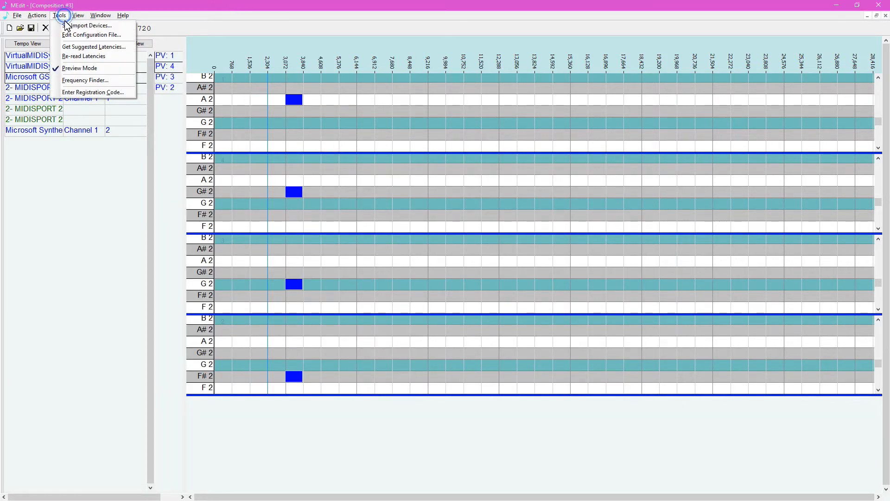
click(79, 68)
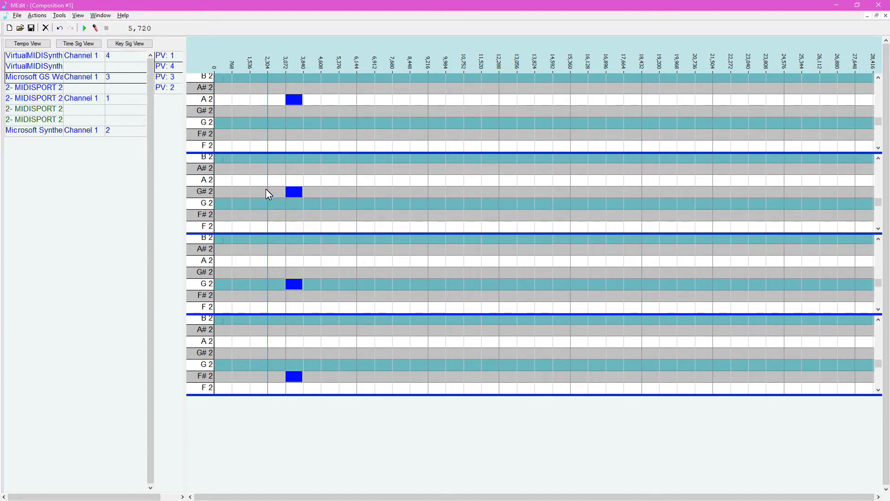
key(space)
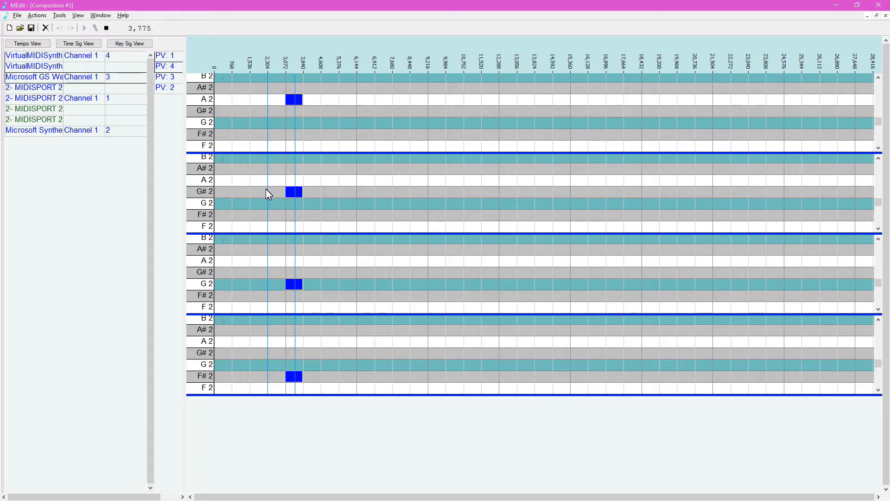
key(space)
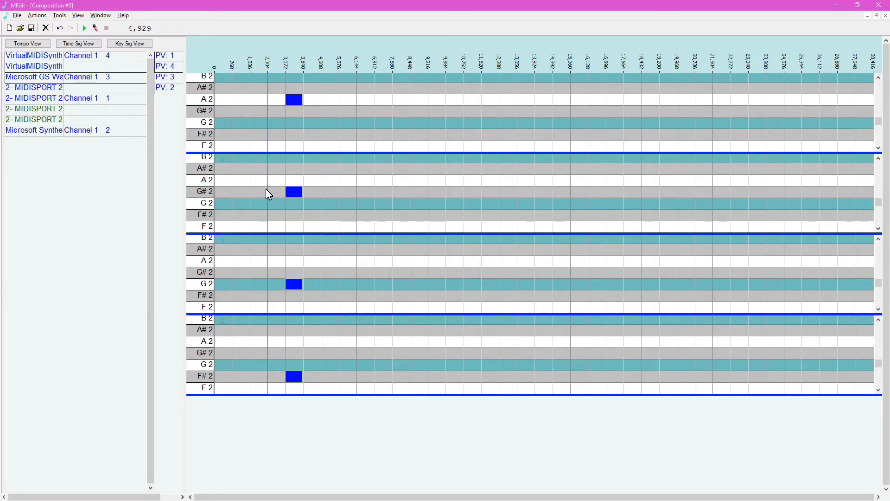
Switch to MEdit.ini in Notepad and set the VirtualMIDISynth #1 latency to 3600000
key(alt+Tab)
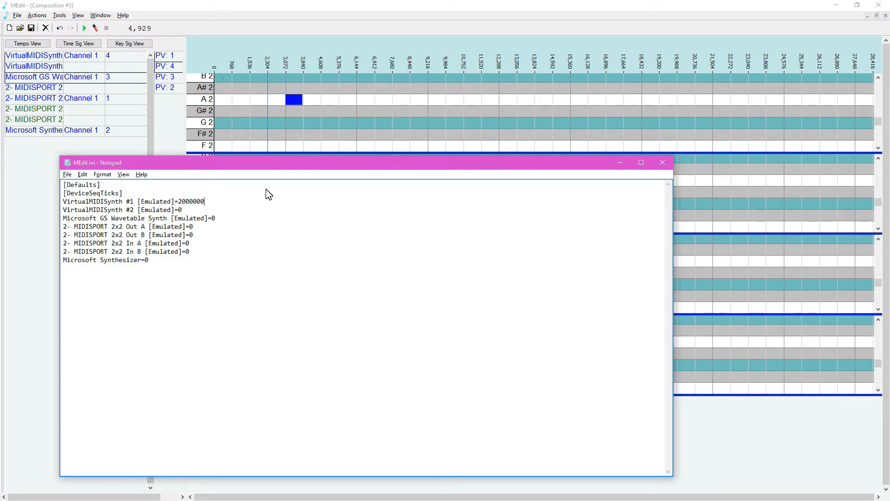
drag(179, 203, 186, 203)
text(36)
Return to MEdit, reload the latencies from the configuration file, and replay tracks 1 and 4
click(225, 4)
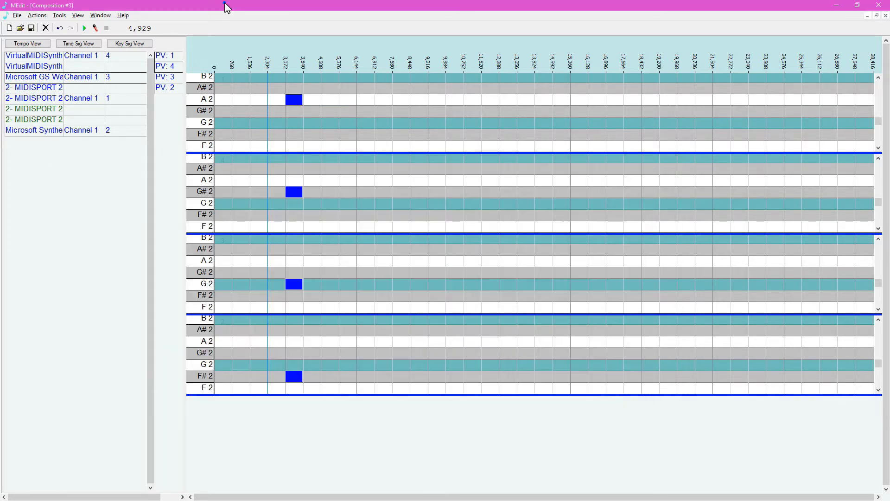
click(59, 15)
click(68, 57)
key(space)
In MEdit.ini in Notepad, set the Microsoft GS Wavetable Synth latency to 2800000 and the Microsoft Synthesizer latency to 600000
key(alt+Tab)
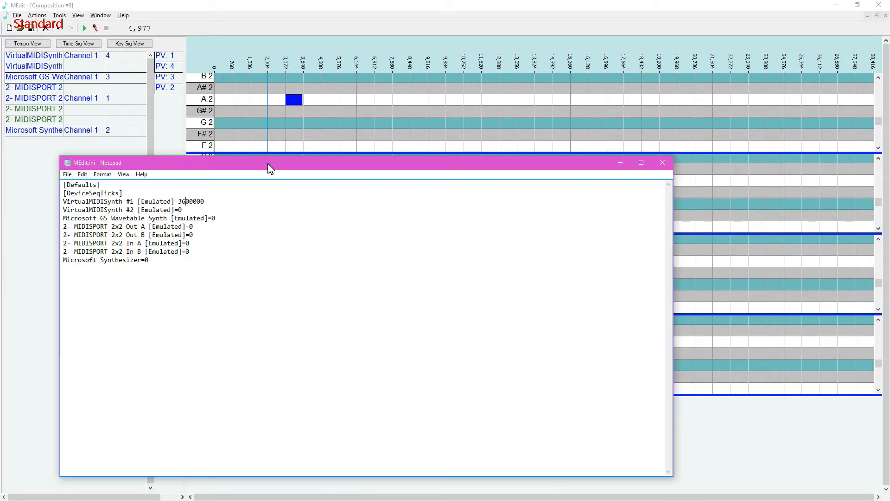
click(212, 219)
text(280000)
click(147, 260)
text(60000)
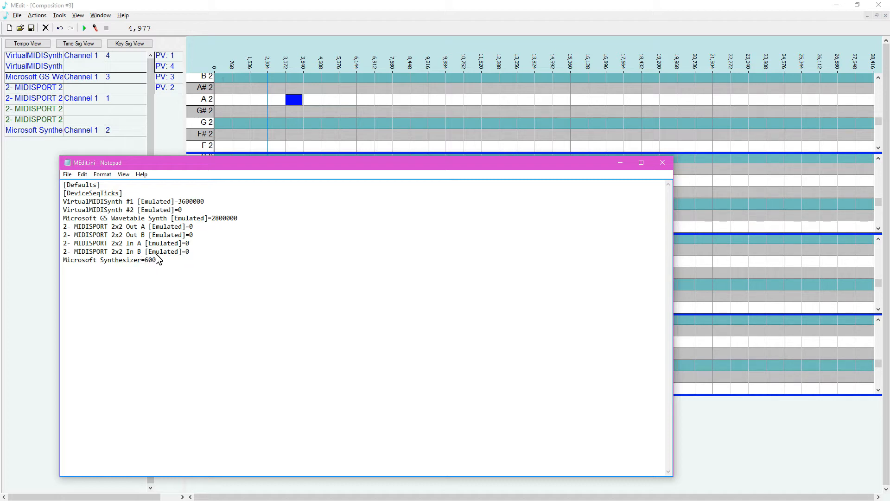
Return to MEdit, re-read the latencies, and test playback from tick 2304 before and after unmuting all tracks
click(227, 11)
click(59, 15)
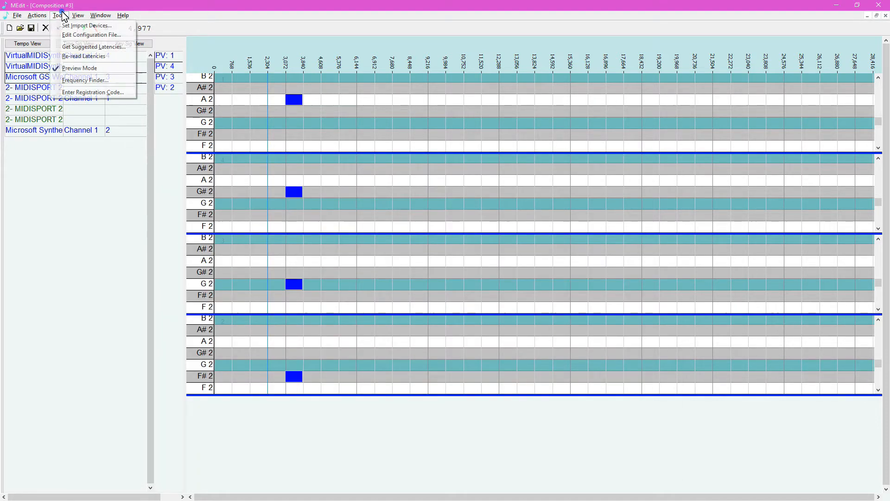
click(80, 56)
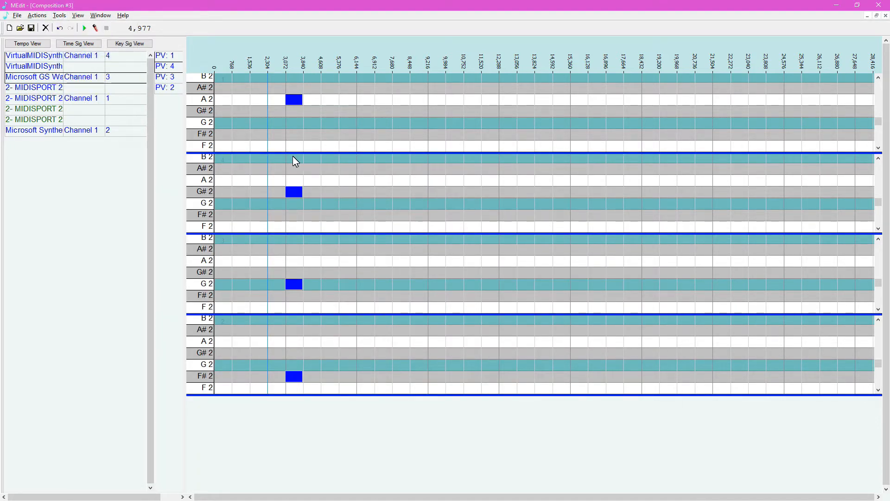
key(space)
right_click(121, 100)
click(153, 210)
key(space)
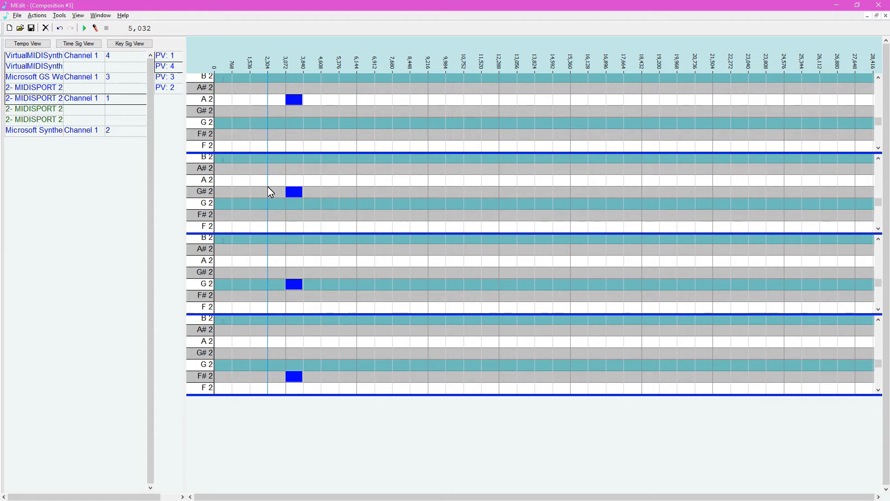
In MEdit.ini in Notepad, copy the VirtualMIDISynth #1 latency of 3600000 to VirtualMIDISynth #2 and save the file
key(alt+Tab)
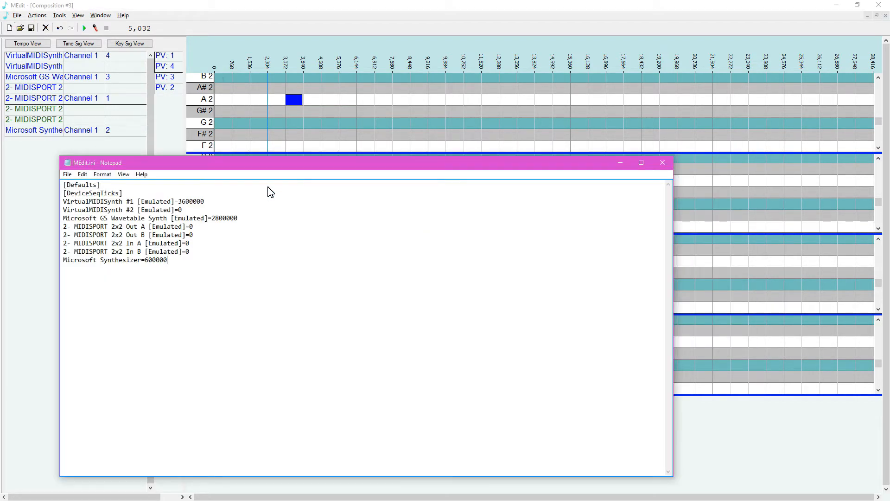
drag(179, 202, 209, 205)
key(ctrl+c)
double_click(180, 210)
key(ctrl+v)
click(67, 175)
click(74, 203)
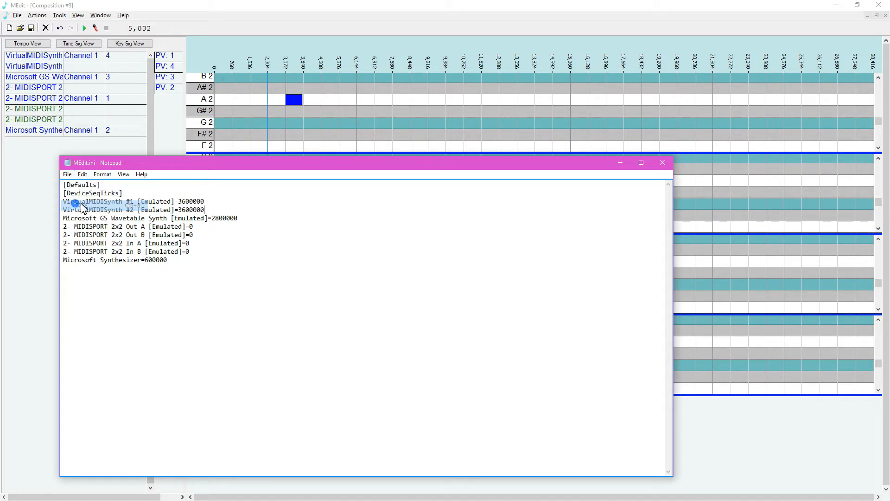
Close MEdit.ini in Notepad and play back the composition in MEdit
click(664, 160)
key(space)
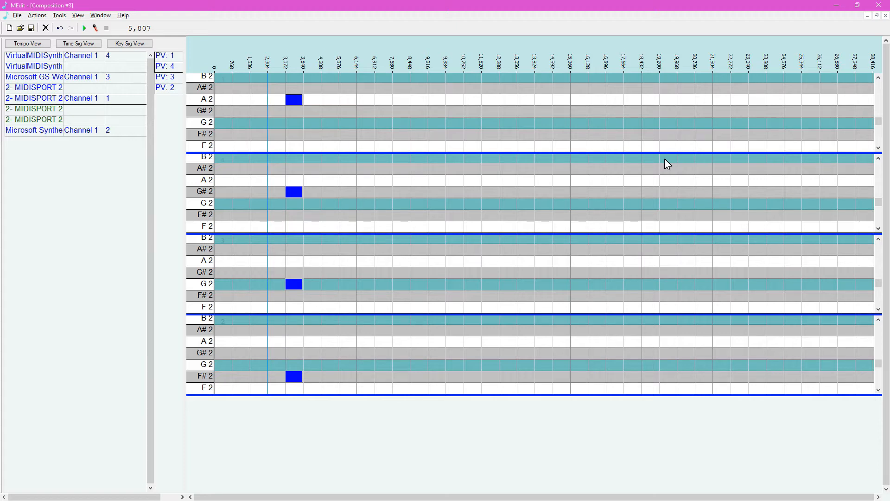
Create a new composition and add a second track on the Microsoft GS Wavetable Synth device
click(9, 29)
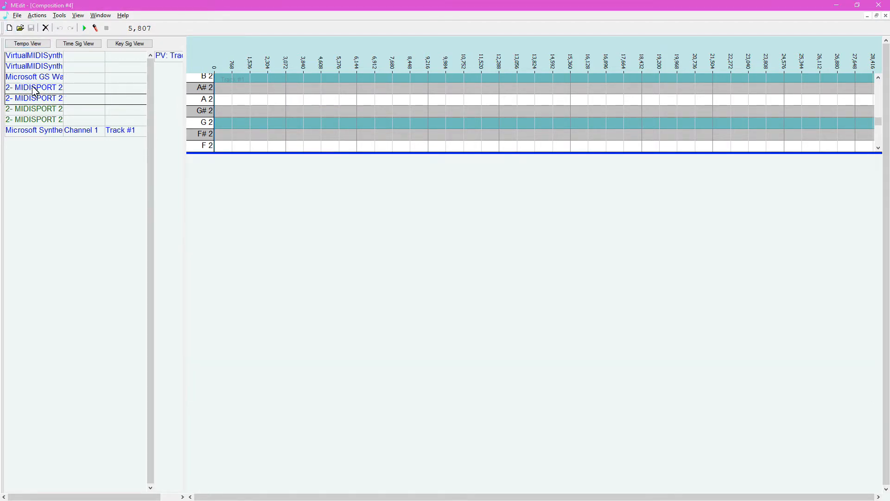
double_click(44, 79)
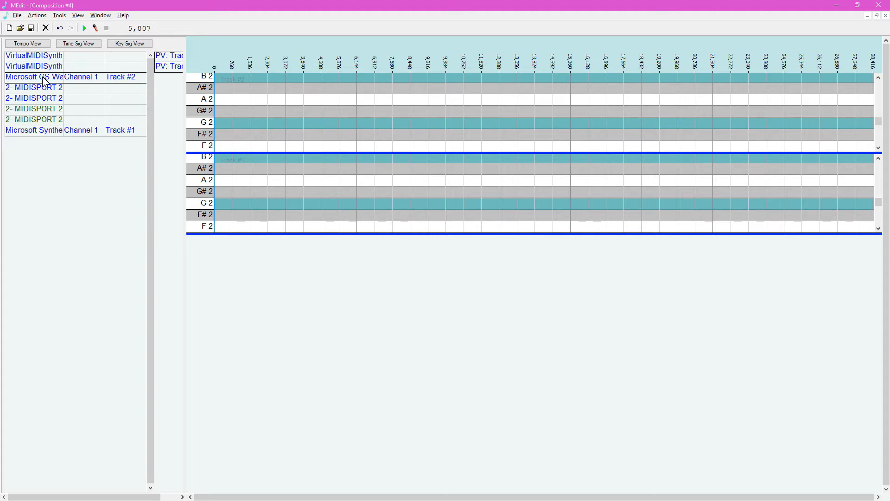
In the recording track map of the last MIDISPORT input device, assign its channels to Track #1
double_click(46, 120)
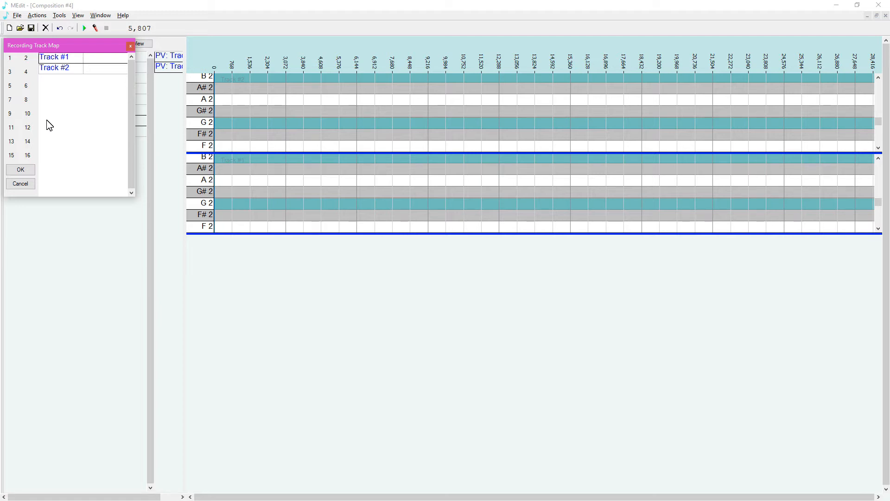
click(90, 57)
click(21, 170)
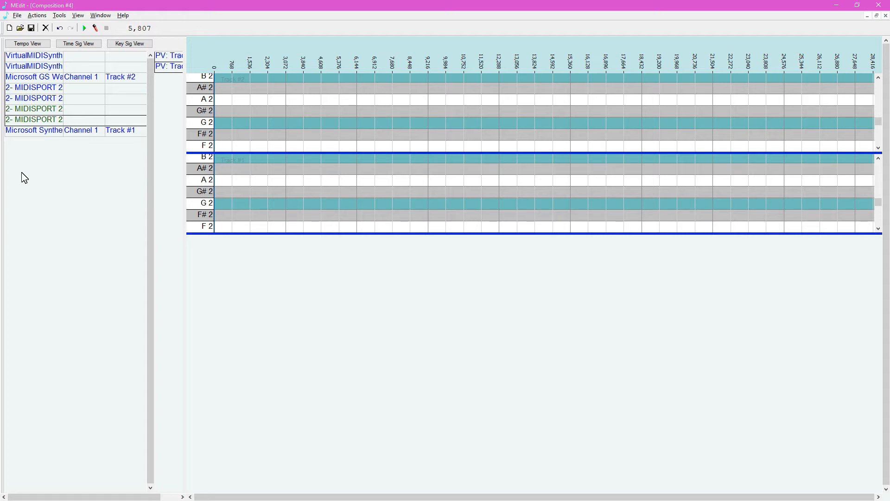
Record a short take from the MIDI input onto Track #1 and bring the recorded notes into view
click(93, 28)
click(106, 28)
scroll(314, 201, up, 3)
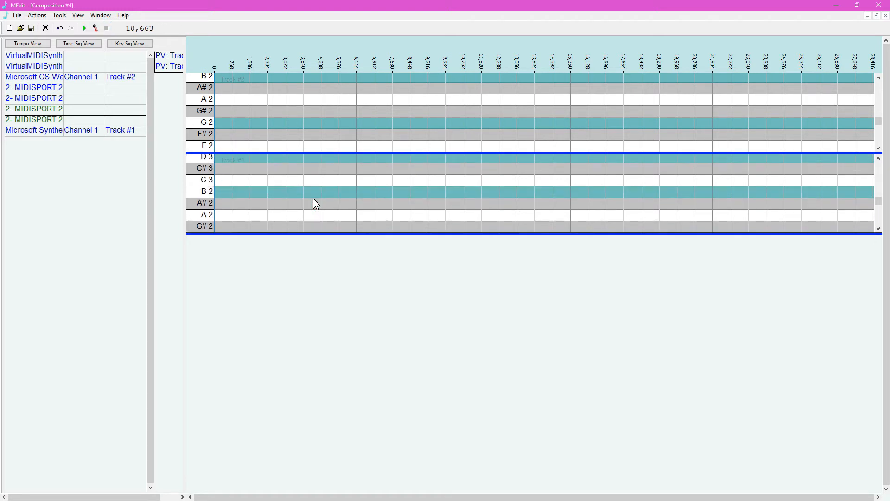
scroll(314, 200, up, 1)
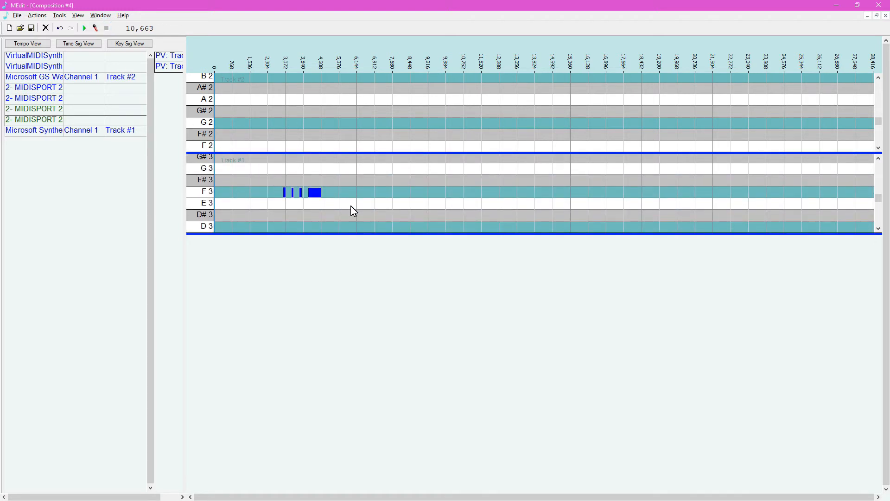
Play back the take on Track #1 and undo the recording
key(space)
key(space)
key(ctrl+z)
In the recording track map of the same MIDISPORT input, reassign channel 2 to Track #2
double_click(42, 121)
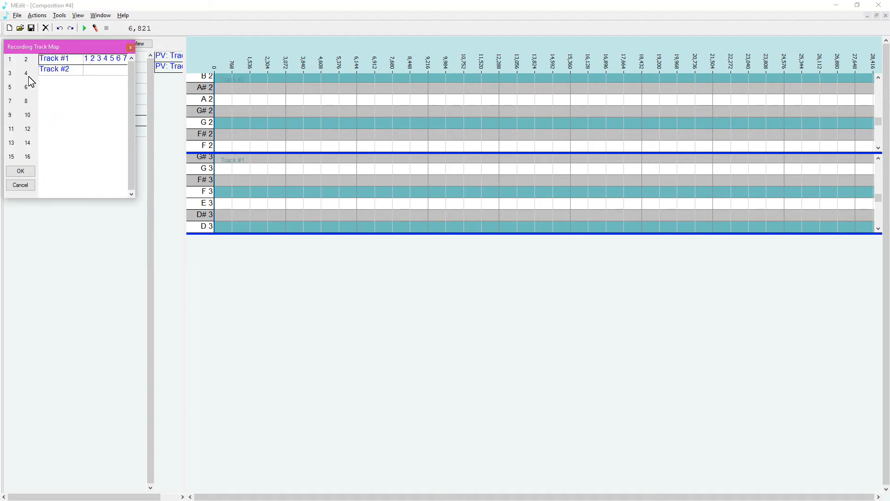
drag(27, 60, 102, 76)
click(20, 171)
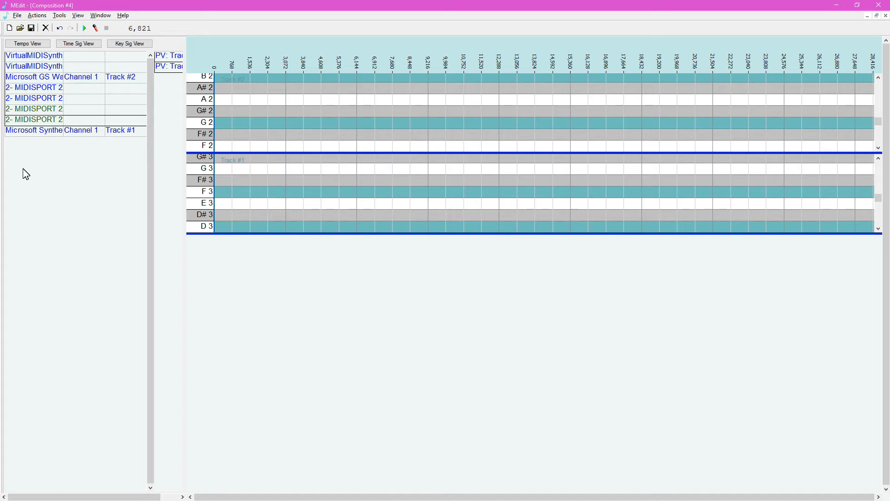
Record from the MIDI input onto Track #1 and Track #2, and bring the recorded notes into view
click(95, 27)
click(107, 29)
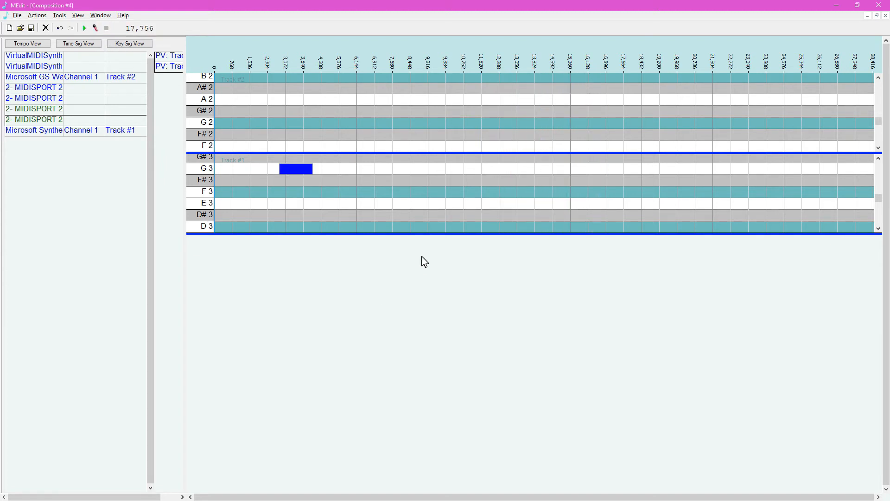
scroll(399, 127, up, 1)
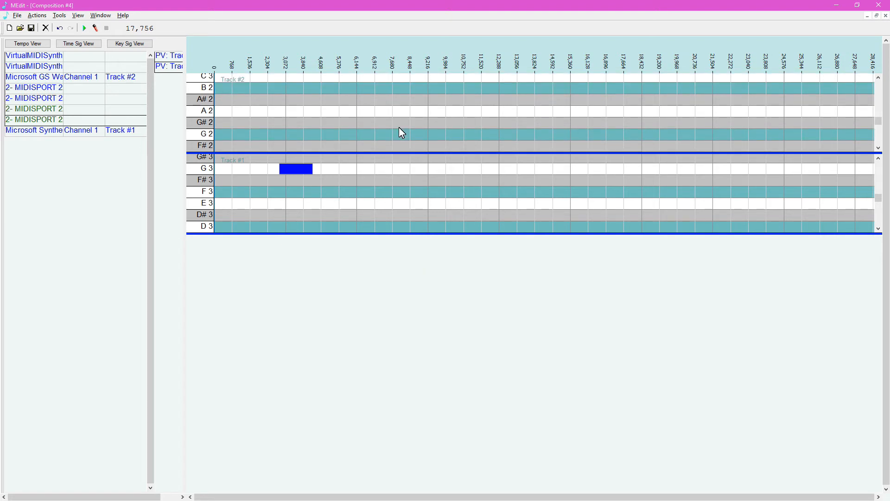
scroll(399, 127, up, 3)
scroll(398, 127, up, 6)
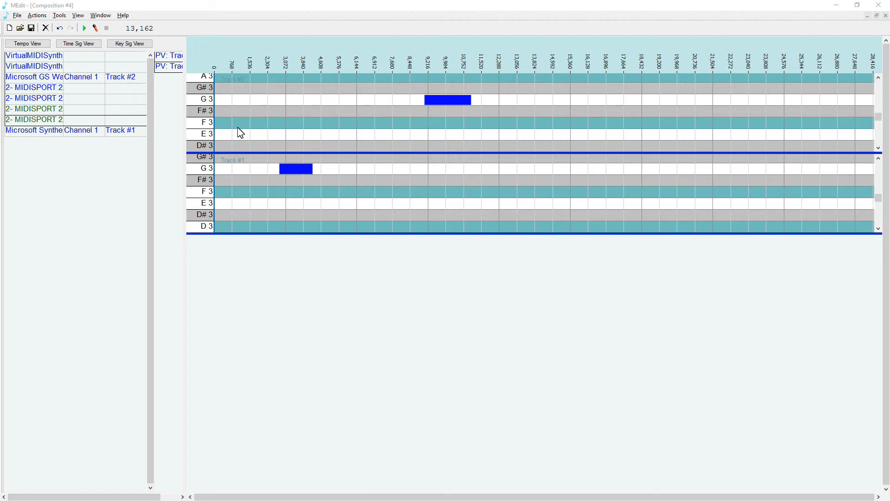
Insert a repeat on Track #2 at tick 6144, covering 2 measures and repeating 4 times
click(356, 110)
right_click(357, 110)
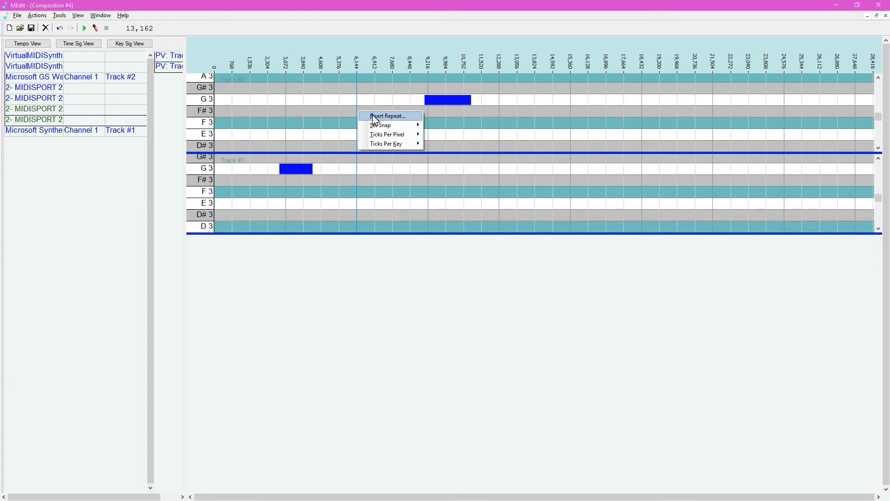
click(371, 115)
click(445, 100)
click(445, 114)
click(445, 113)
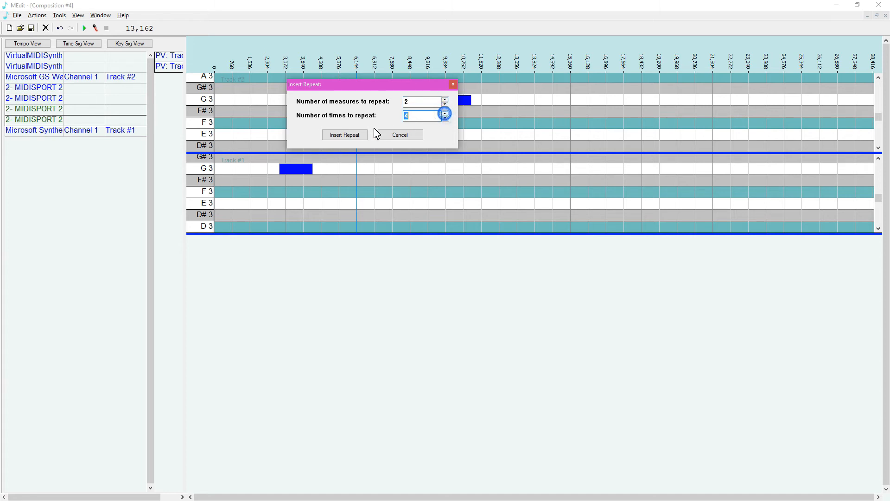
click(352, 135)
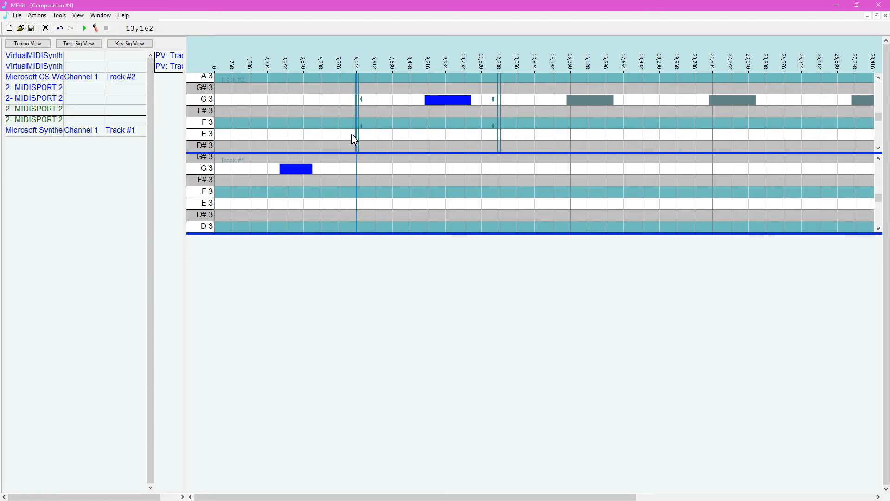
Add F3, E3 and D#3 notes inside Track #2's repeated section, and move the E3 note up to G3
click(380, 125)
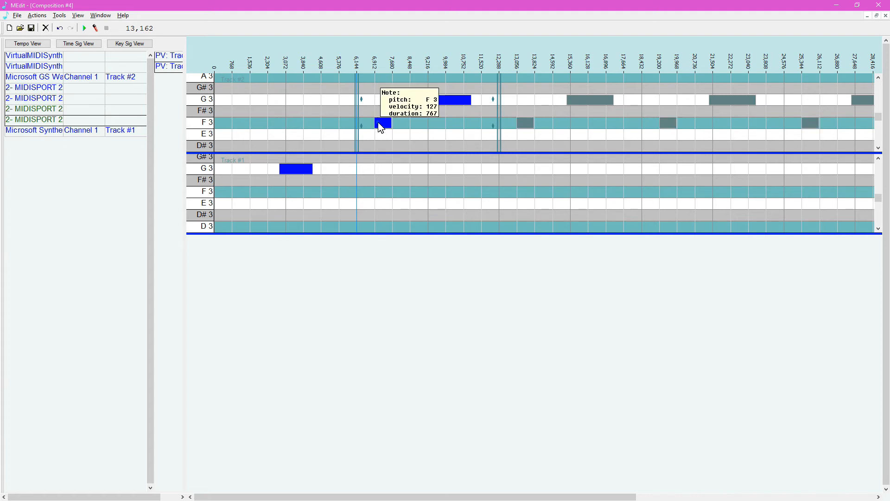
click(399, 134)
click(414, 145)
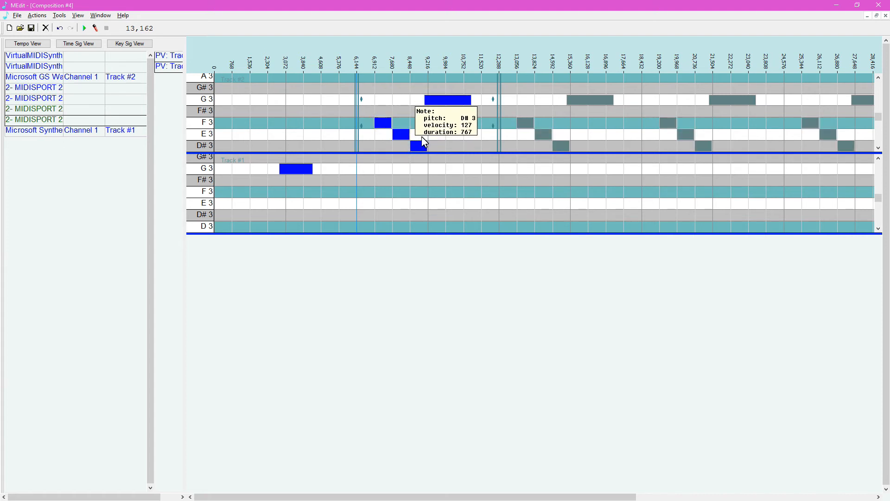
scroll(428, 131, up, 1)
scroll(413, 134, down, 2)
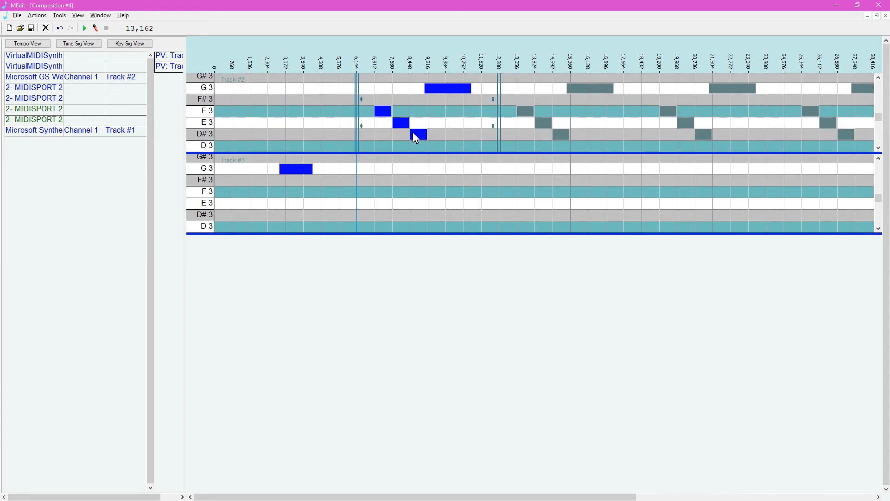
drag(400, 124, 402, 87)
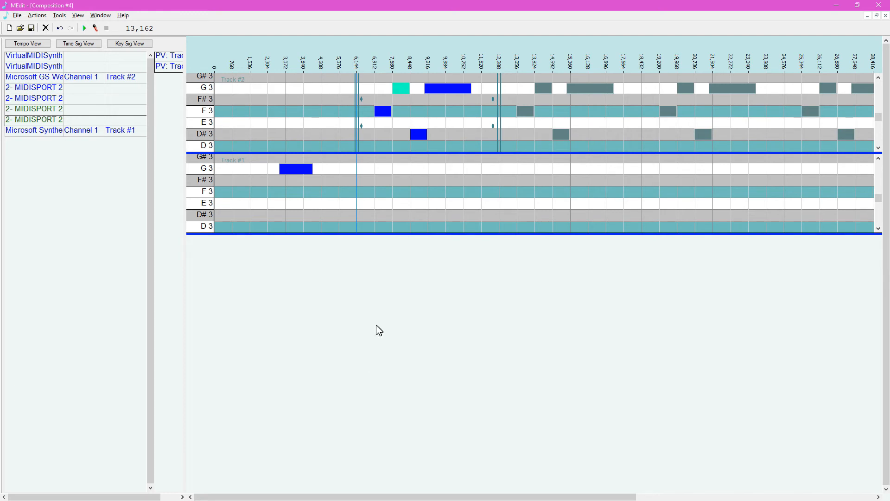
drag(251, 498, 222, 498)
Modify the Track #2 repeat to cover 1 measure with fewer repetitions
right_click(358, 106)
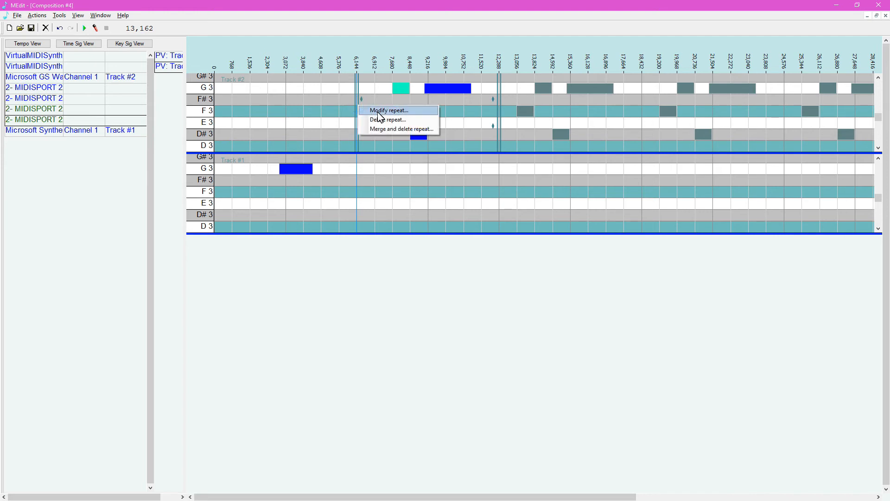
click(377, 113)
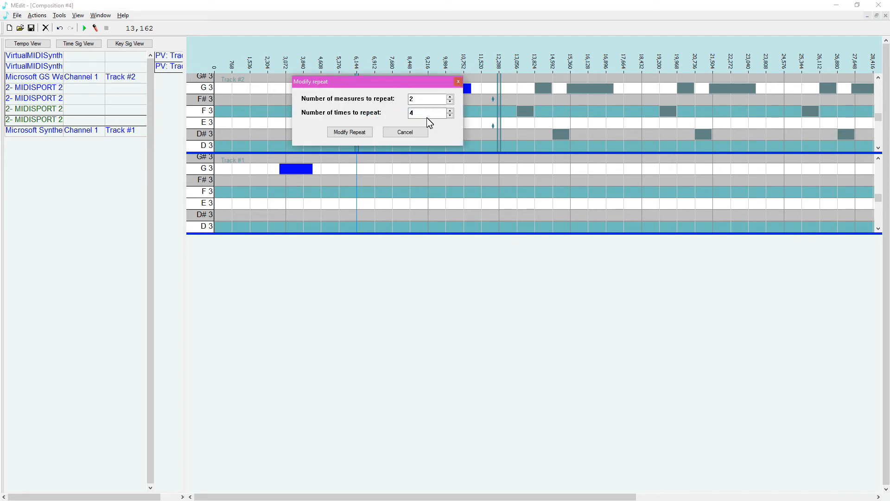
click(450, 115)
click(450, 115)
click(450, 115)
click(450, 101)
click(349, 134)
Merge and delete the Track #2 repeat, and undo all the repeat, note and recording edits
right_click(356, 117)
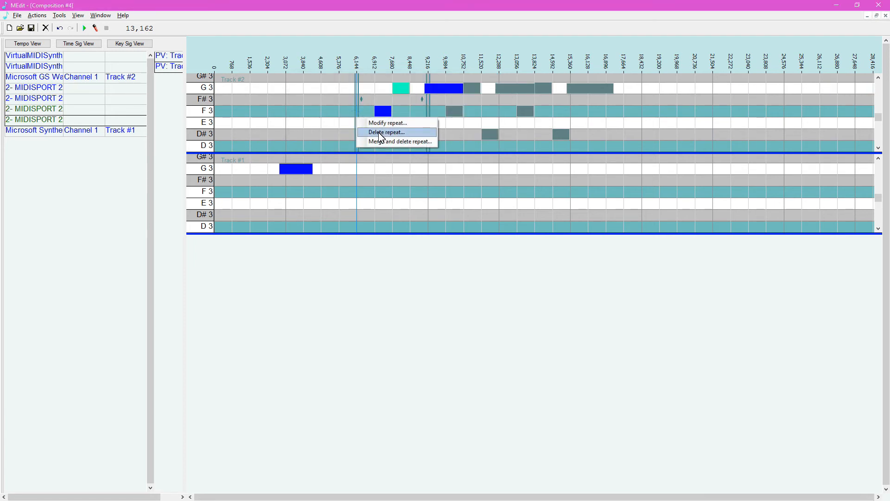
click(410, 142)
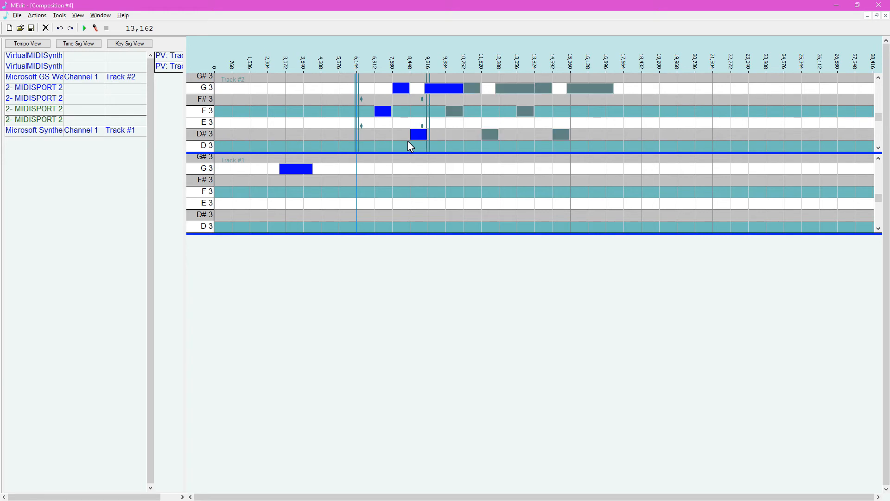
key(ctrl+z)
key(ctrl+z)
key(ctrl+z)
key(ctrl+z)
key(ctrl+z)
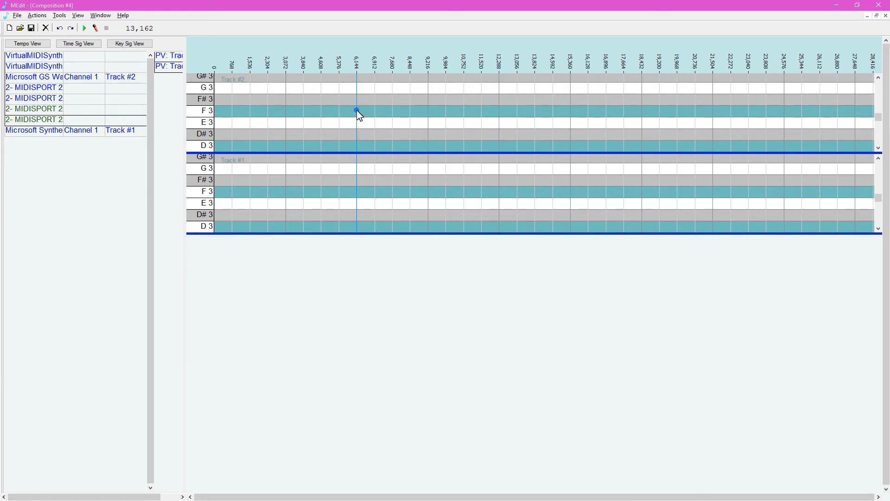
Insert a repeat covering 2 measures on the emptied Track #2 at tick 6144
right_click(357, 111)
click(371, 115)
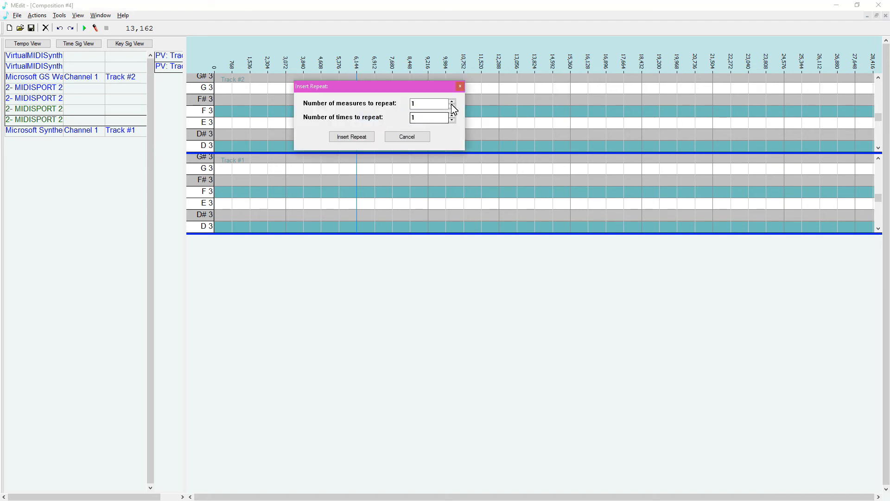
click(452, 101)
click(450, 116)
click(342, 134)
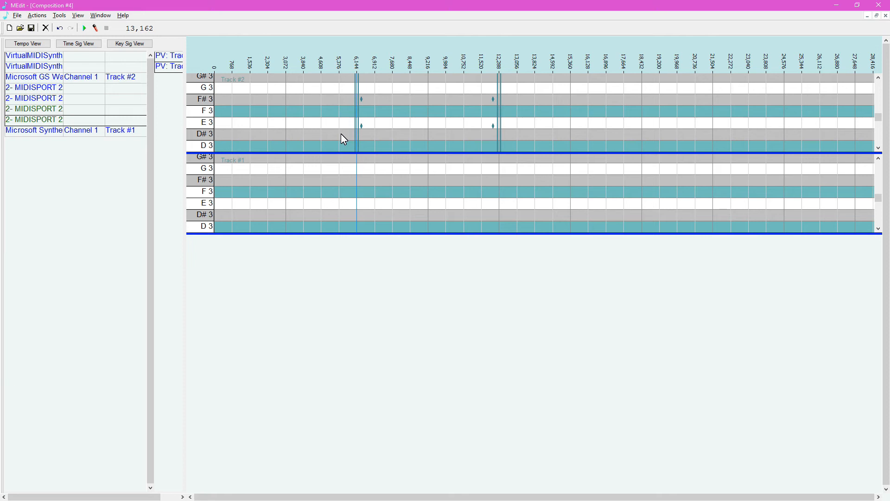
Show the global time signature view and add 4/4 time signatures at ticks 12288 and 9216
click(80, 42)
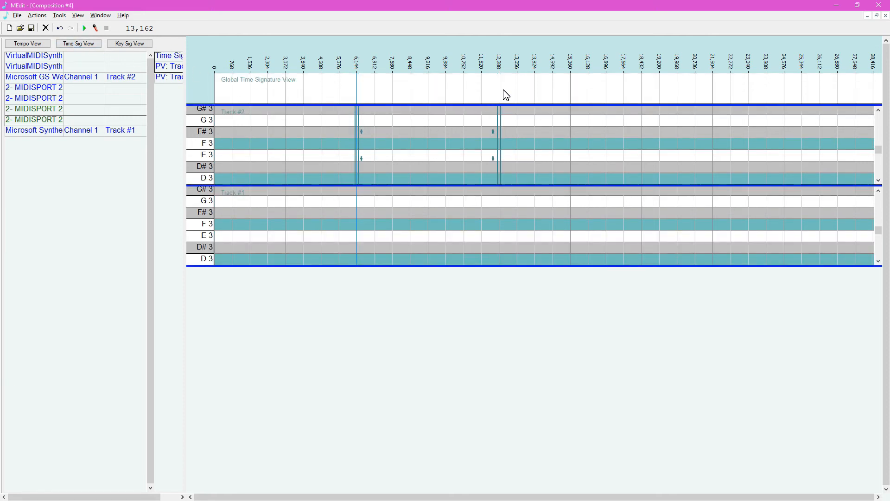
click(501, 98)
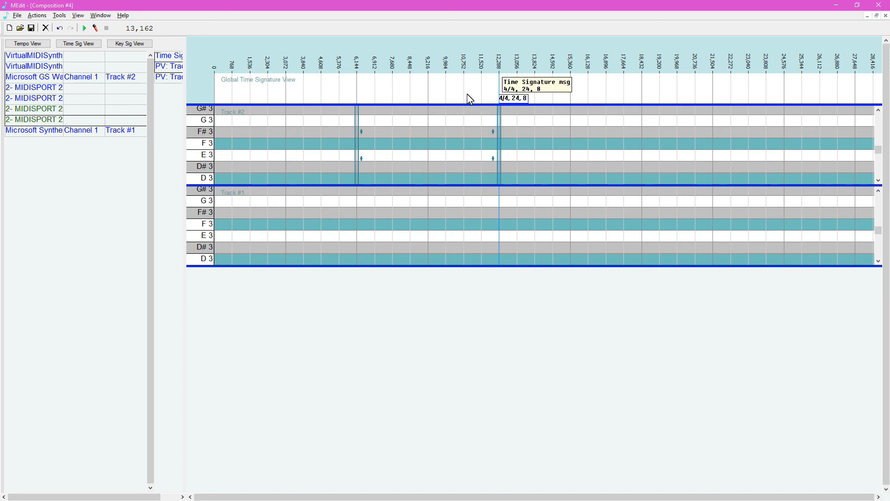
click(429, 97)
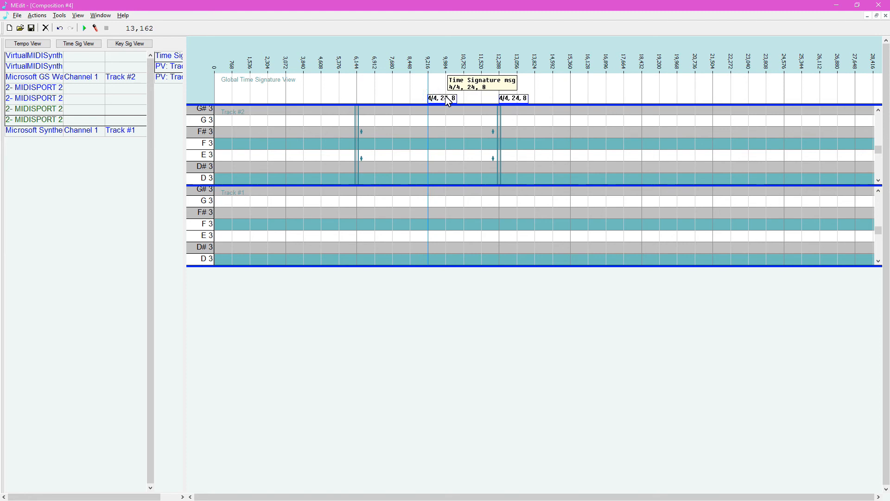
Set the time signature at tick 9216 to 7 beats per measure
double_click(445, 98)
click(493, 71)
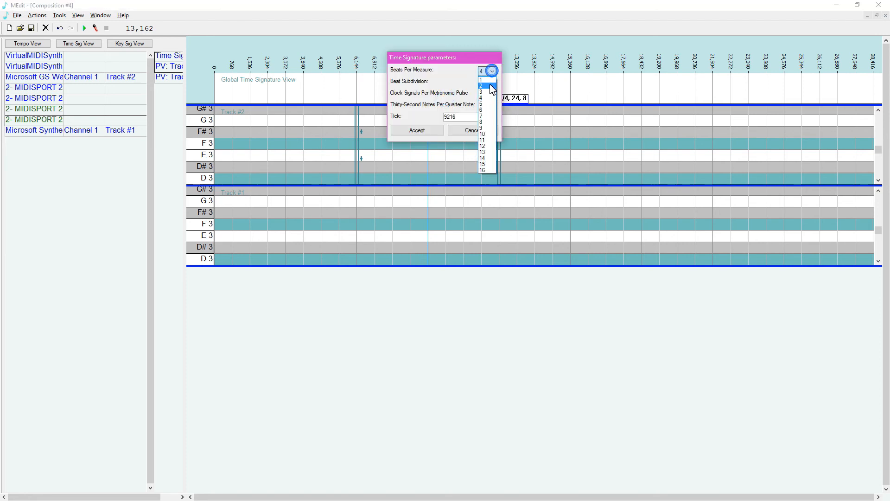
click(485, 115)
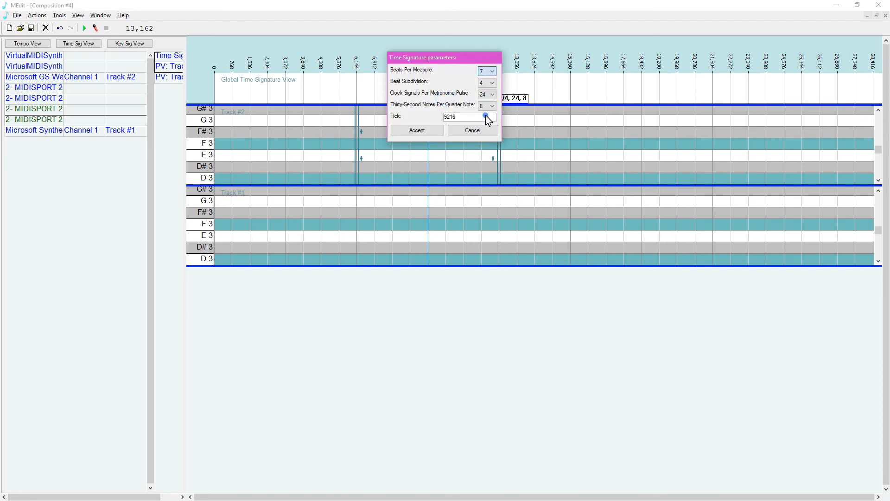
click(433, 130)
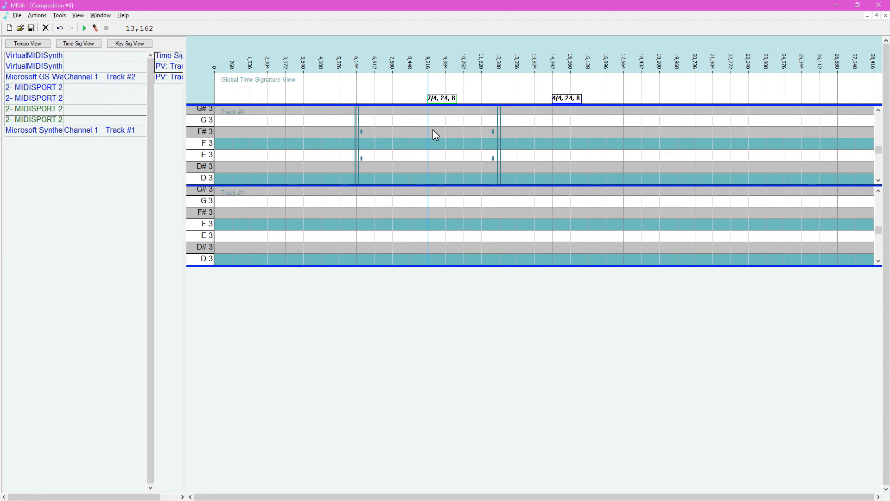
Undo the time signature edits and the repeat on Track #2
key(ctrl+z)
key(ctrl+z)
key(ctrl+z)
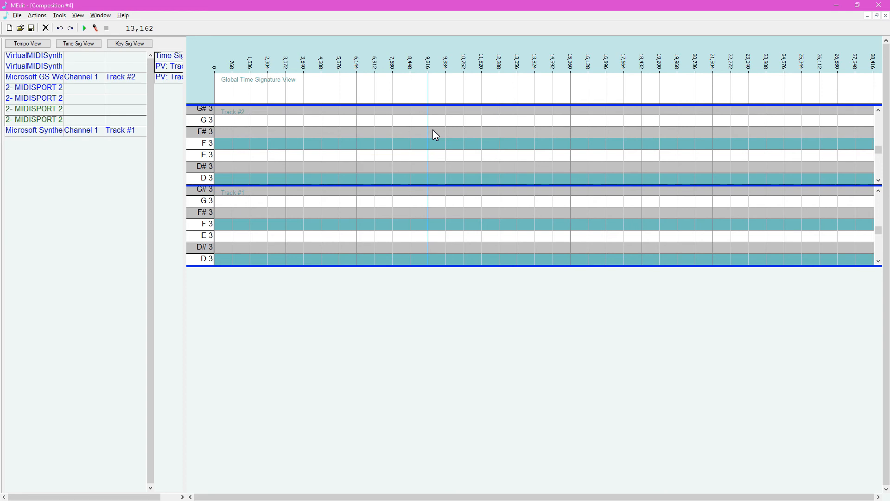
Add time signatures at ticks 9216 and 12288, and set the one at 12288 to 2 beats per measure
click(430, 99)
click(500, 99)
double_click(506, 99)
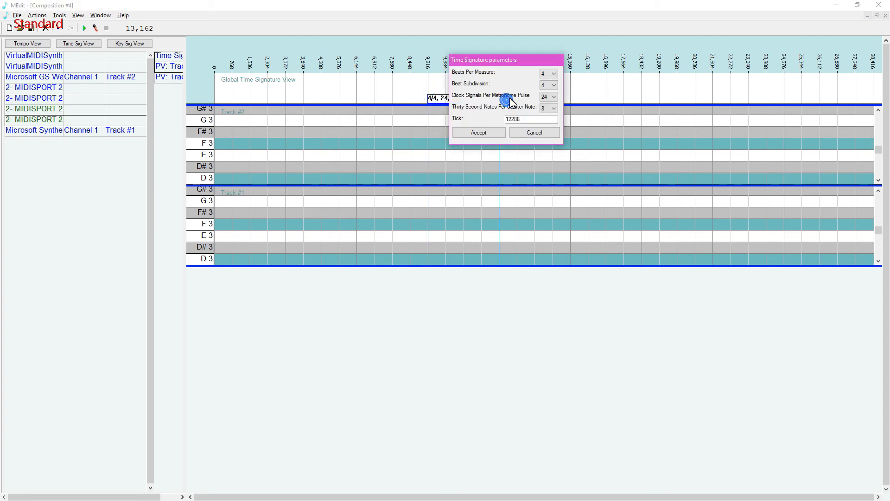
click(552, 73)
click(548, 87)
click(479, 133)
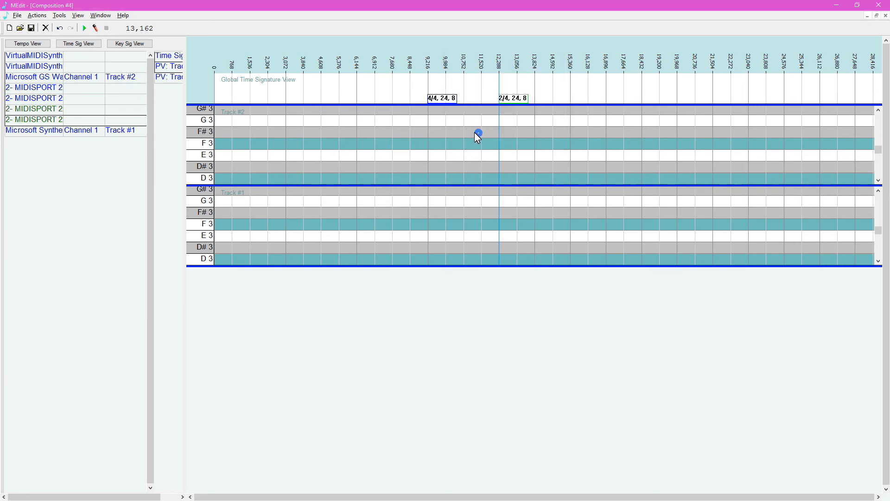
Insert a repeat of 2 measures, repeated 3 times, at tick 9216 on Track #2
click(429, 131)
right_click(429, 130)
click(451, 136)
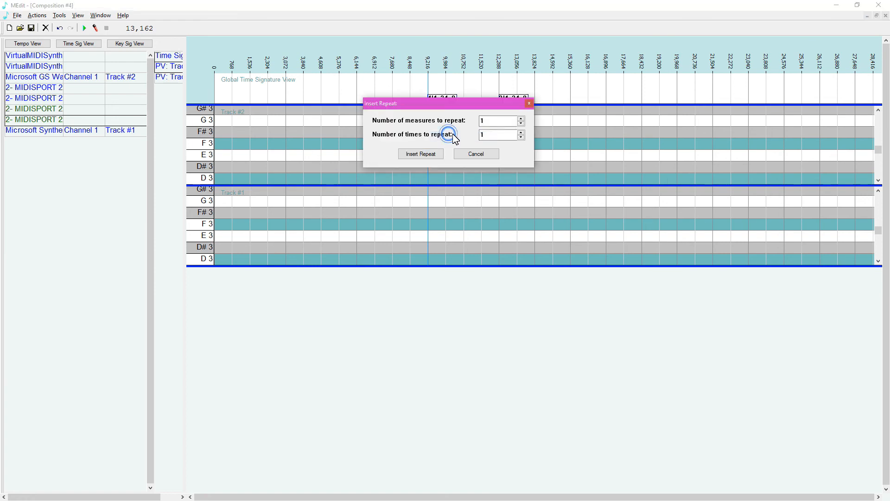
click(521, 133)
click(521, 133)
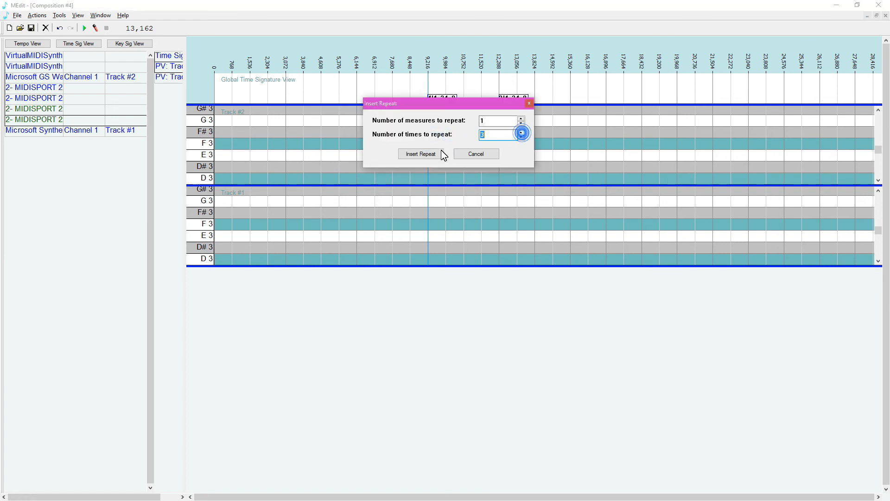
click(521, 118)
click(416, 155)
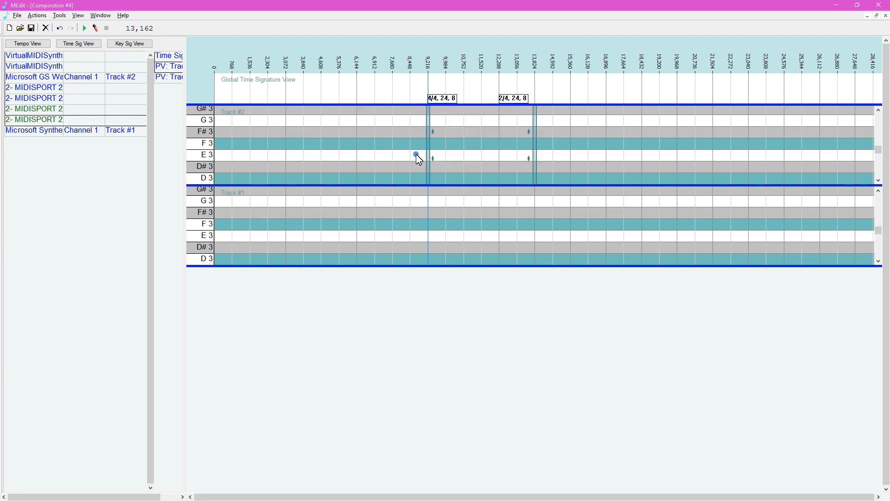
Delete the time signature at tick 12288, and undo that deletion together with the Track #2 repeat and the time signature additions
click(513, 98)
key(Delete)
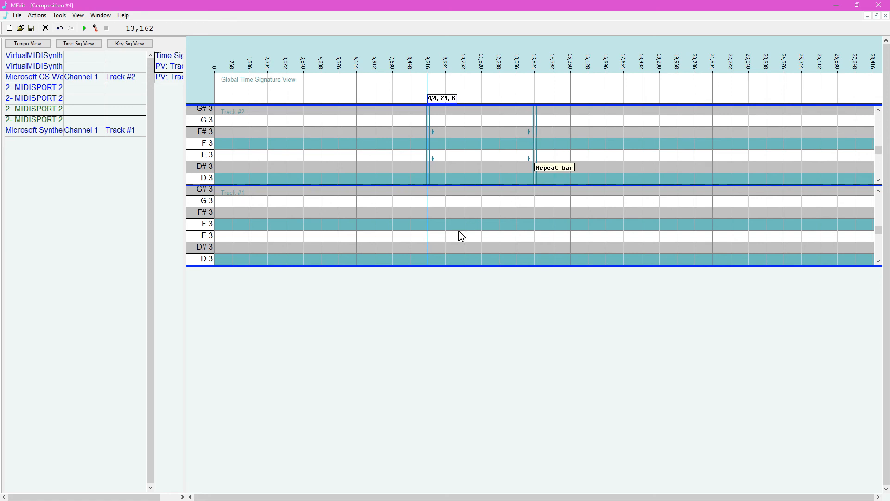
key(ctrl+z)
key(ctrl+z)
key(ctrl+z)
key(ctrl+z)
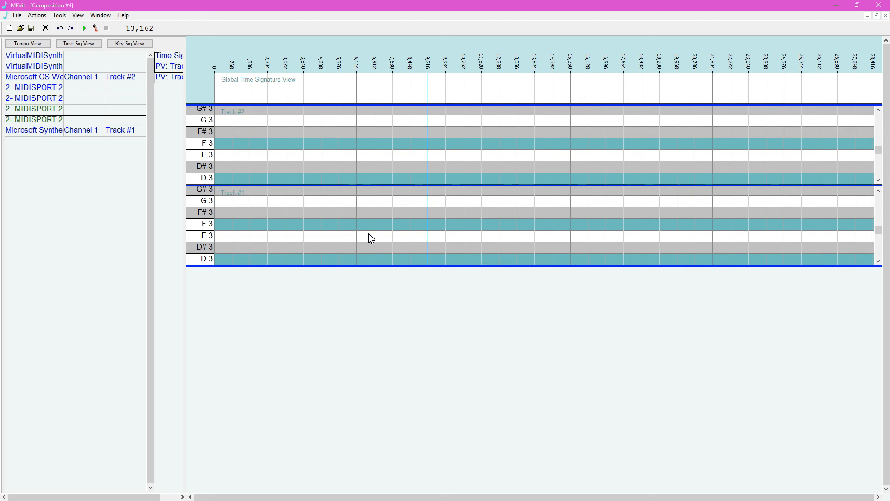
Insert a repeat of 1 measure, repeated 100 times, at the start of Track #1
right_click(216, 218)
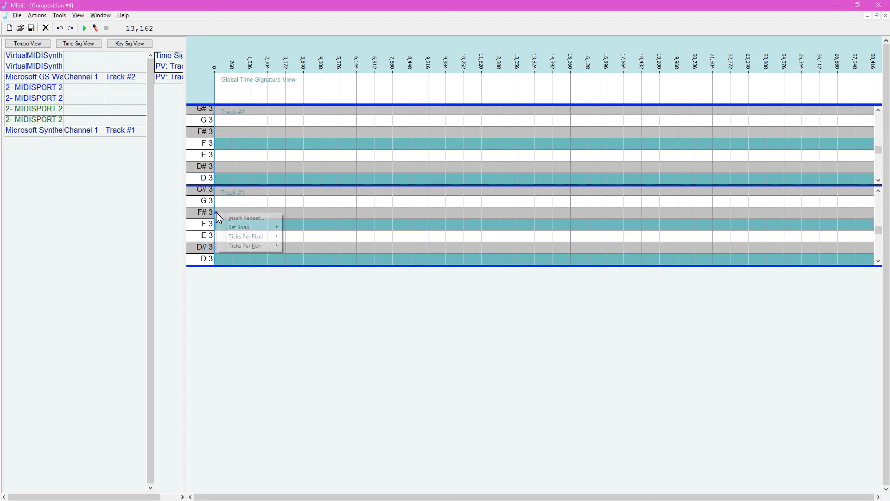
click(240, 218)
click(294, 219)
text(00)
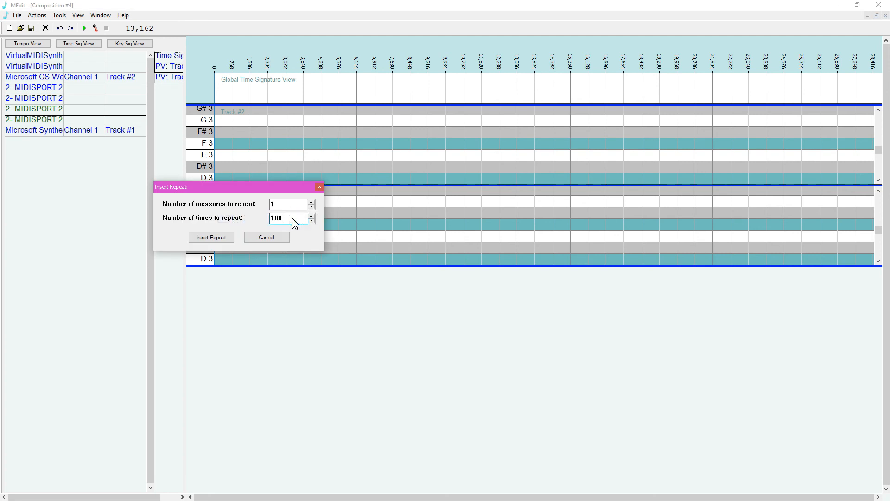
click(215, 238)
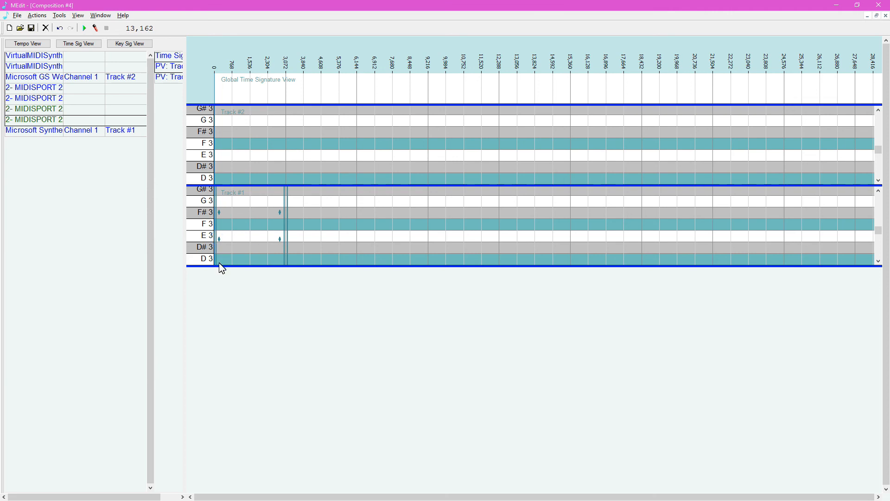
Add D 3 notes at ticks 0, 768 and 1536 and a D# 3 note at tick 2304 on Track #1, with velocity about 35
click(218, 259)
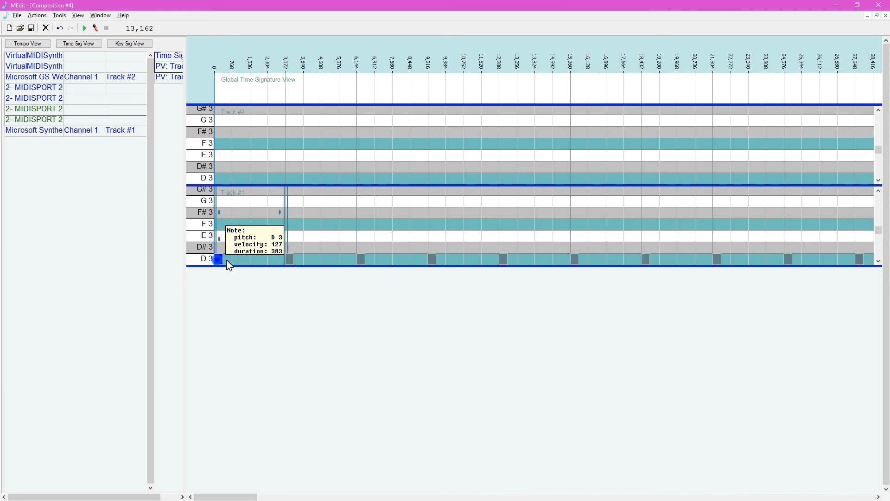
drag(221, 254, 221, 261)
click(220, 262)
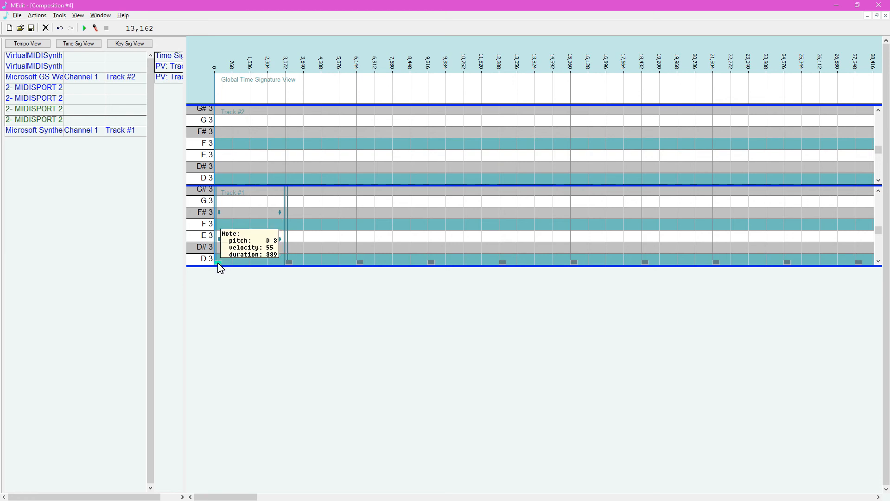
click(233, 263)
click(250, 262)
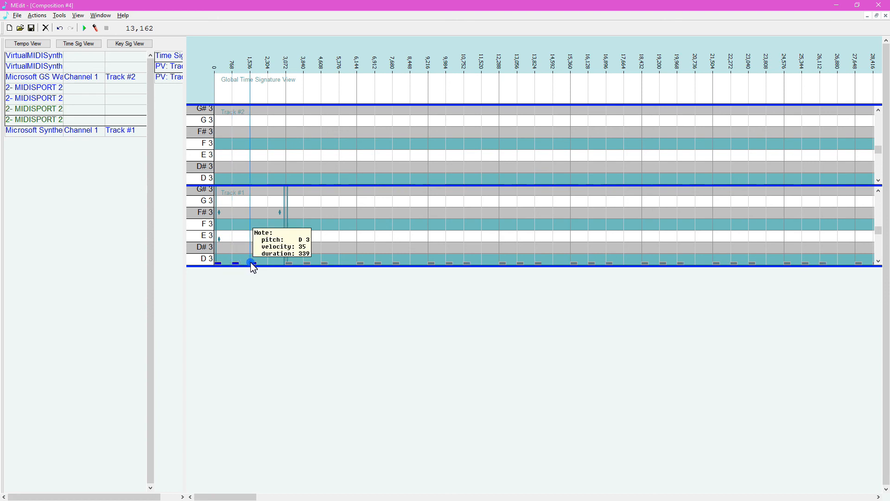
click(269, 252)
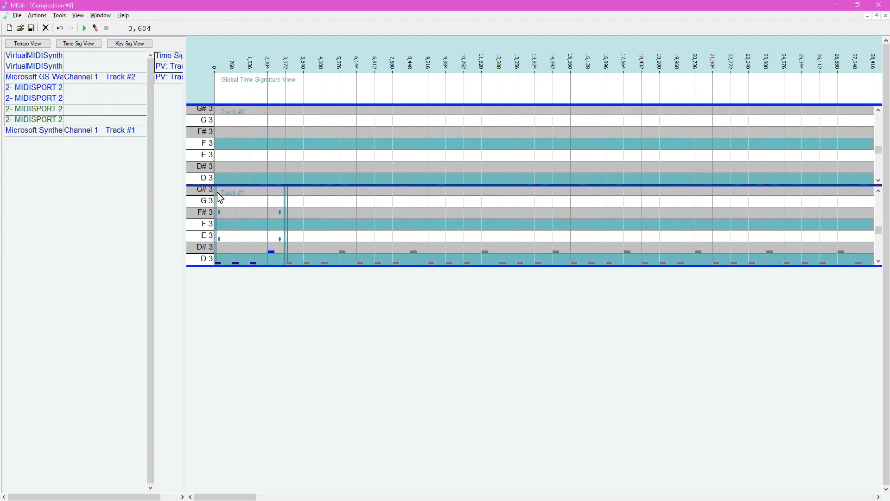
Play the repeated Track #1 notes from tick 0 for a few measures and stop playback
key(space)
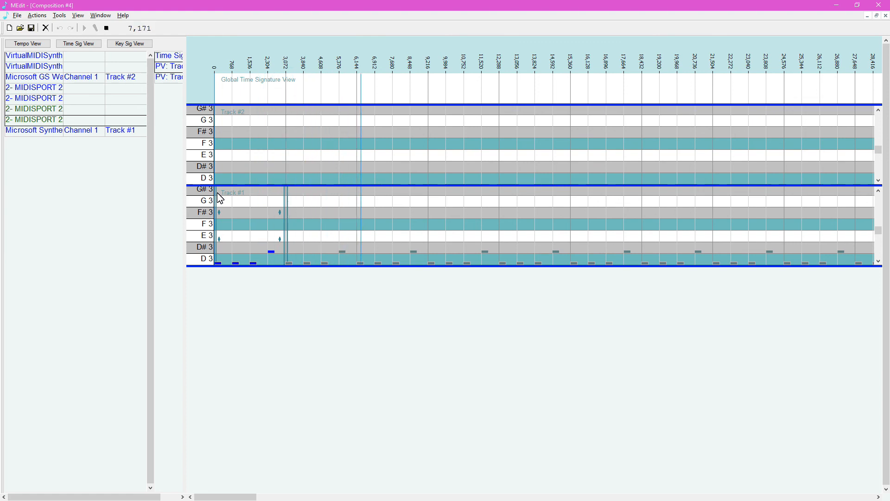
key(space)
Check which file types are offered for saving the composition under a new name, and cancel without saving
click(38, 16)
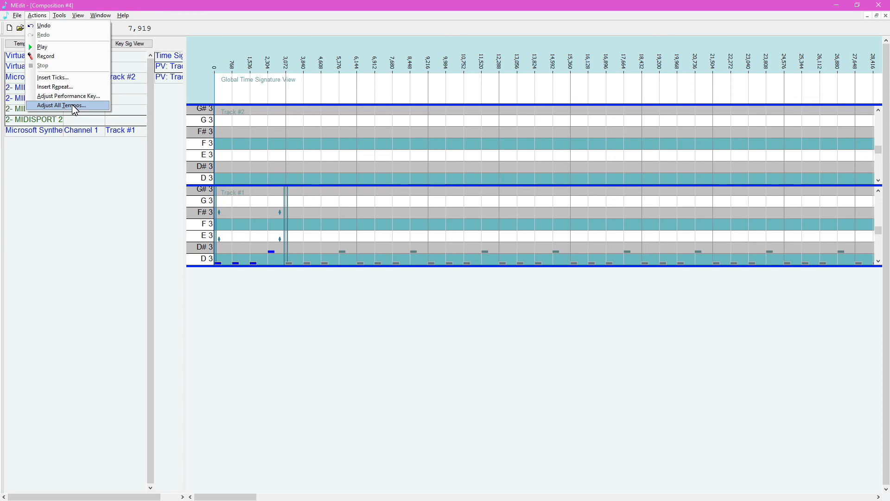
mouse_move(17, 17)
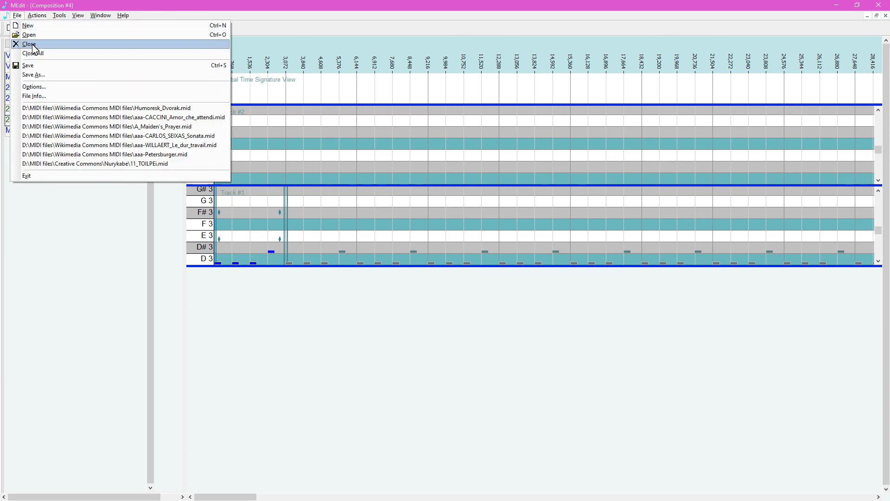
click(33, 74)
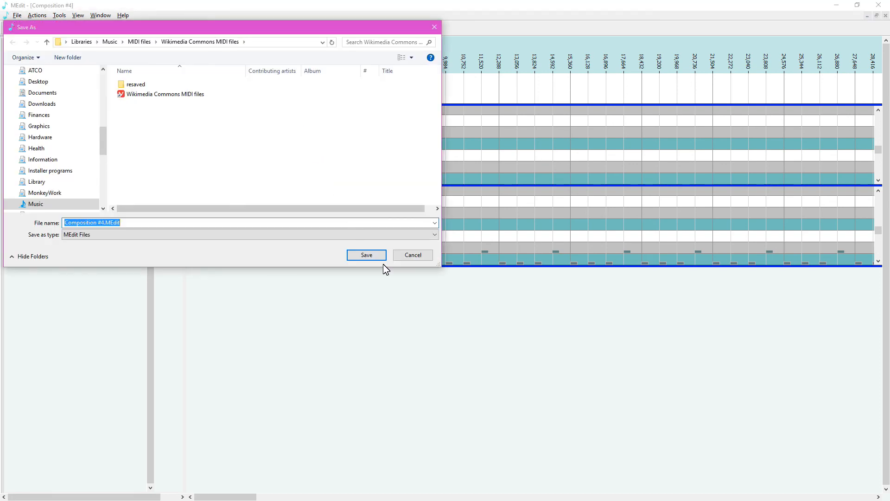
click(371, 235)
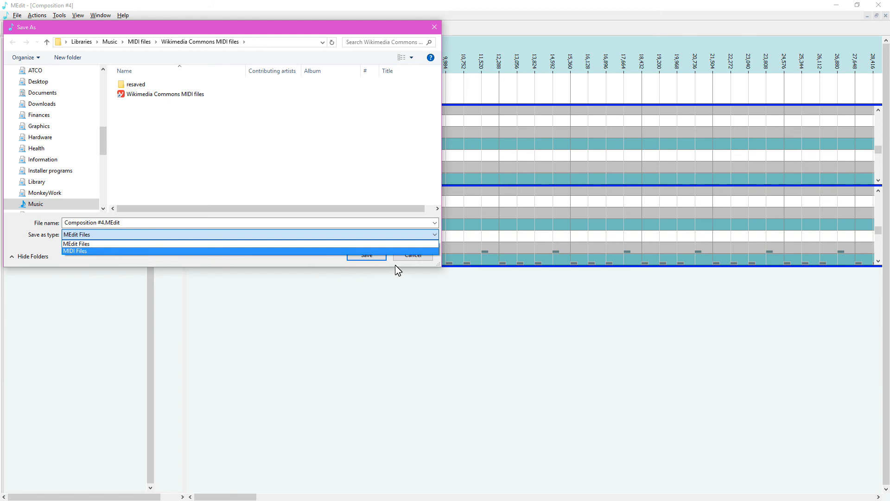
click(411, 259)
click(411, 258)
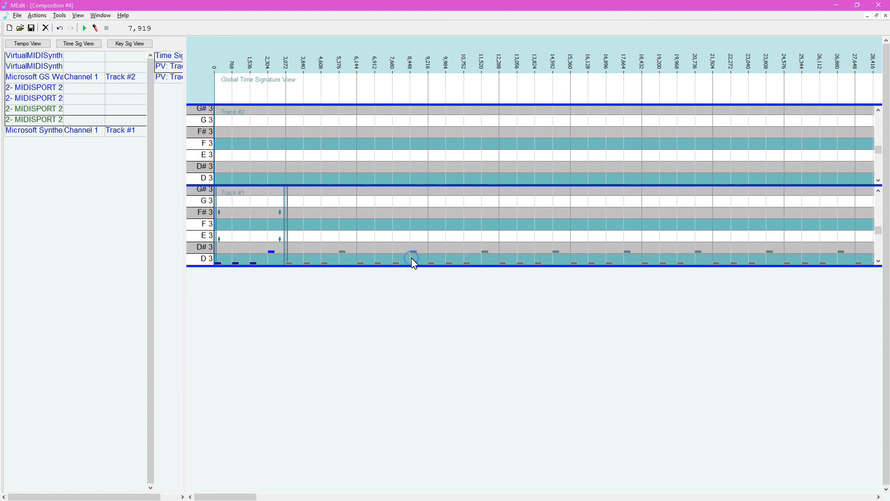